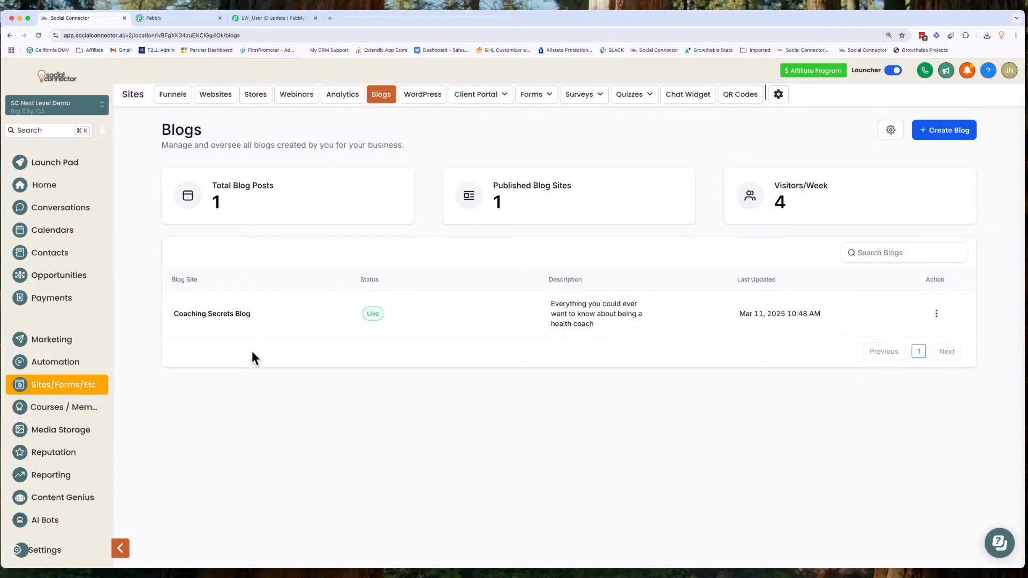
Open the Coaching Secrets Blog's site for editing and look over its Blog Home page
click(239, 313)
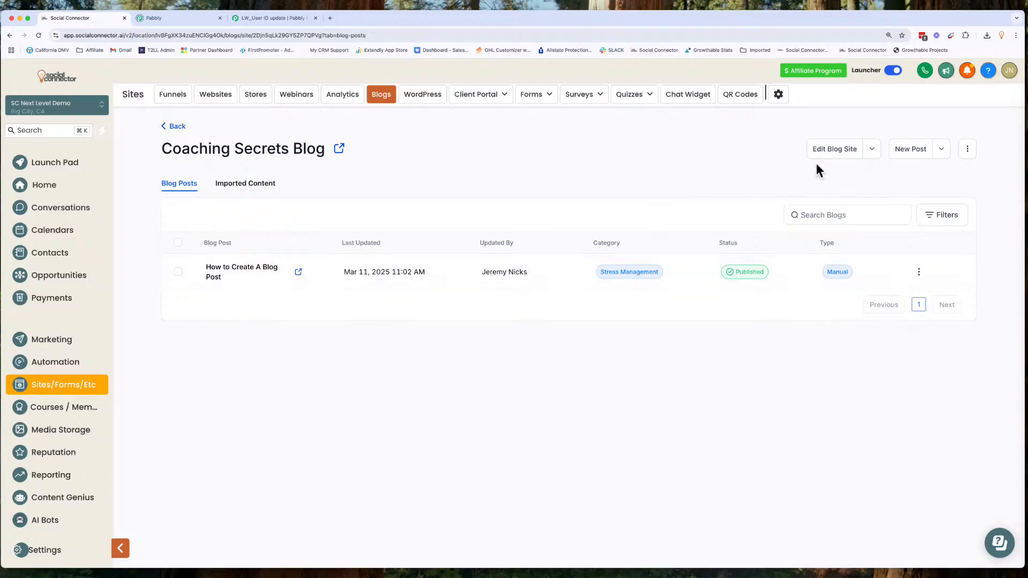
click(834, 149)
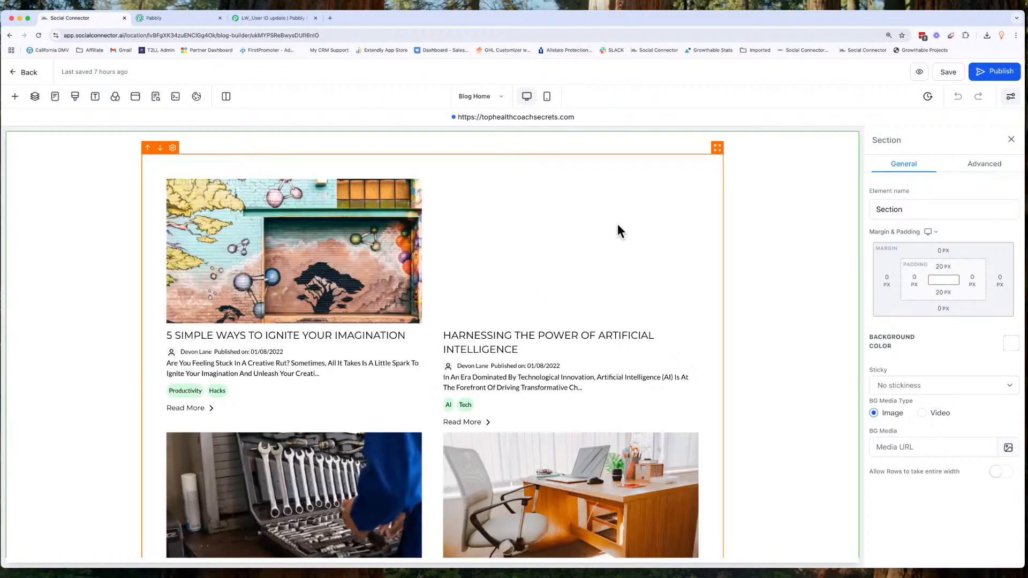
click(476, 97)
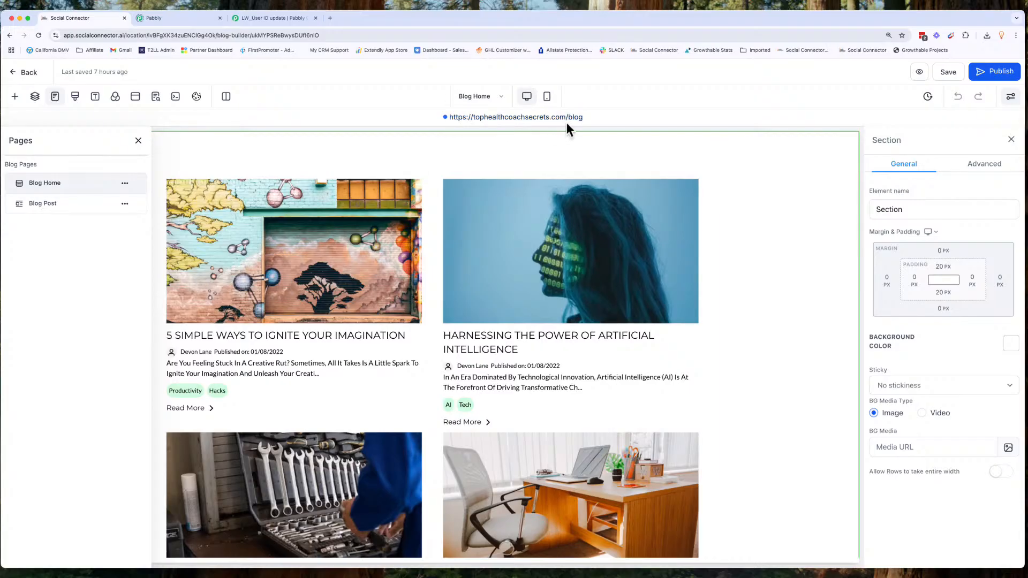
click(138, 140)
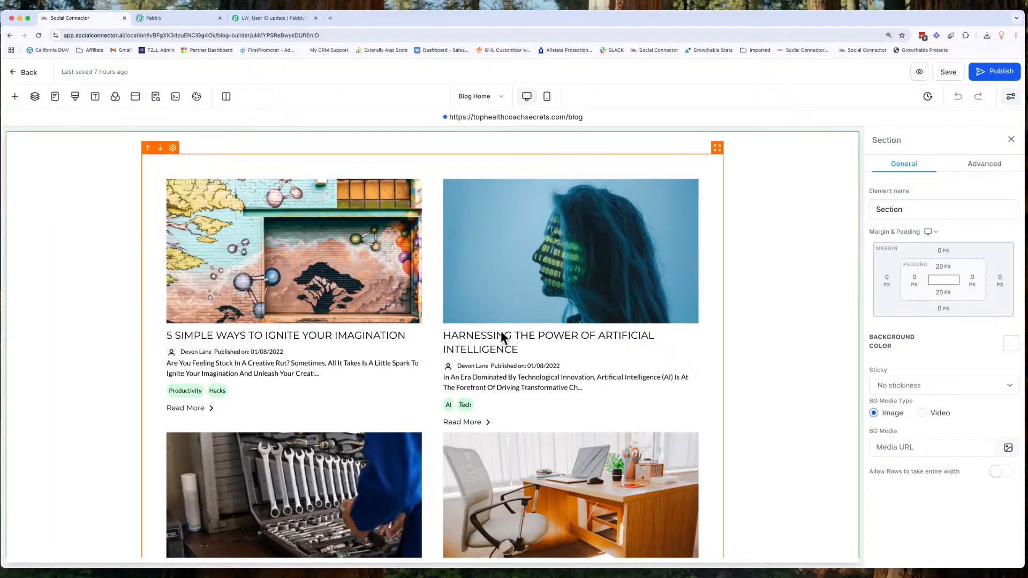
scroll(495, 365, down, 5)
scroll(495, 365, up, 5)
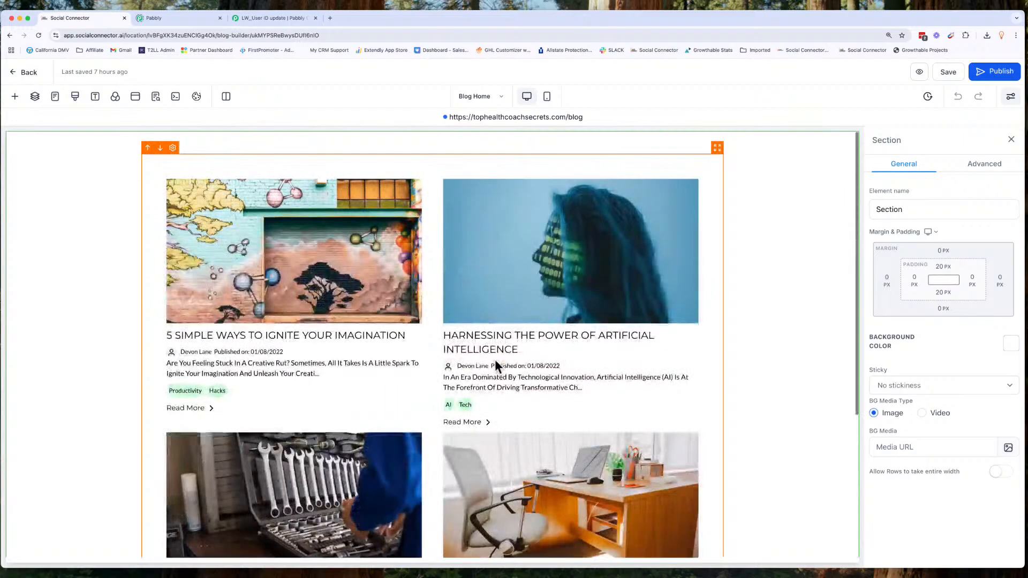
Browse the elements that can be added to the blog page, including the Blog and Media groups
click(613, 219)
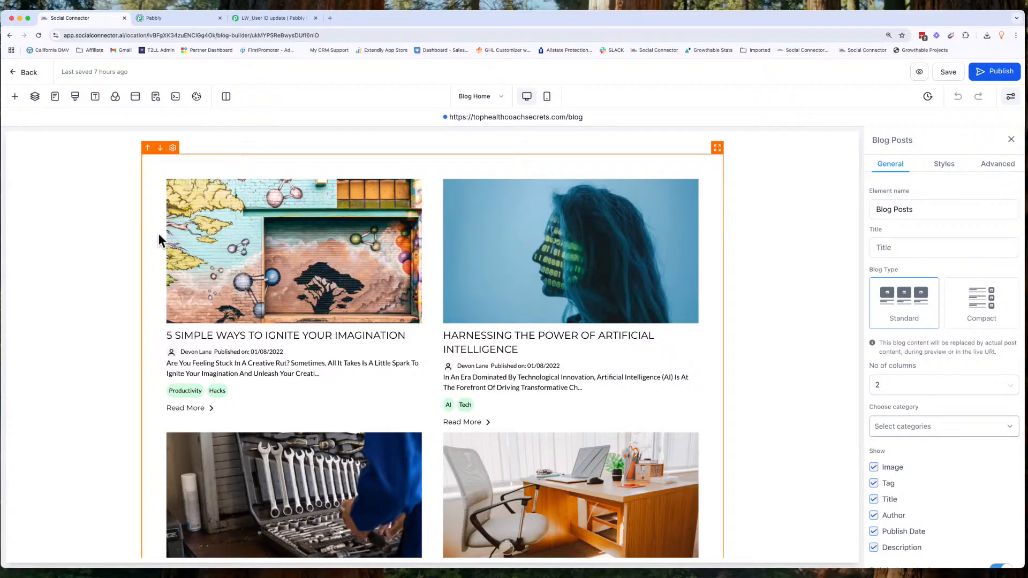
click(15, 97)
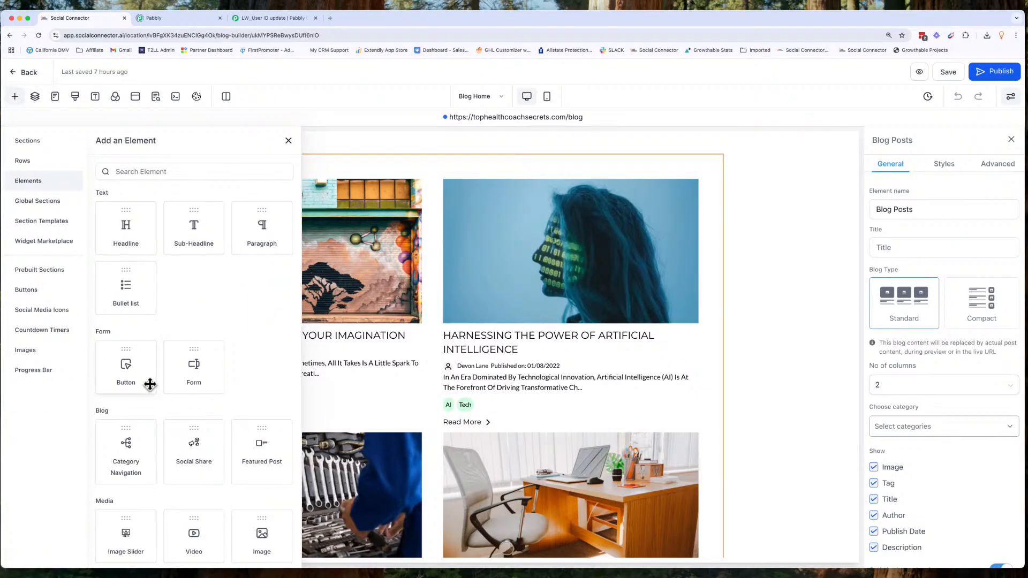
scroll(150, 384, down, 2)
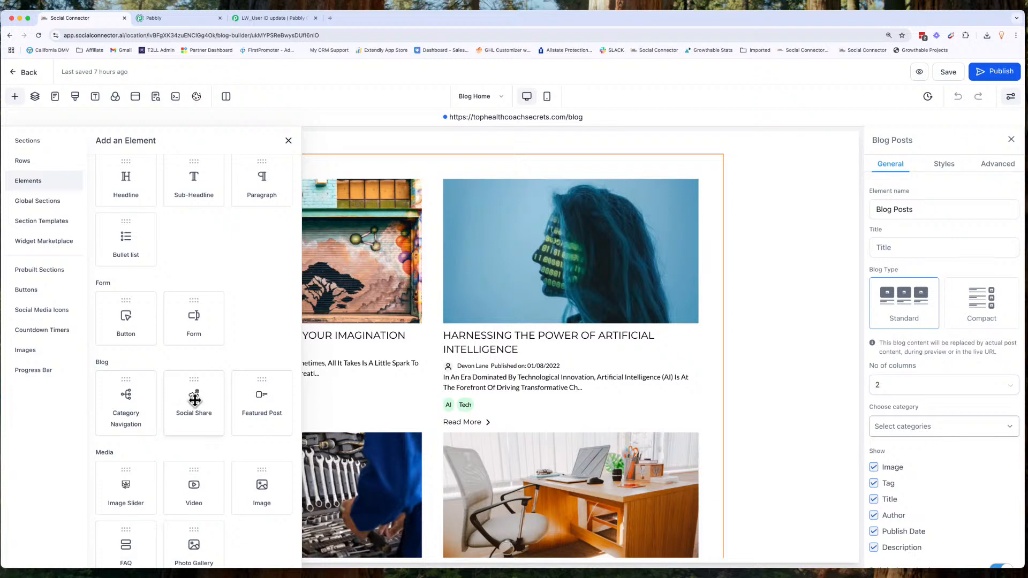
scroll(194, 399, down, 2)
scroll(194, 400, down, 1)
click(752, 364)
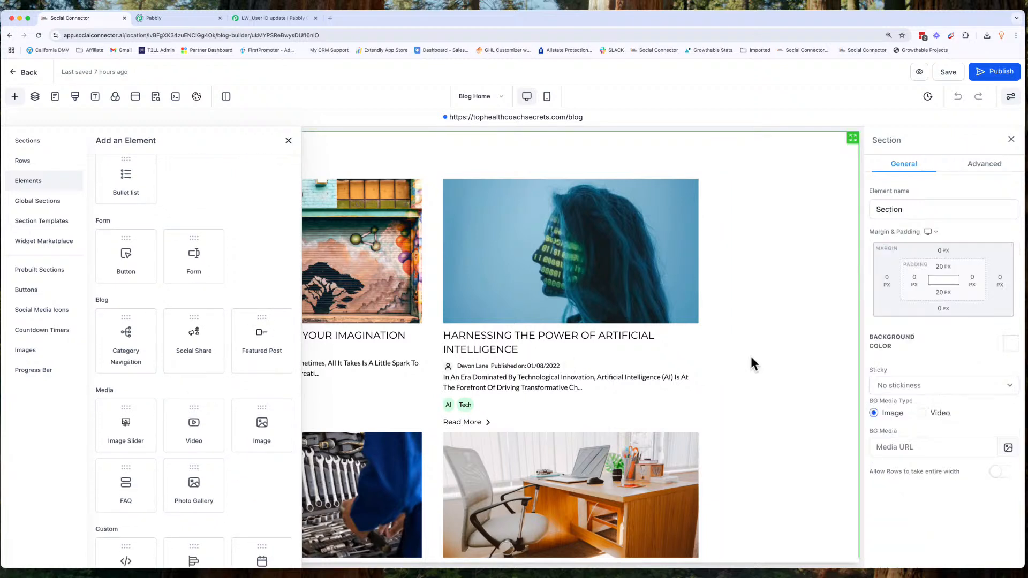
click(289, 142)
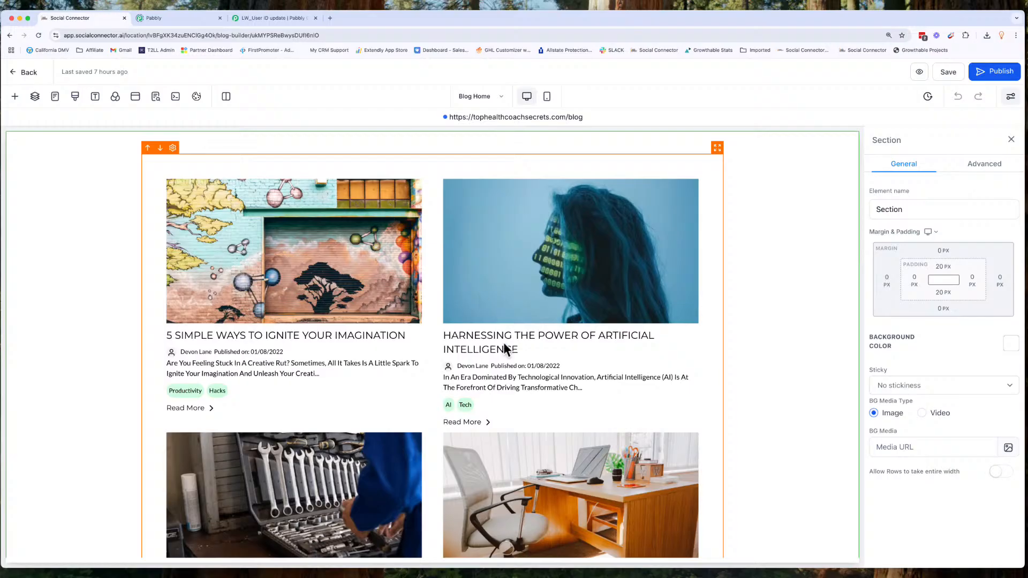
Select the Blog Posts element and examine the title and description of its sample posts
scroll(503, 345, down, 3)
scroll(504, 345, up, 3)
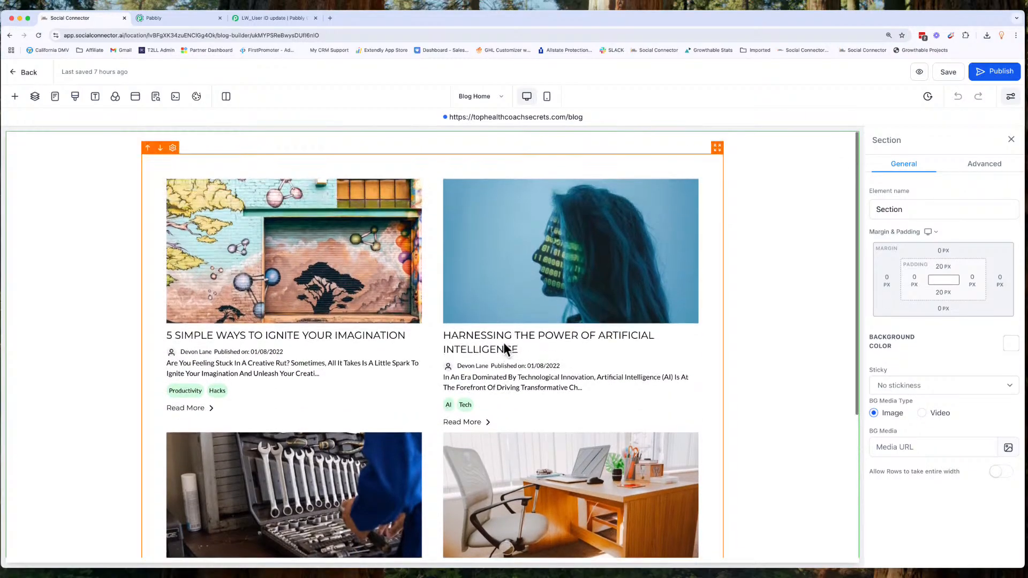
click(497, 317)
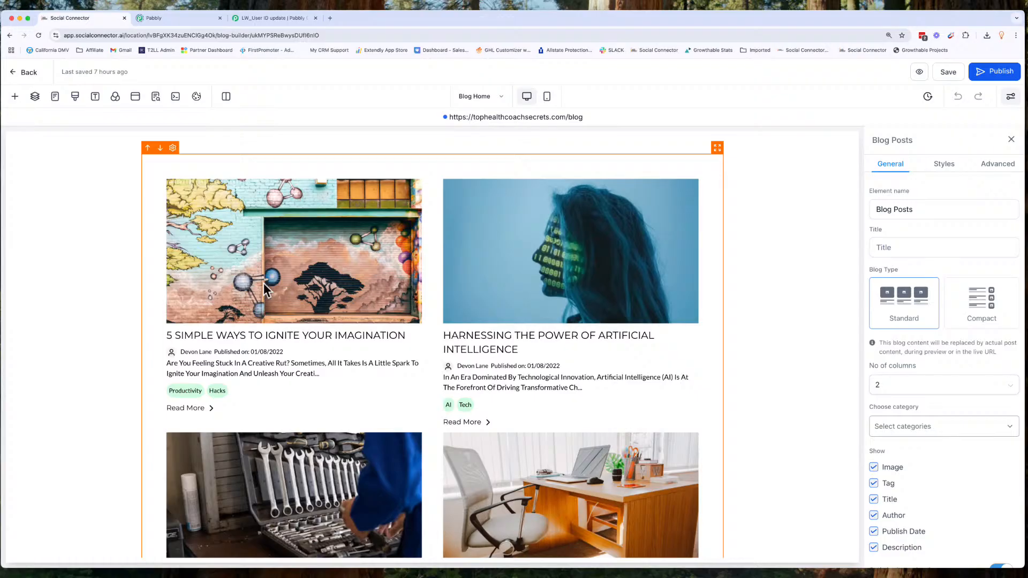
scroll(263, 283, down, 2)
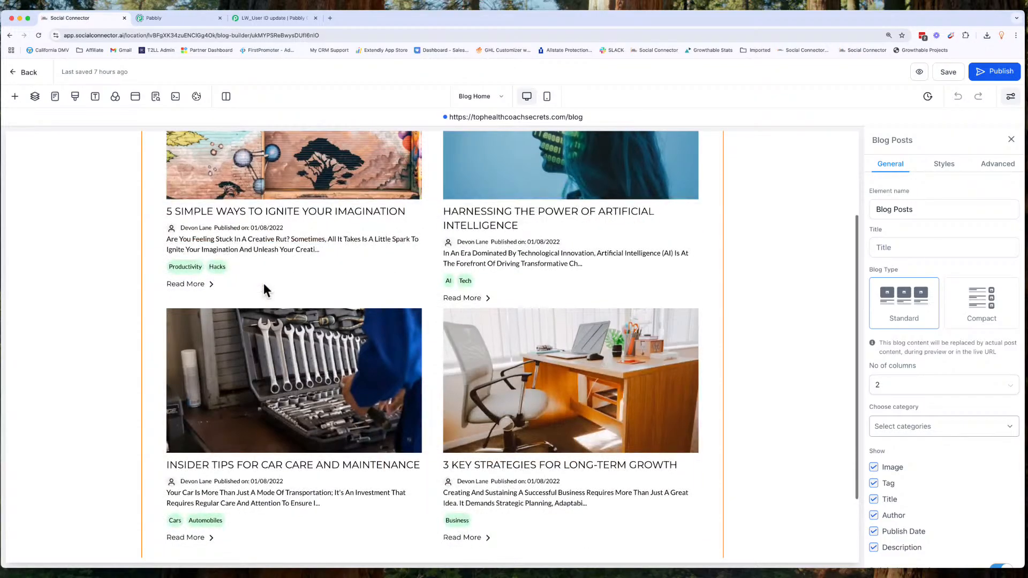
scroll(264, 286, up, 2)
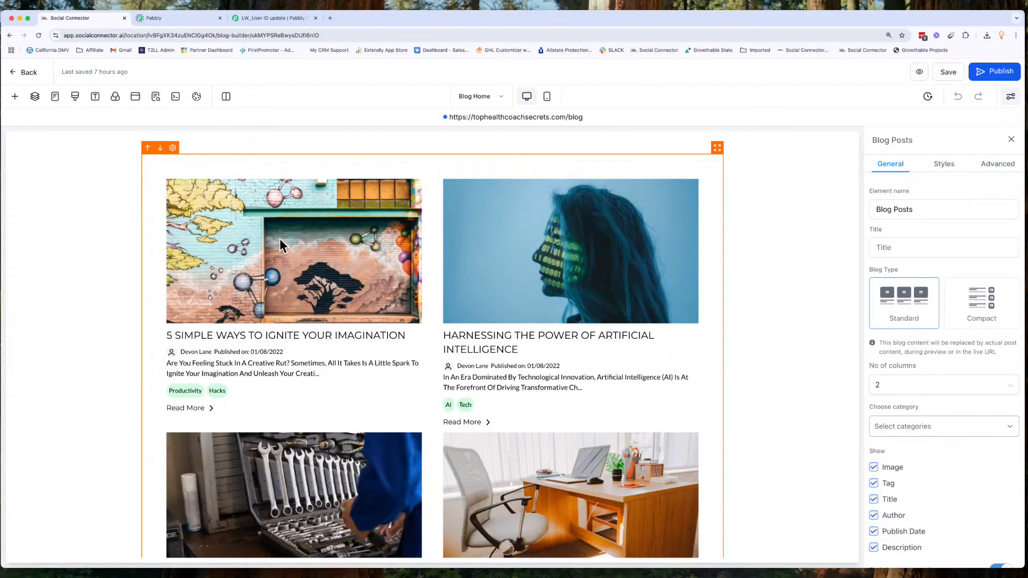
drag(166, 336, 406, 336)
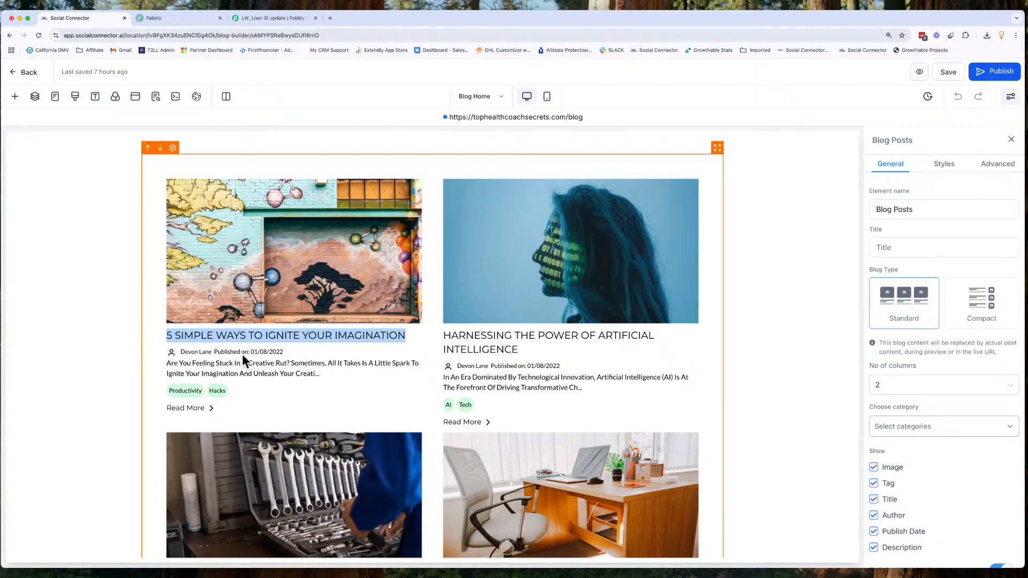
click(166, 364)
drag(166, 366, 336, 371)
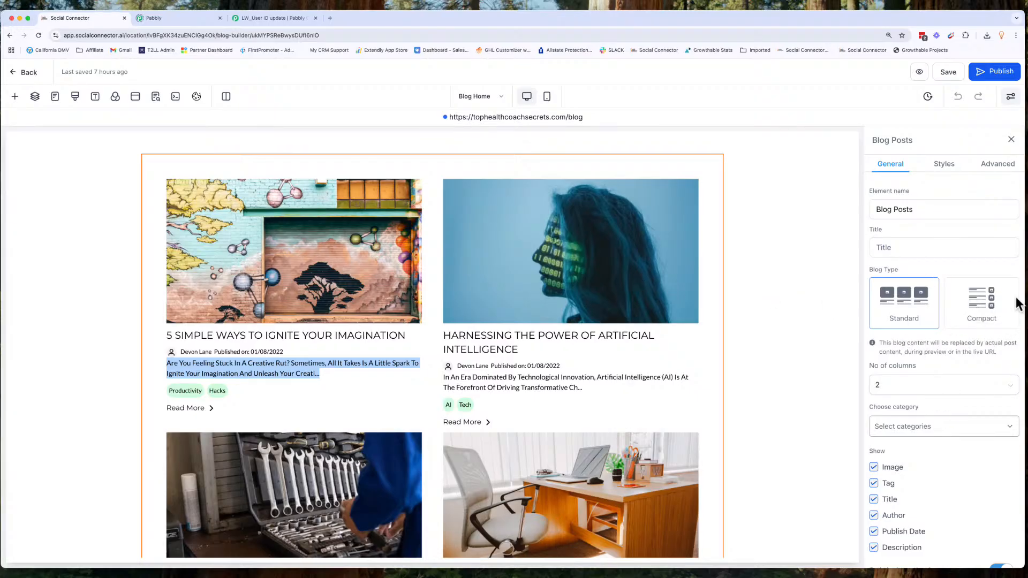
Try the Compact blog type on the Blog Posts element and return it to Standard
click(988, 308)
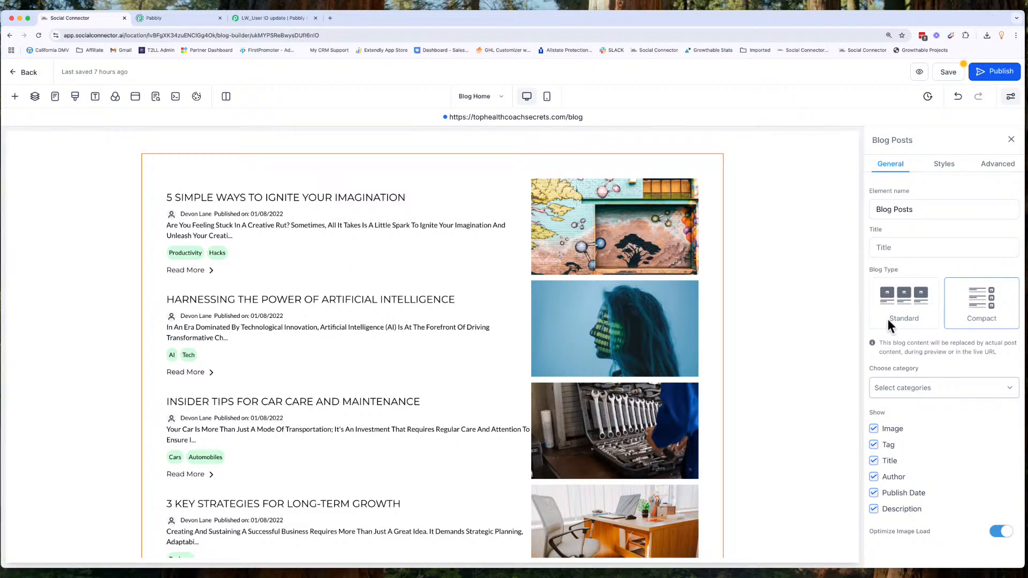
click(904, 313)
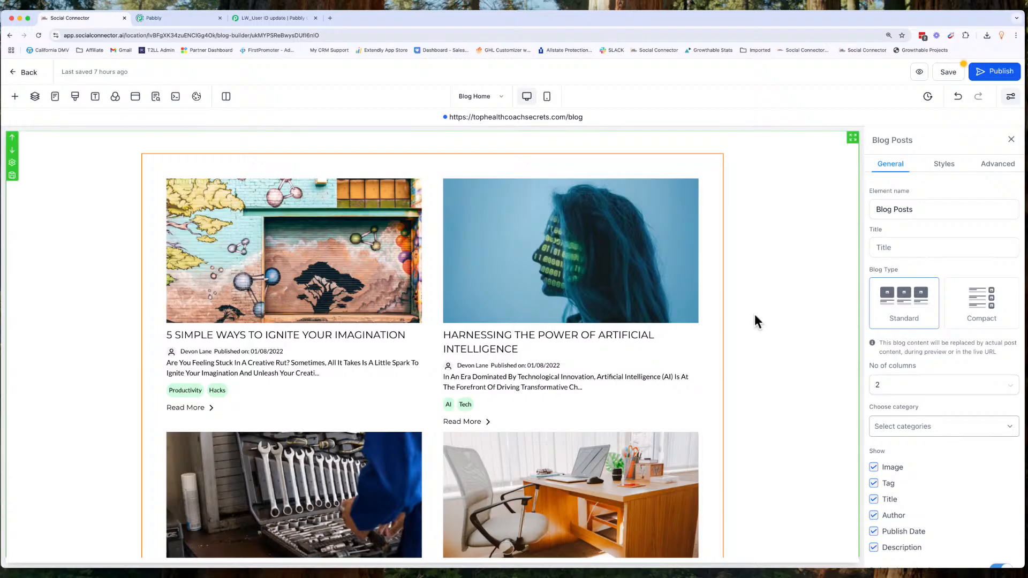
Set the Blog Posts element to 3 columns and check the resulting post grid
click(898, 385)
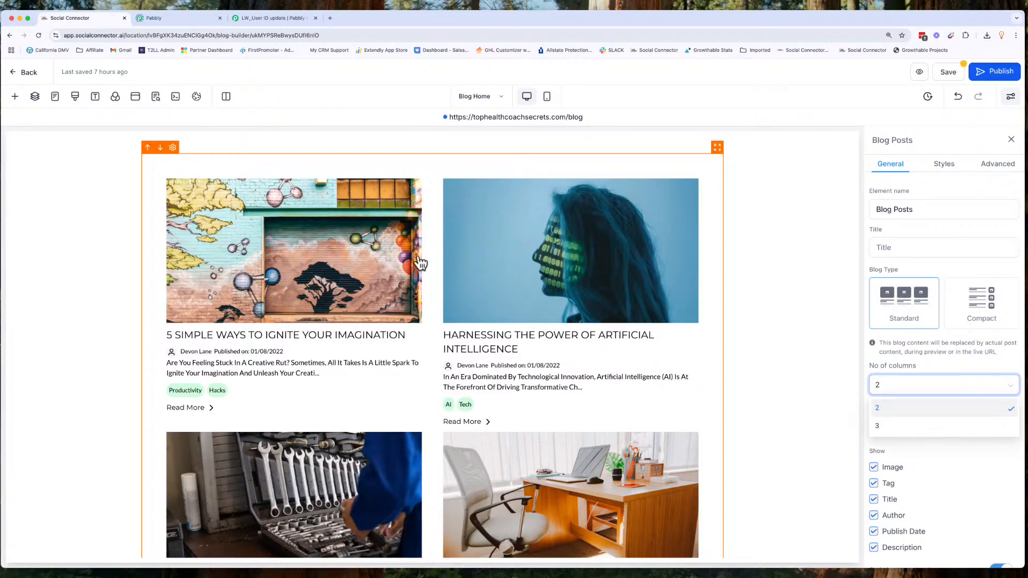
click(902, 426)
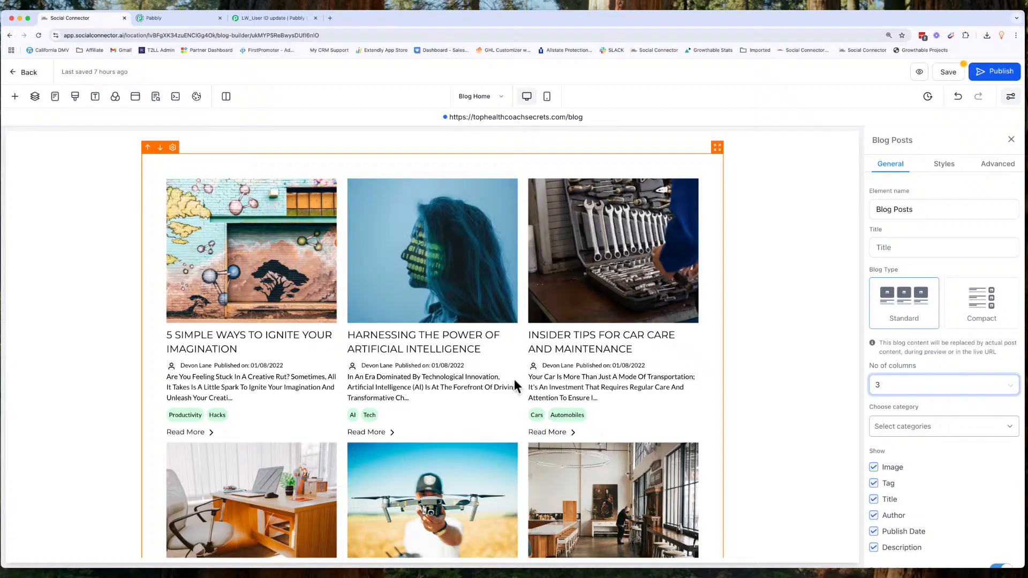
scroll(513, 380, down, 3)
scroll(514, 385, up, 1)
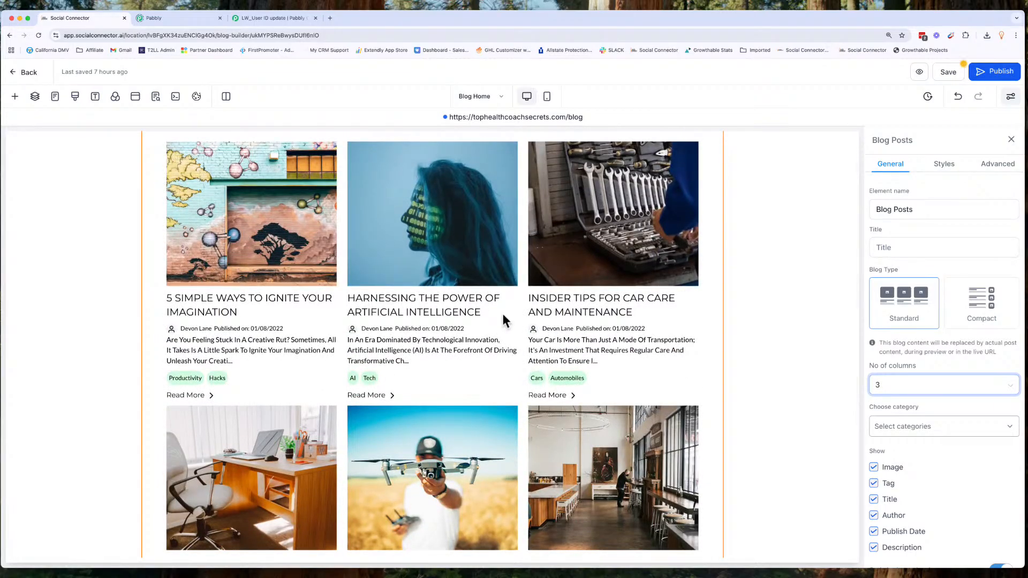
scroll(502, 314, up, 1)
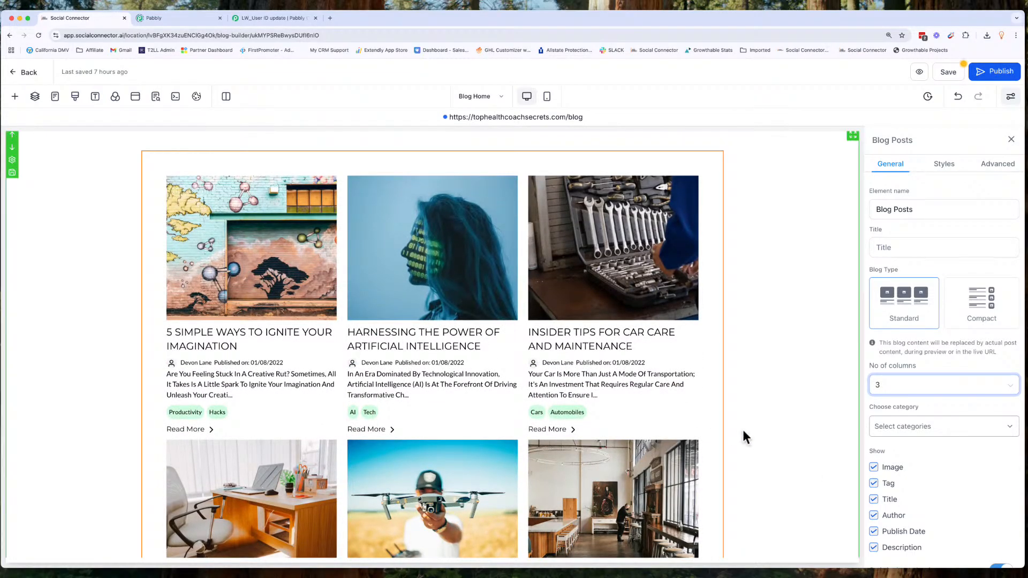
Toggle the Image and Tag display options of the Blog Posts element off and back on
click(873, 467)
click(873, 468)
click(874, 484)
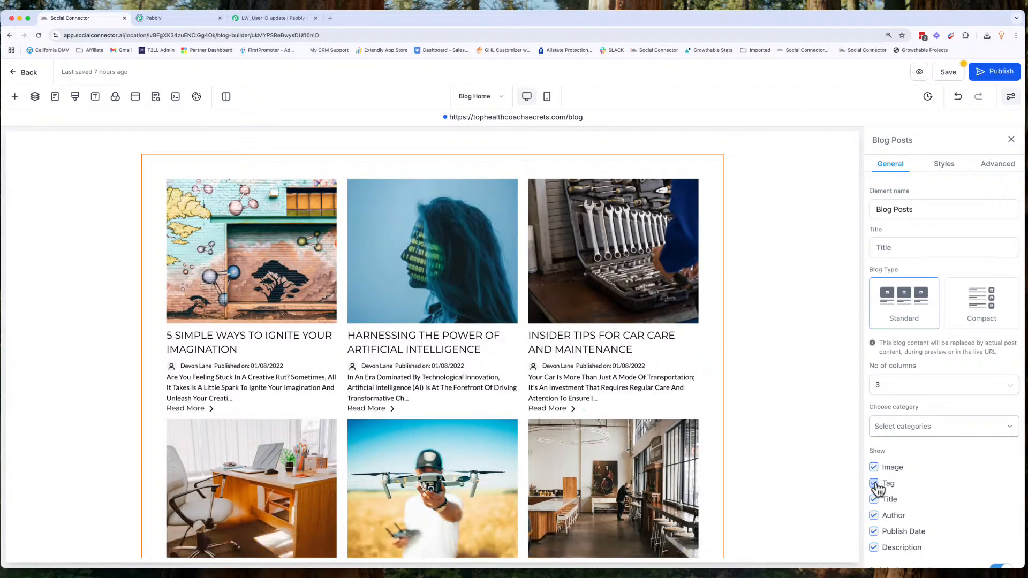
click(874, 484)
scroll(876, 501, down, 1)
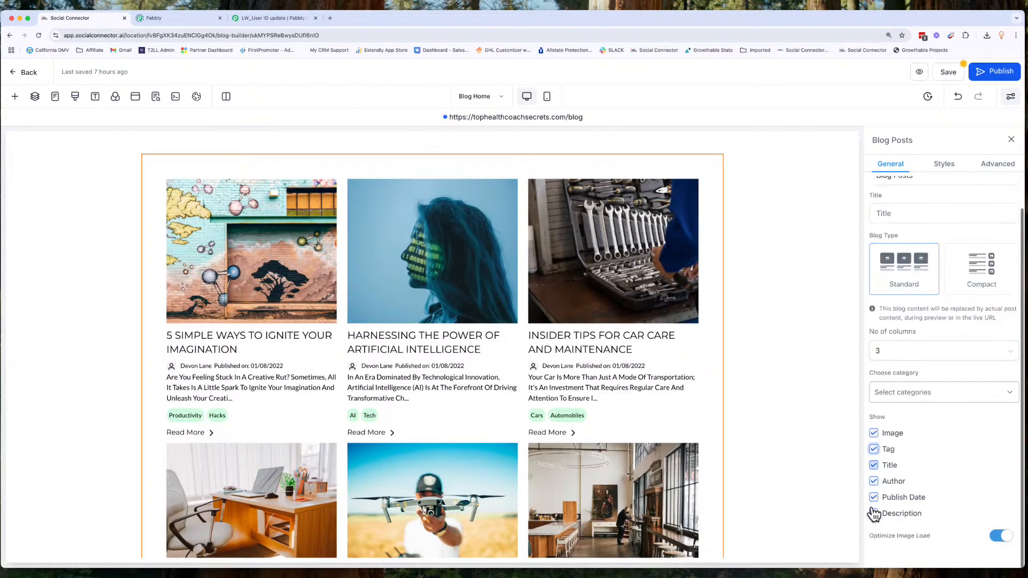
scroll(891, 425, up, 1)
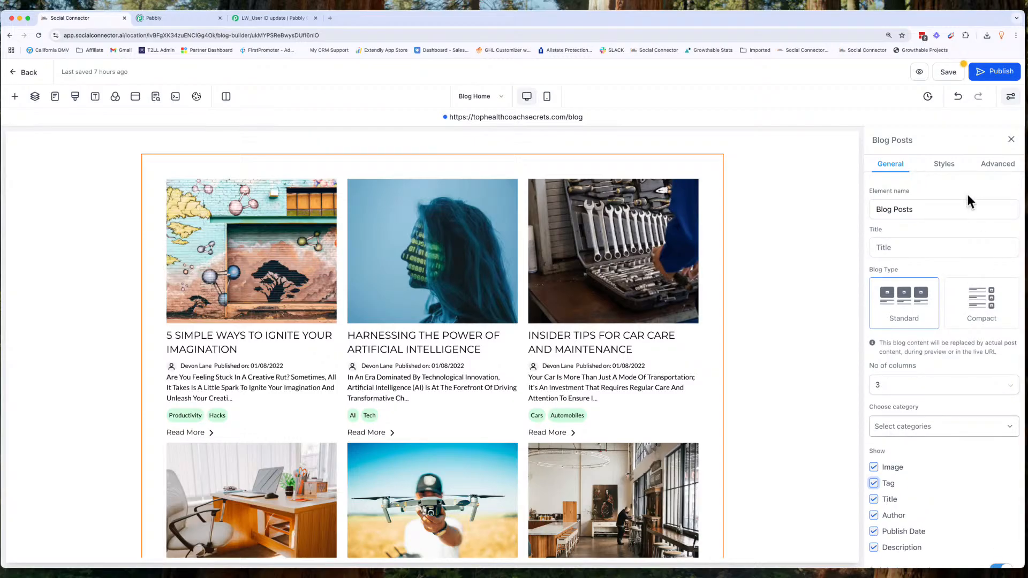
Change the post tags' background color to near-black #0D0D0DFF in the Blog Posts styles
click(946, 167)
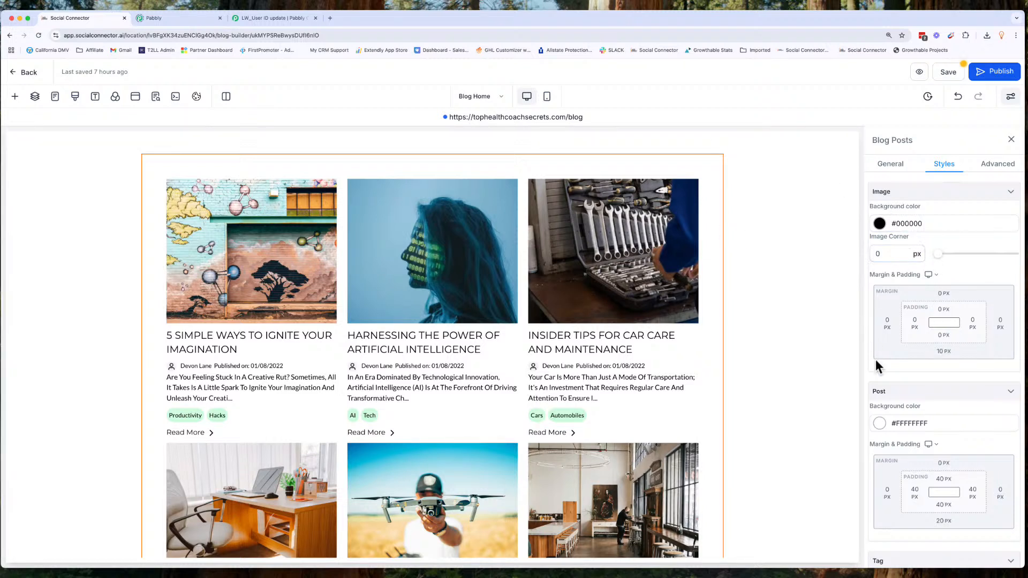
scroll(882, 388, down, 5)
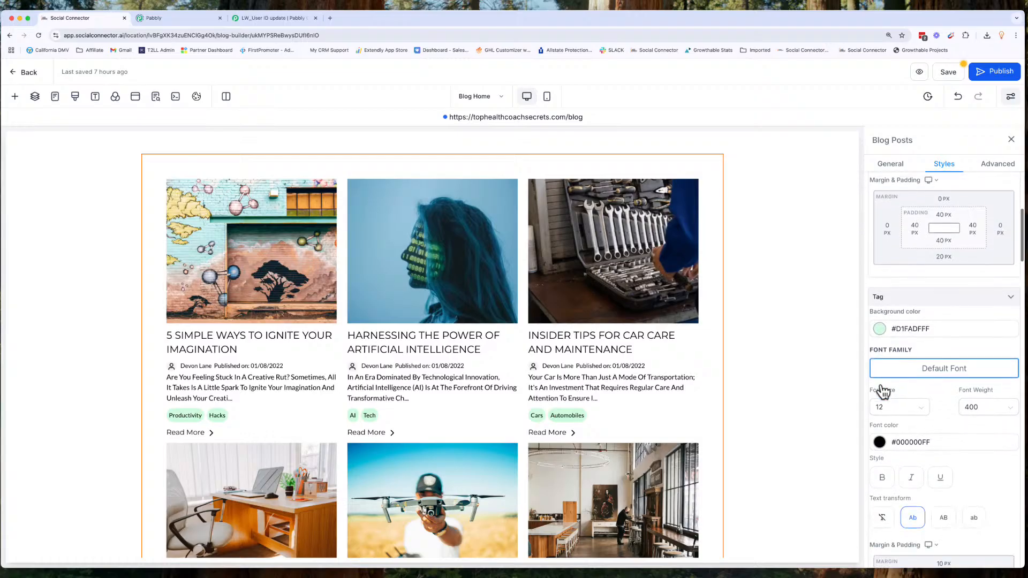
click(879, 318)
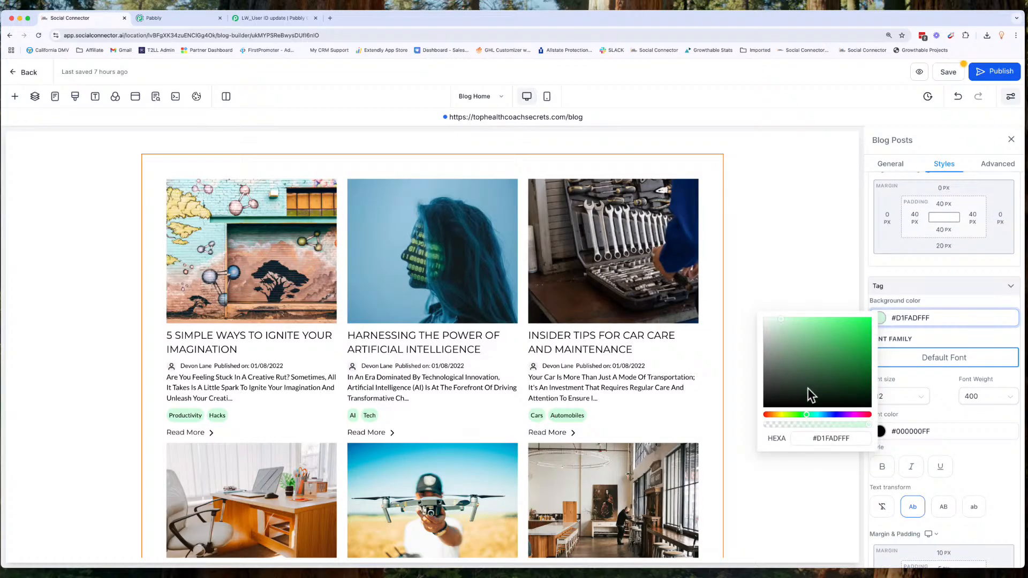
click(784, 389)
drag(786, 390, 766, 402)
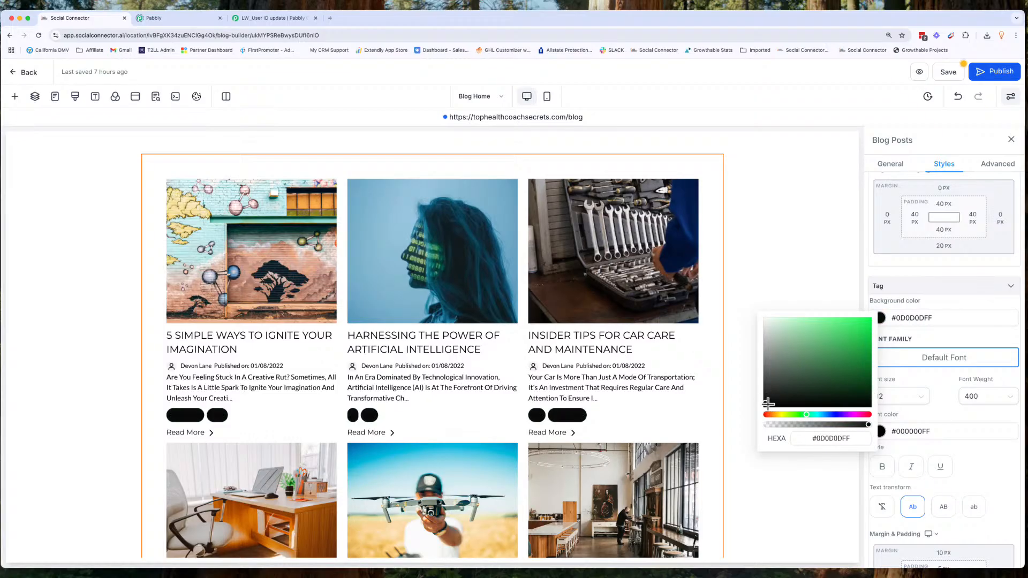
Set the post tags' background color to #333333
click(910, 329)
double_click(910, 323)
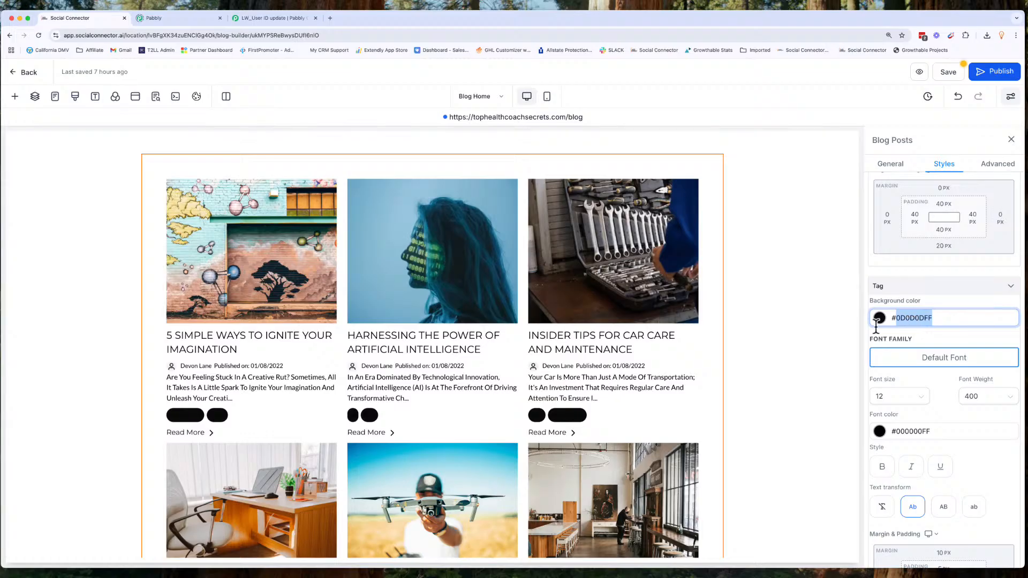
click(879, 318)
double_click(825, 439)
text(333333)
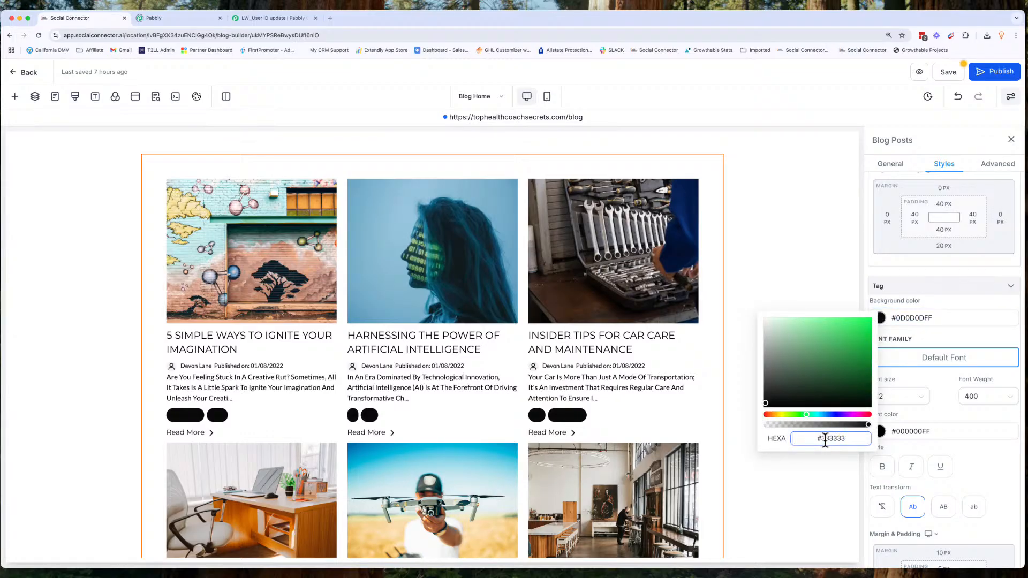
key(super+l)
click(945, 341)
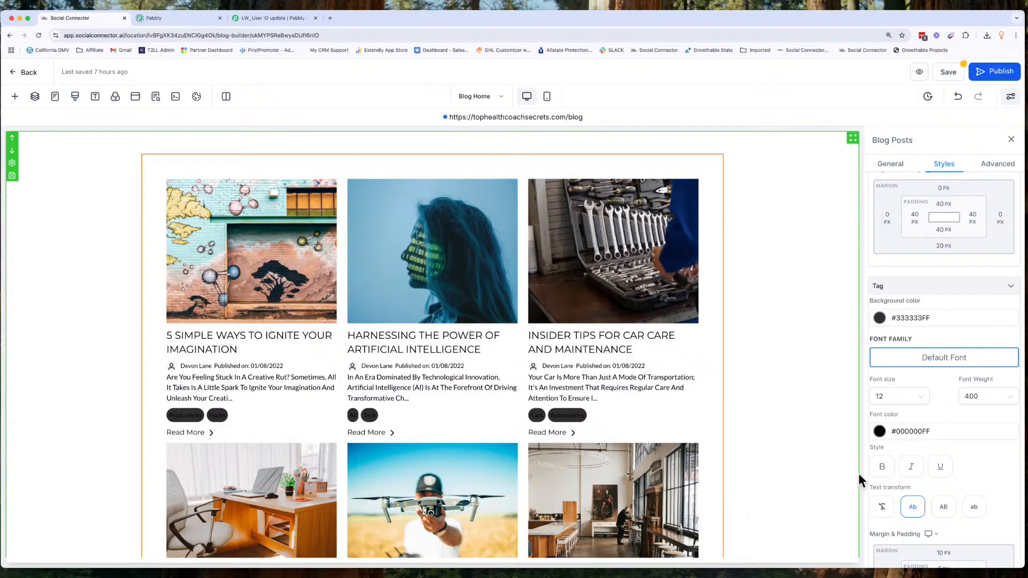
Set the post tags' font color to #FFFFFF
click(879, 431)
double_click(833, 551)
text(FFFFFF)
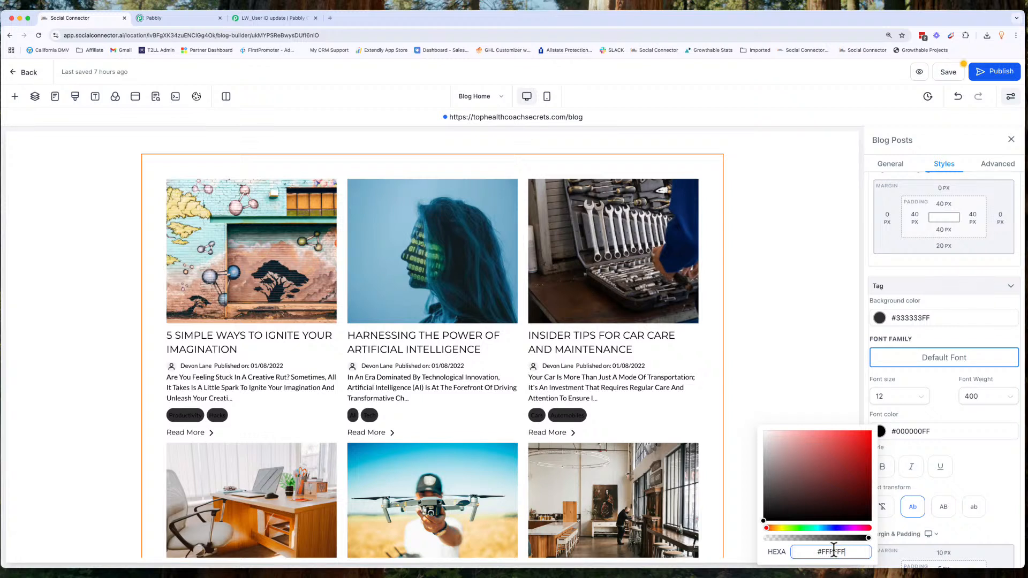
key(Tab)
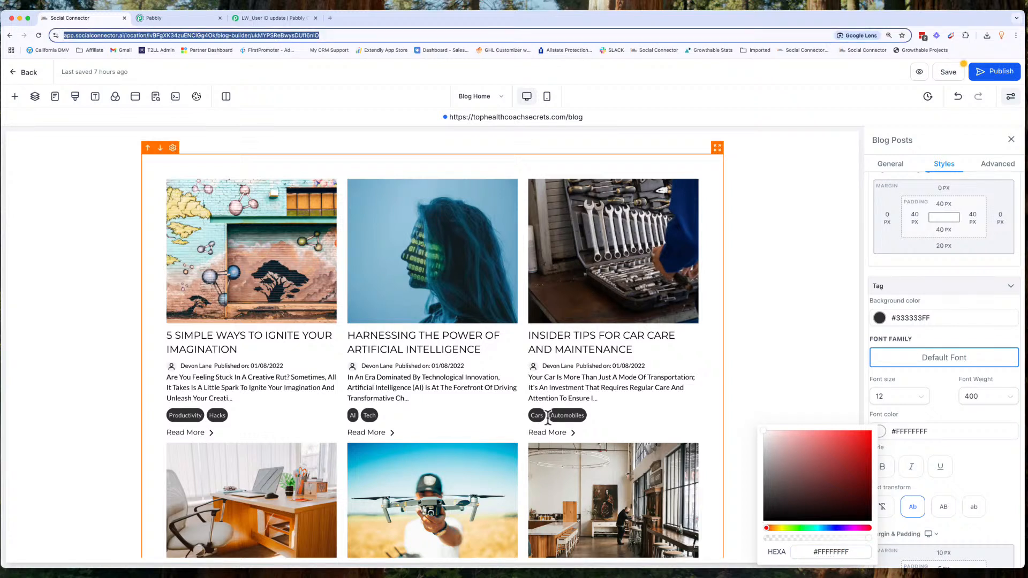
click(952, 417)
Set the post tags' font size to 10 after trying 7, and switch their bold style on and back off
click(915, 395)
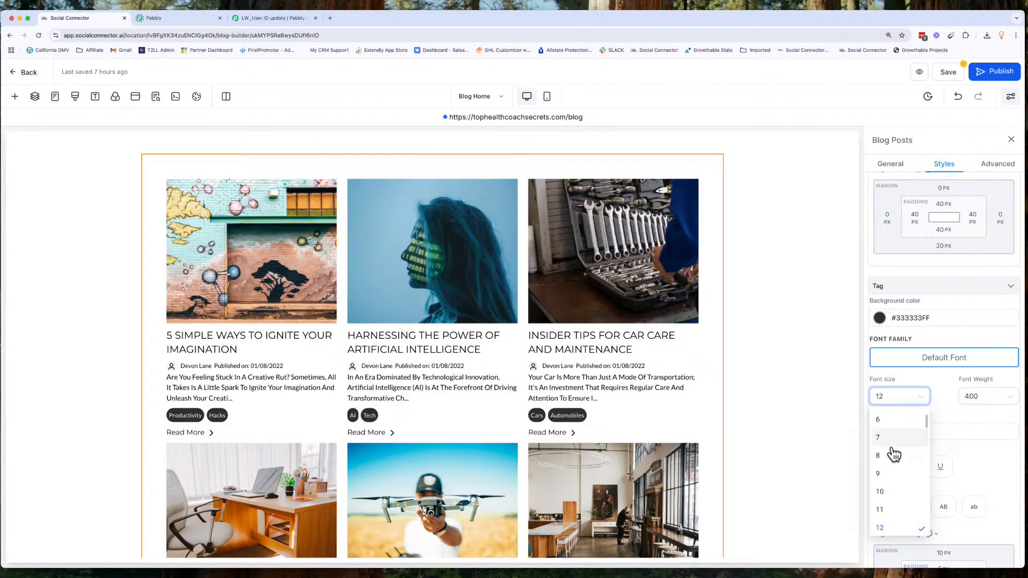
click(884, 438)
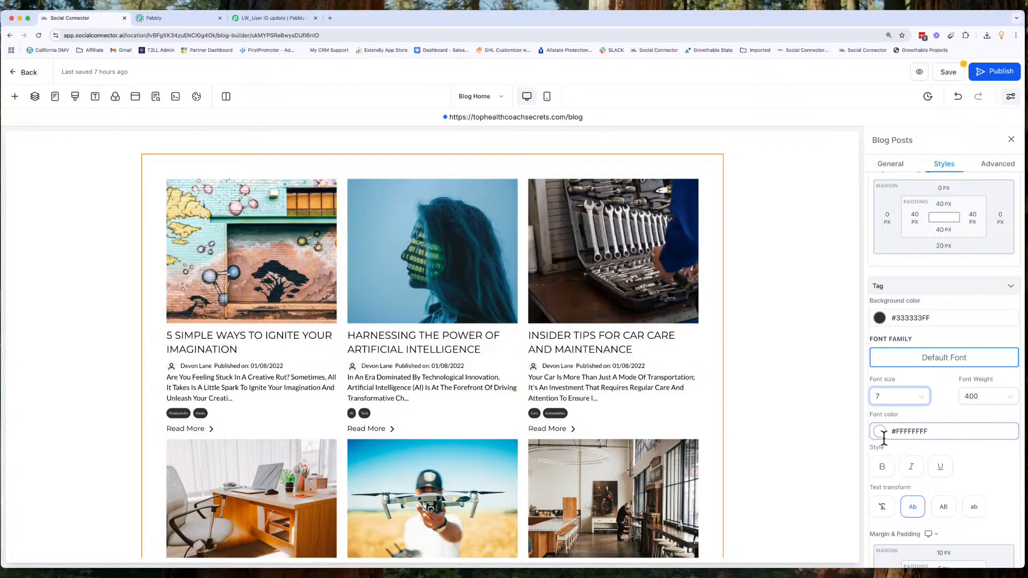
click(886, 398)
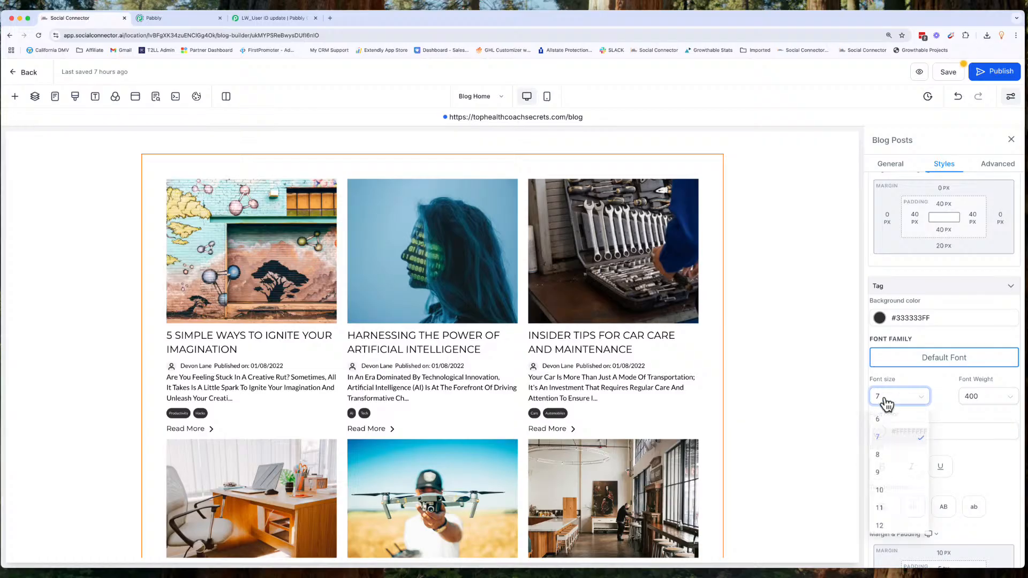
click(881, 491)
scroll(922, 442, down, 2)
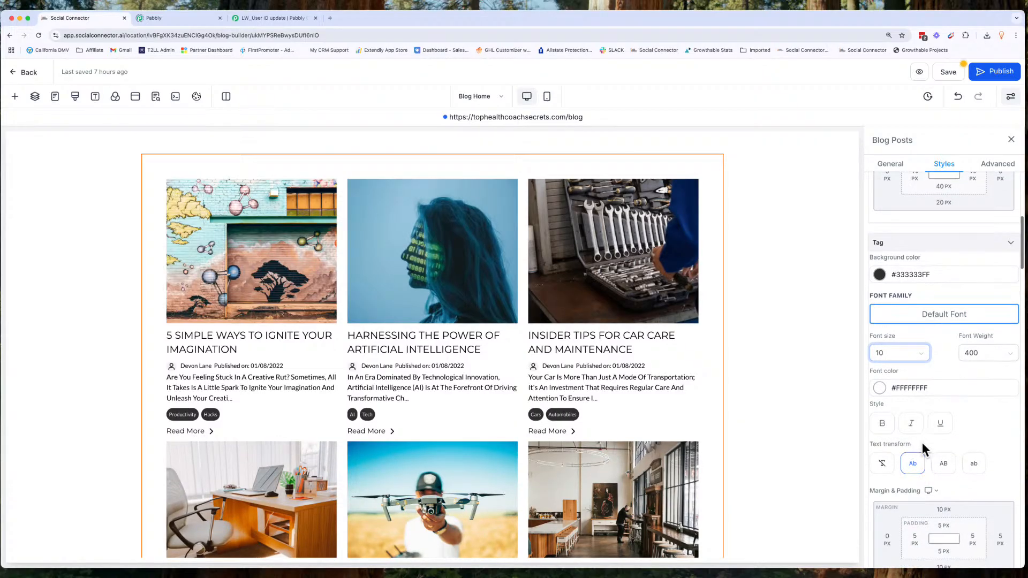
scroll(922, 448, down, 2)
click(883, 372)
click(883, 373)
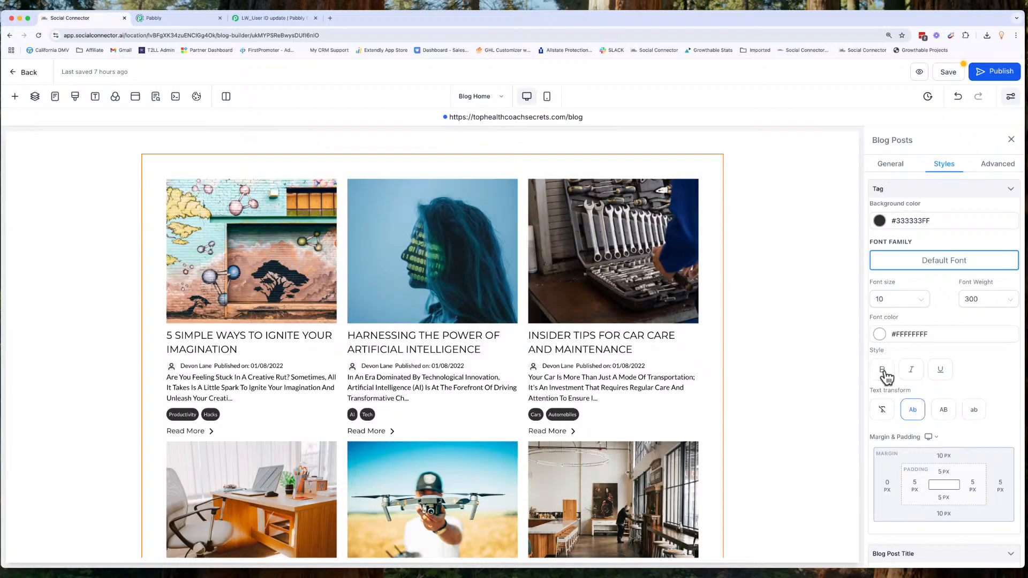
Try the uppercase, lowercase and no-transform options on the post tags, and return them to capitalized text
click(947, 414)
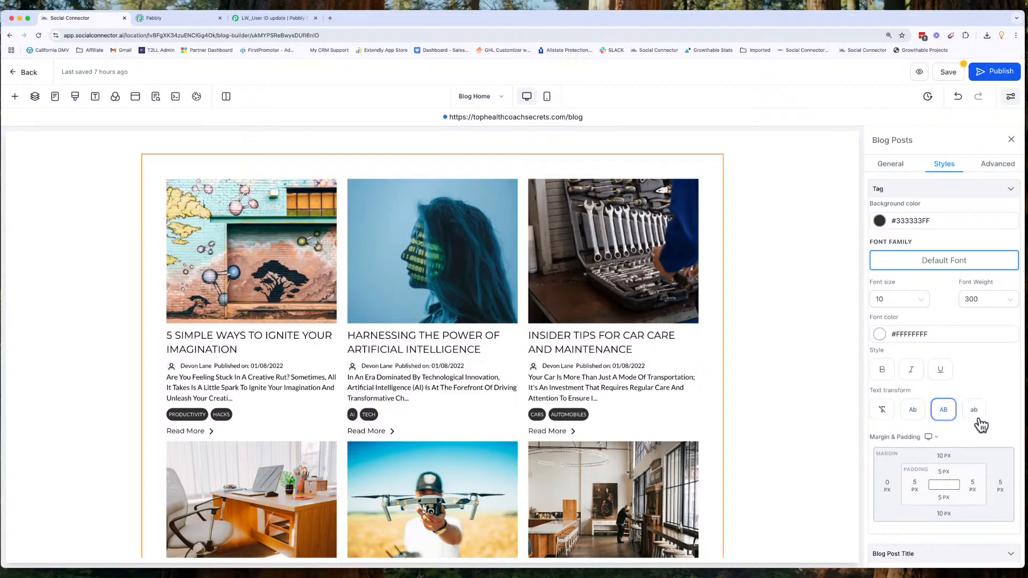
click(913, 413)
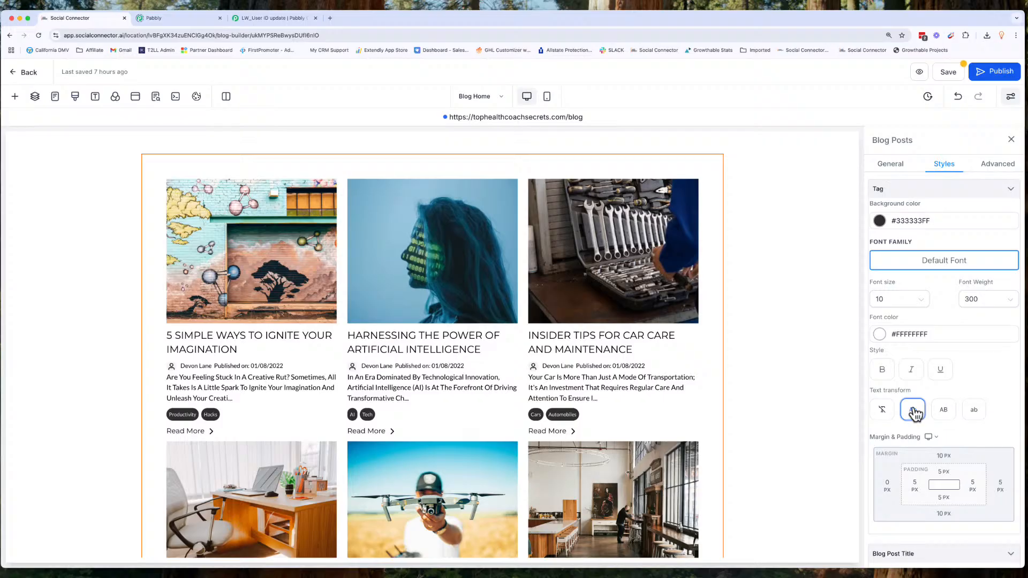
click(981, 410)
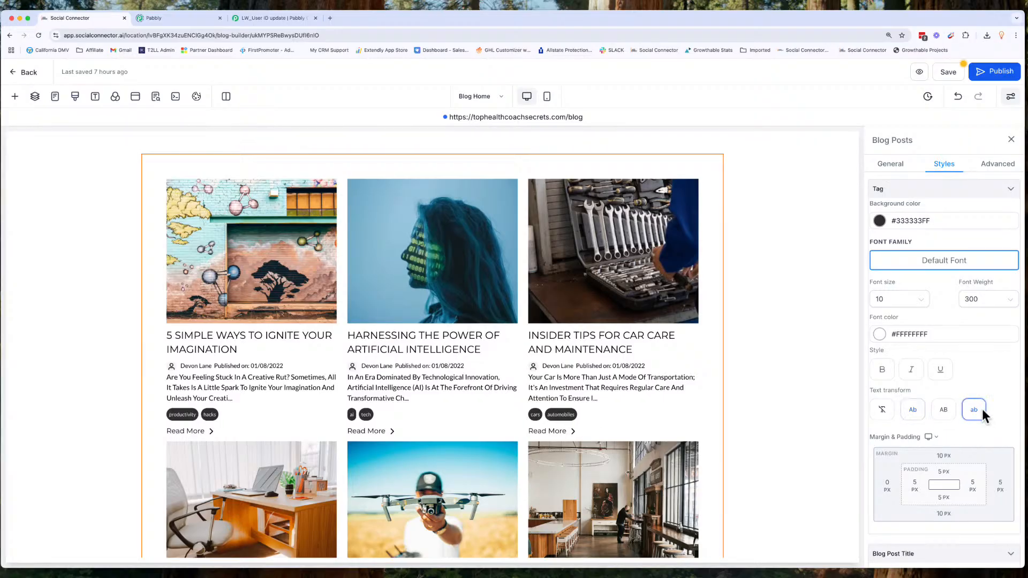
click(873, 410)
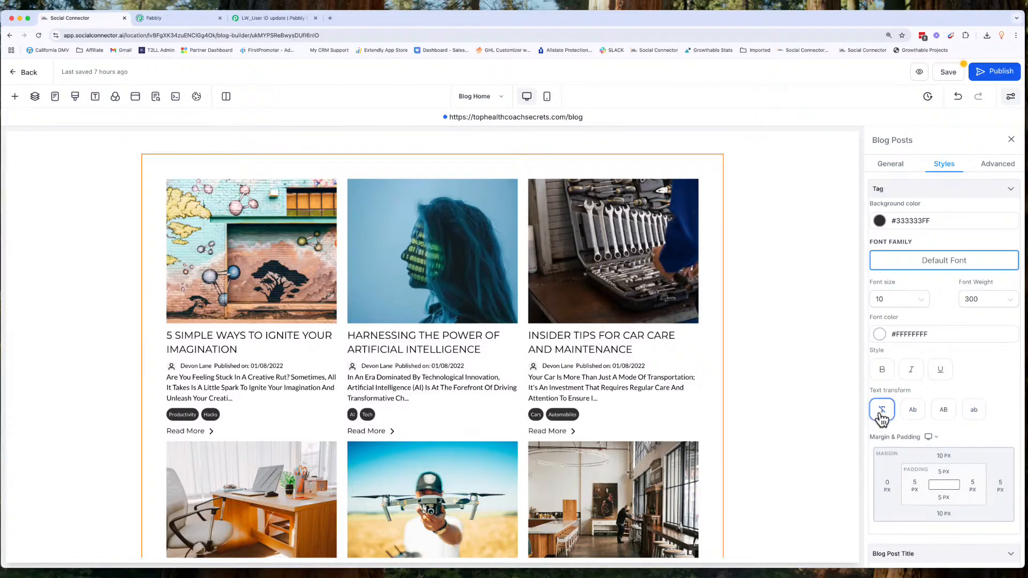
click(913, 415)
Set the blog post title's font family to the Google font Poppins
scroll(913, 476, down, 5)
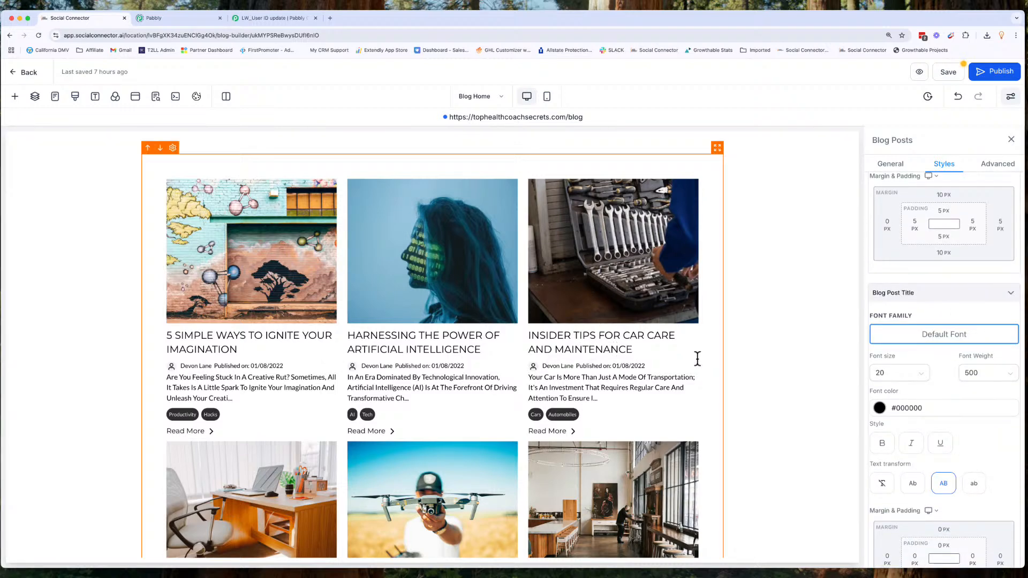
click(923, 337)
click(438, 279)
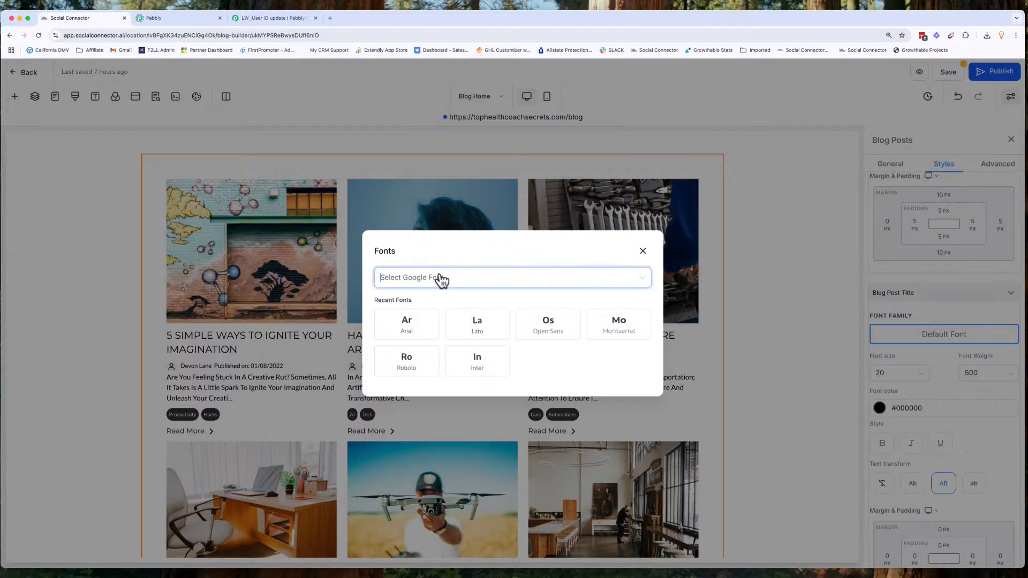
text(Popp)
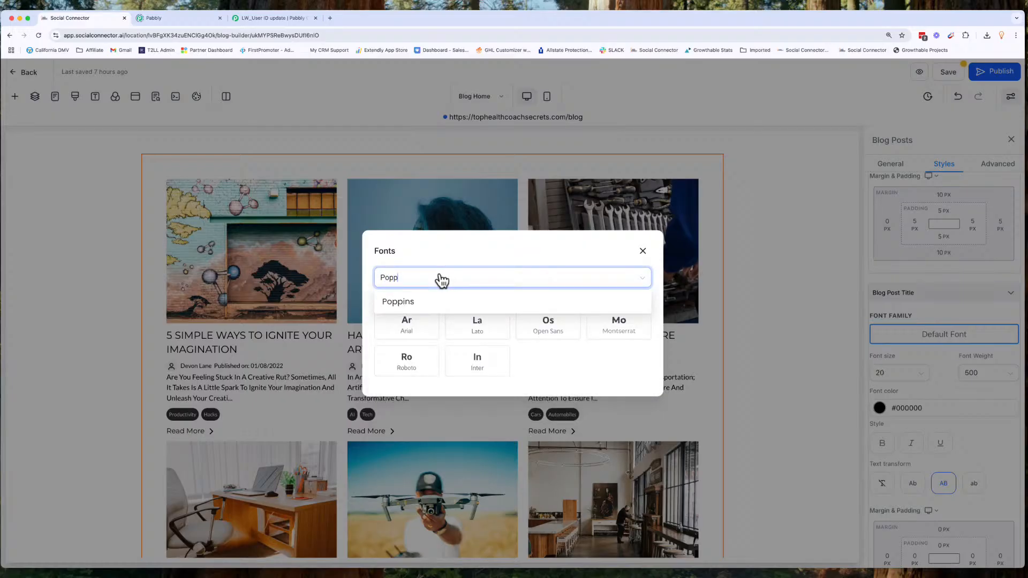
click(412, 301)
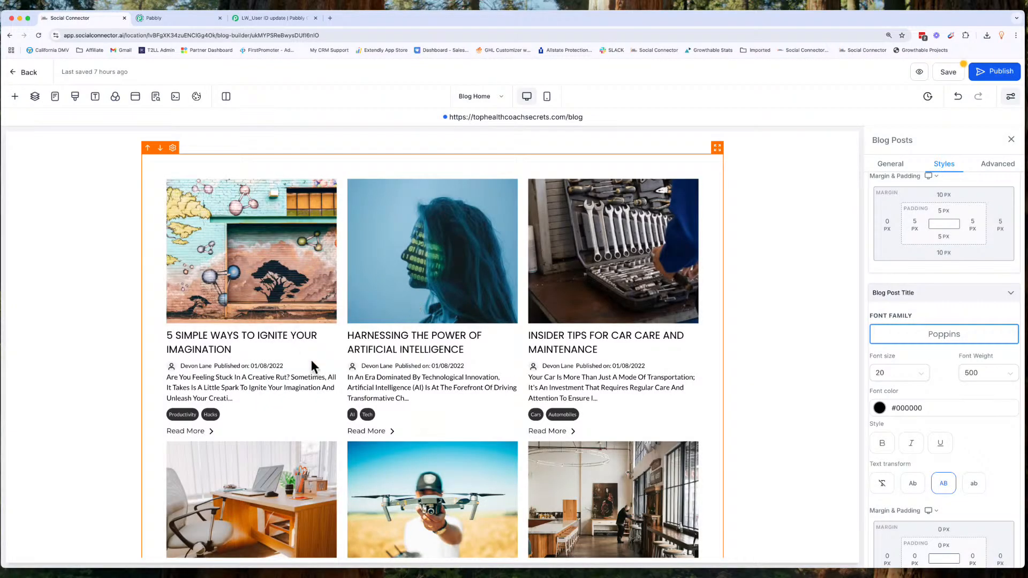
Try the YYYY/MM/DD date format for the publish date and restore MM/DD/YYYY
scroll(954, 444, down, 10)
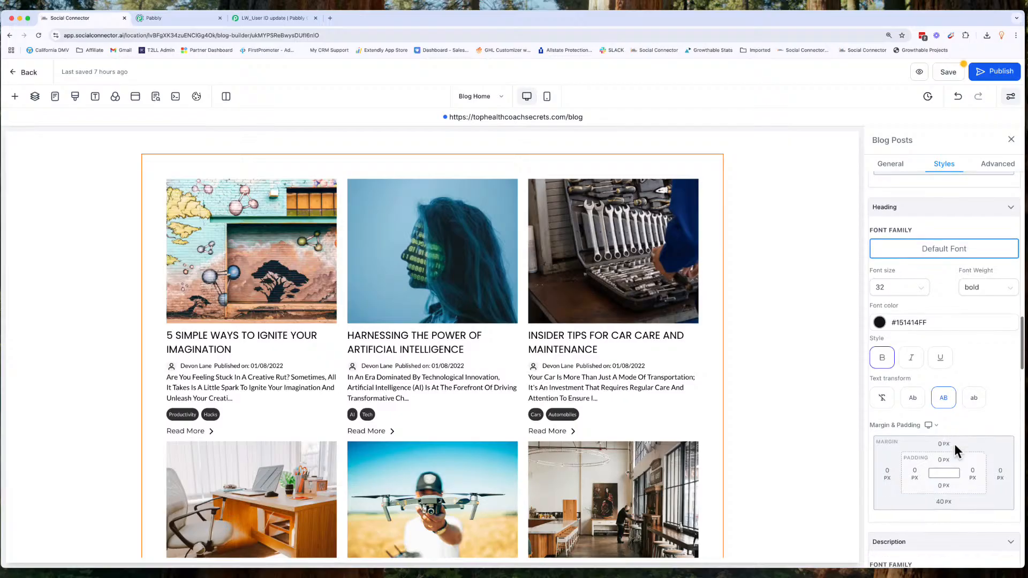
scroll(954, 445, down, 6)
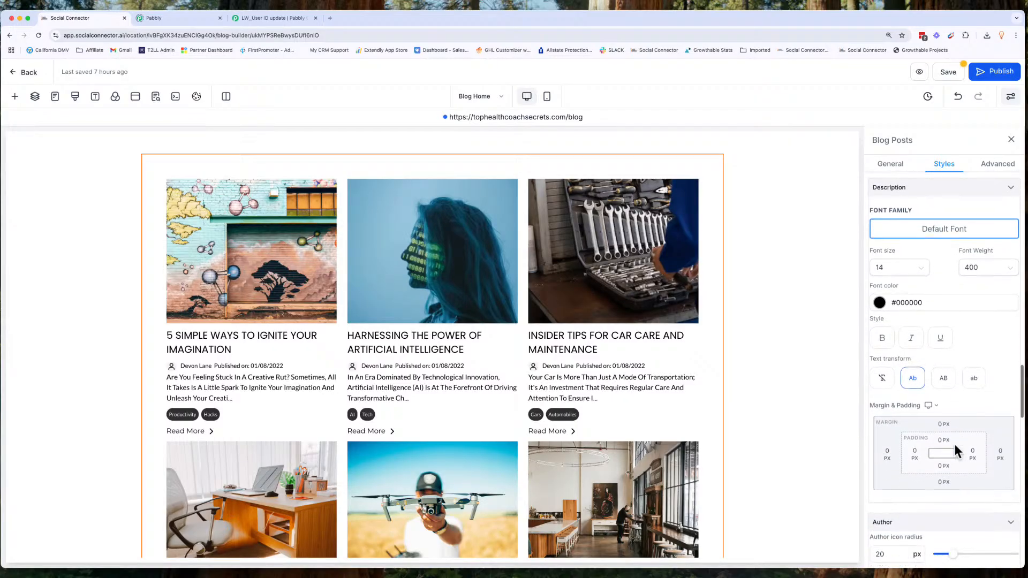
scroll(954, 445, down, 6)
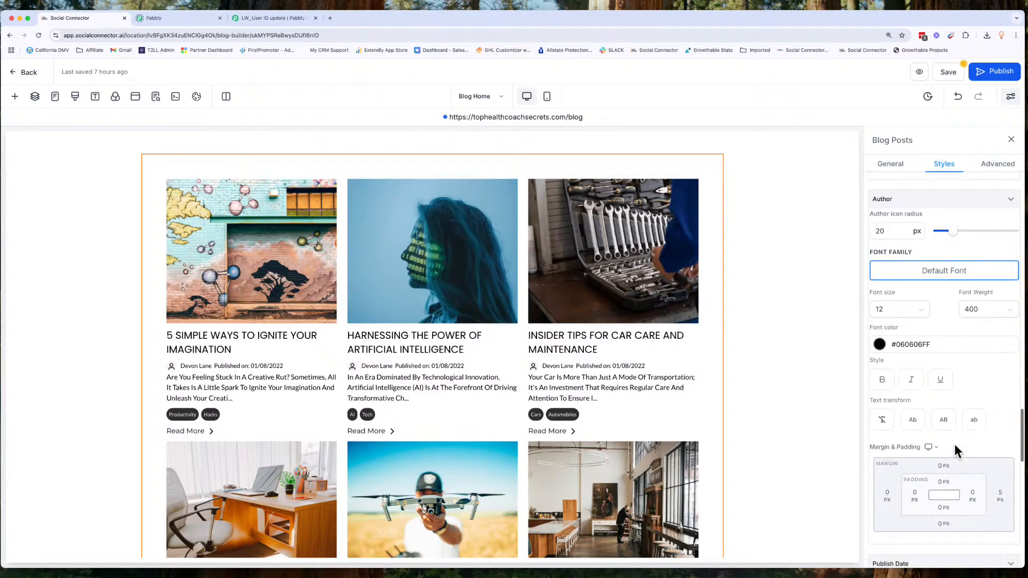
scroll(954, 444, down, 6)
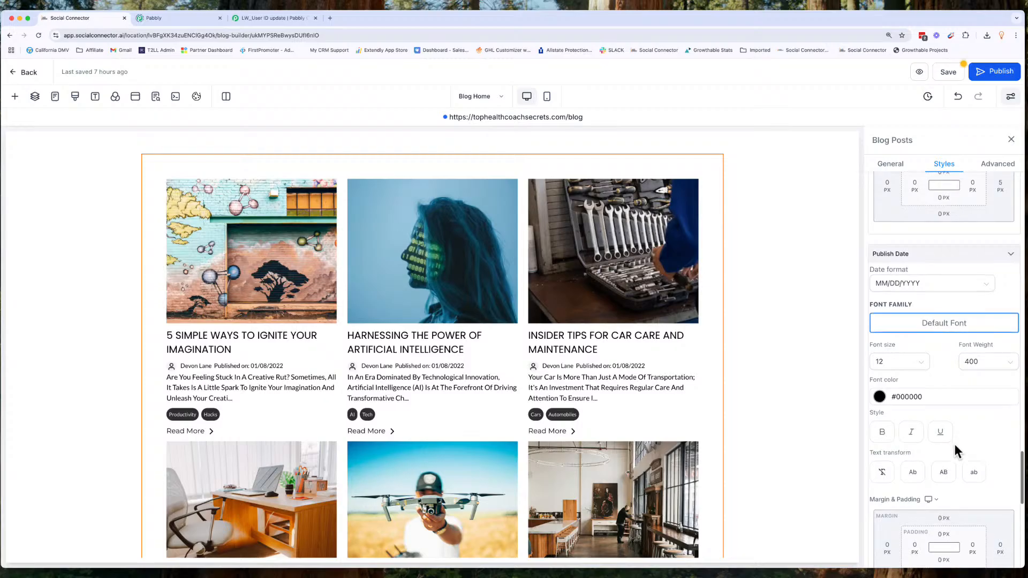
click(912, 288)
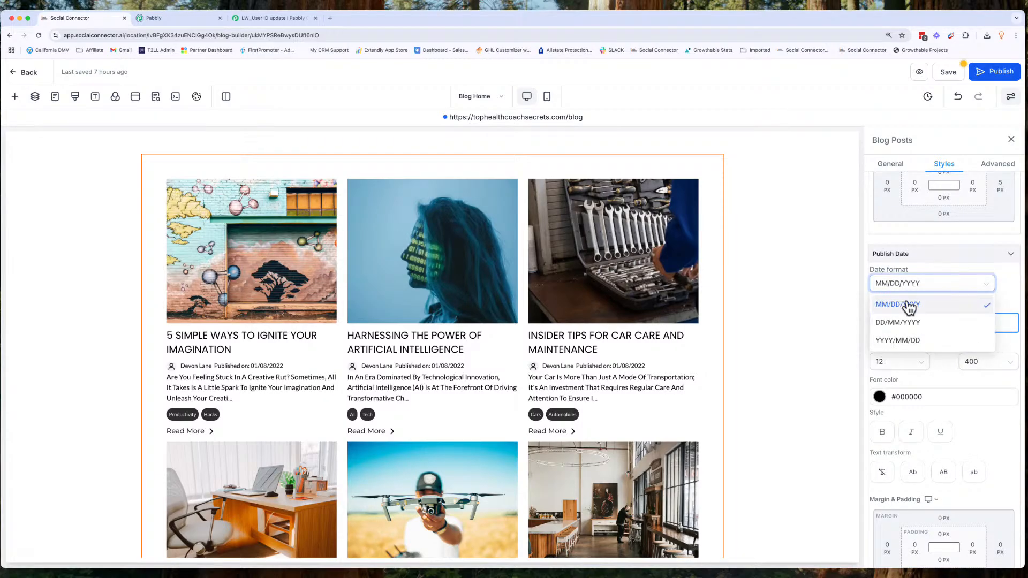
click(902, 341)
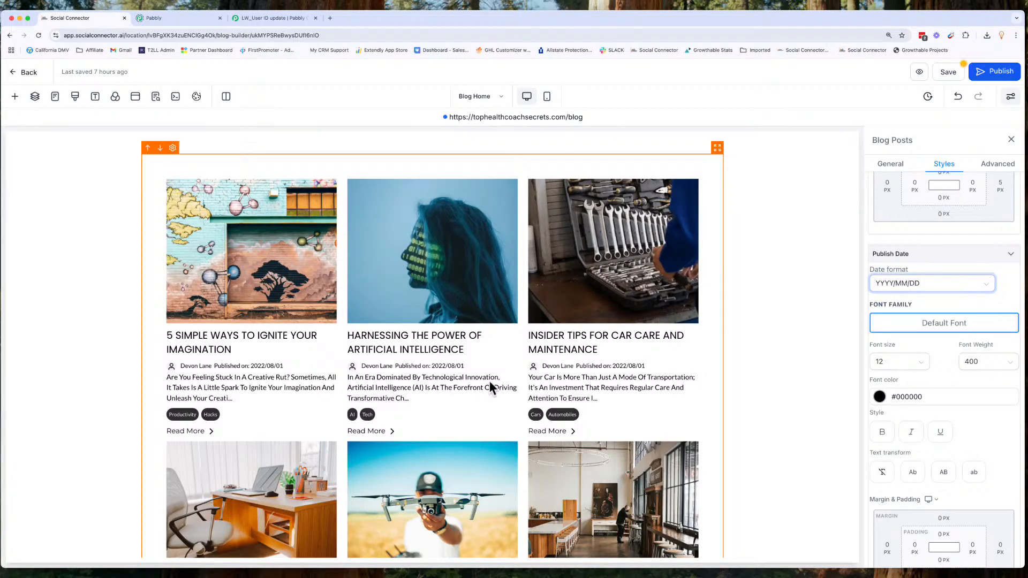
click(910, 285)
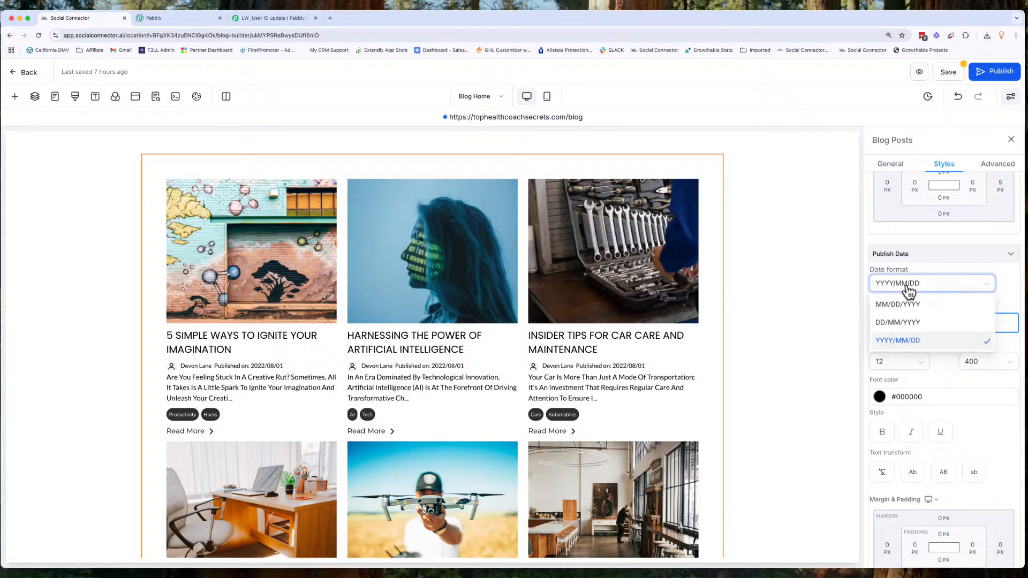
click(906, 303)
Review the Read More button's style options and the advanced settings of the Blog Posts element
scroll(905, 439, down, 1)
scroll(905, 439, down, 6)
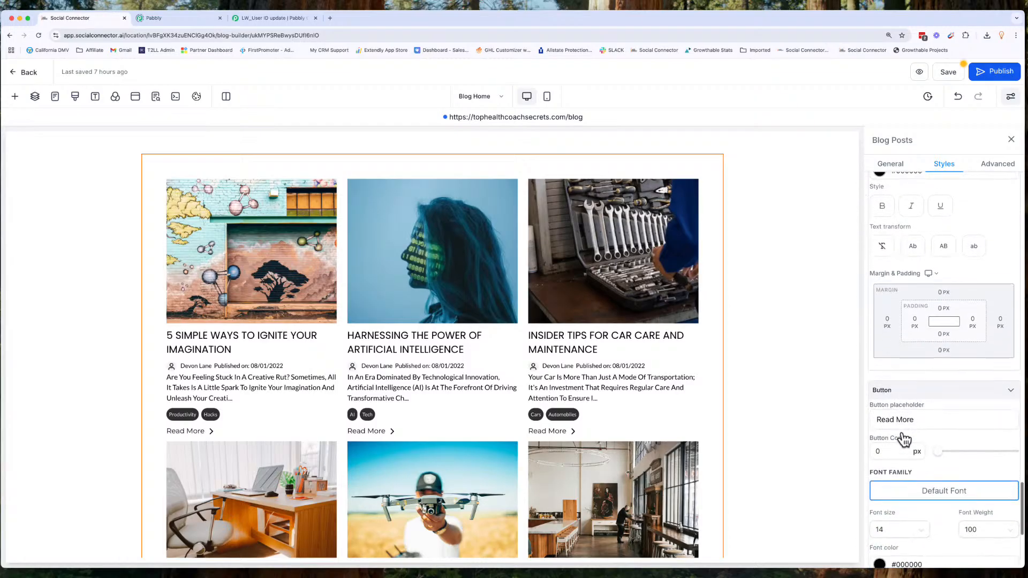
scroll(905, 439, down, 2)
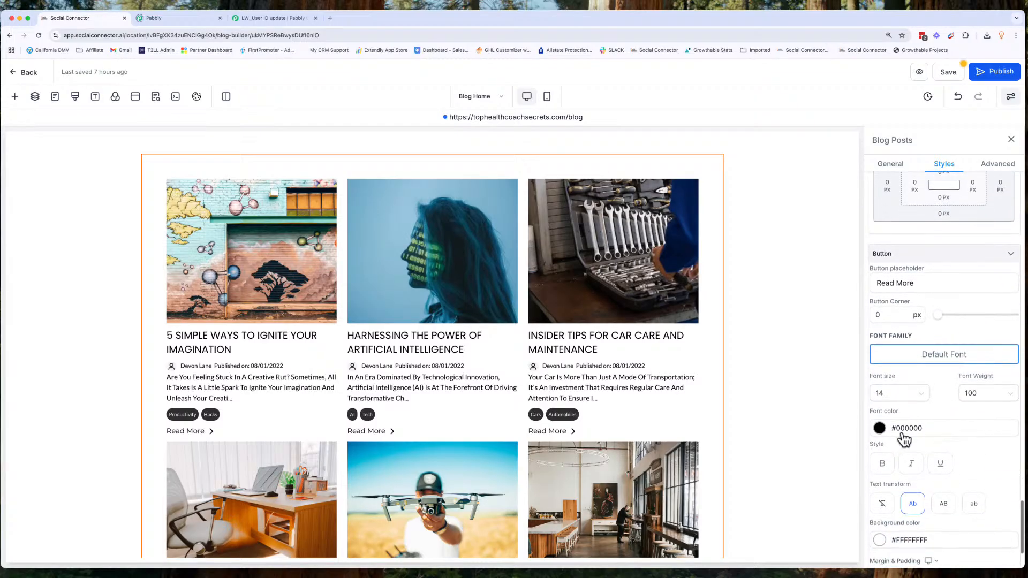
scroll(907, 439, down, 3)
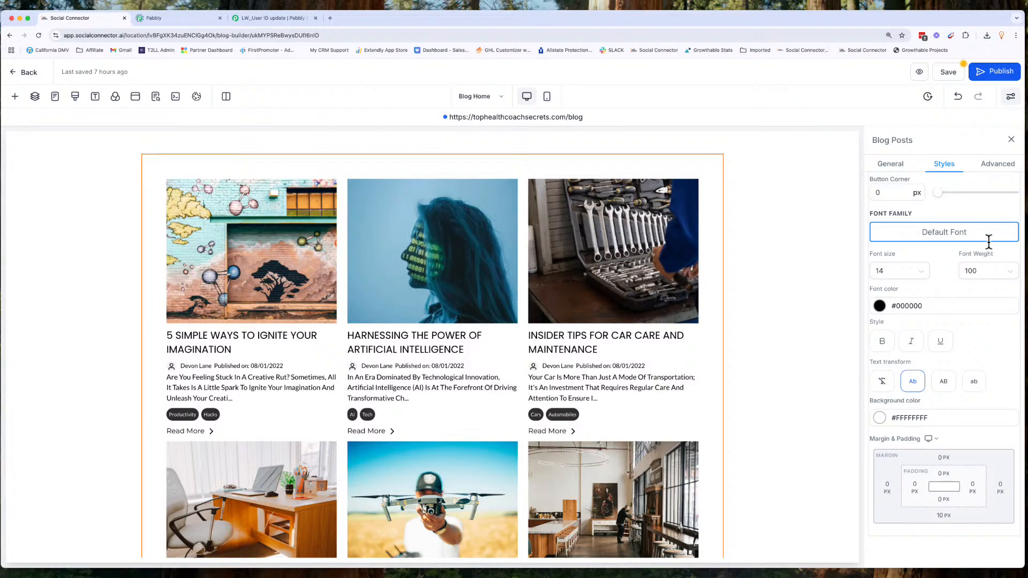
click(998, 164)
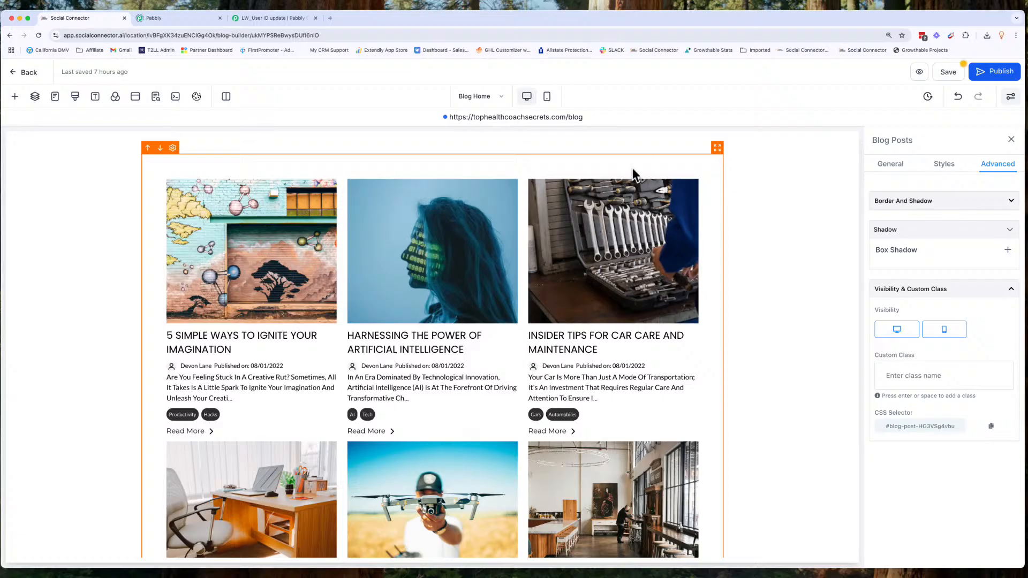
click(891, 170)
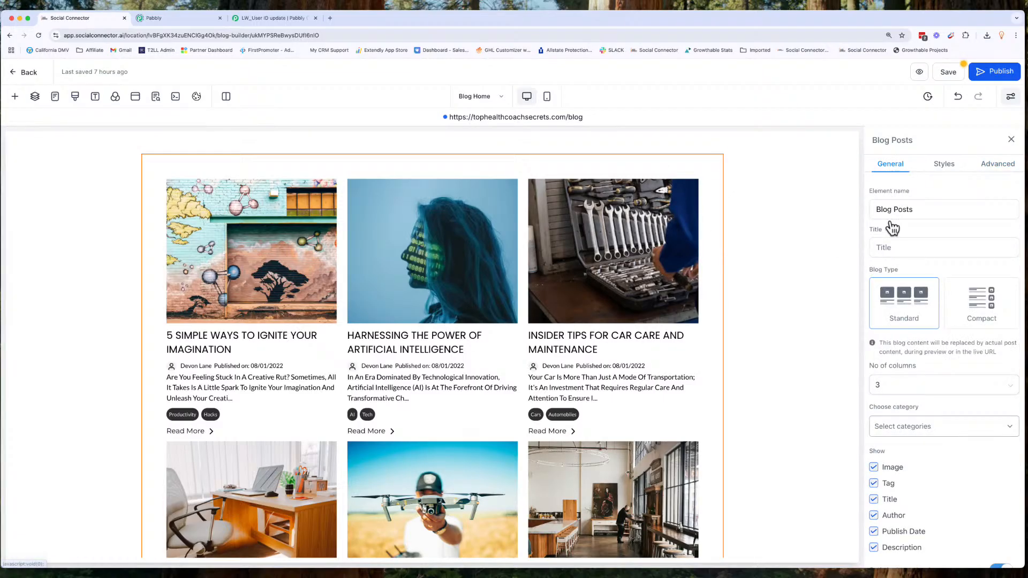
Try the Stress Management and All Posts category filters on the Blog Posts element, leaving no category selected
scroll(934, 393, down, 1)
scroll(934, 392, down, 1)
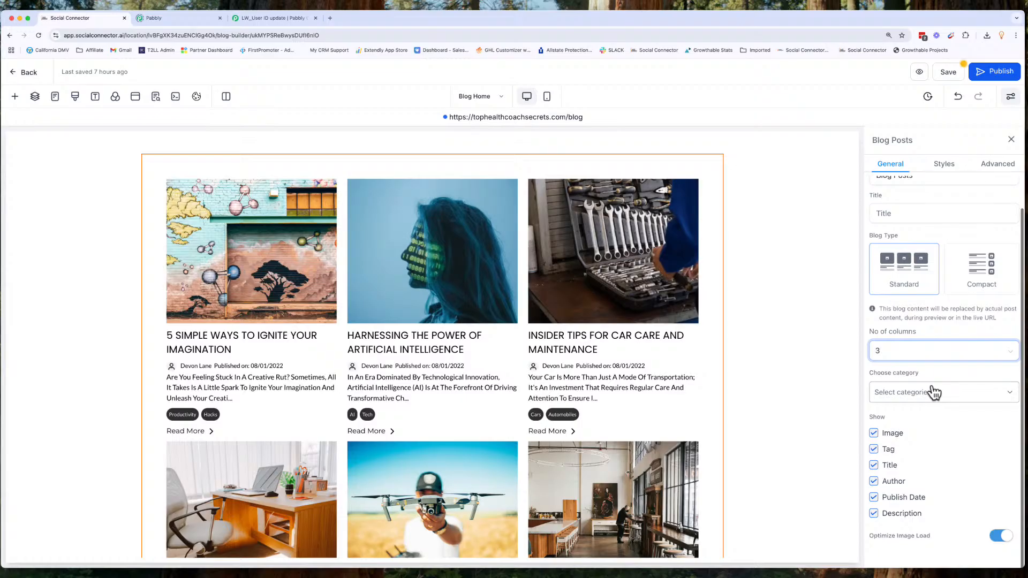
click(936, 400)
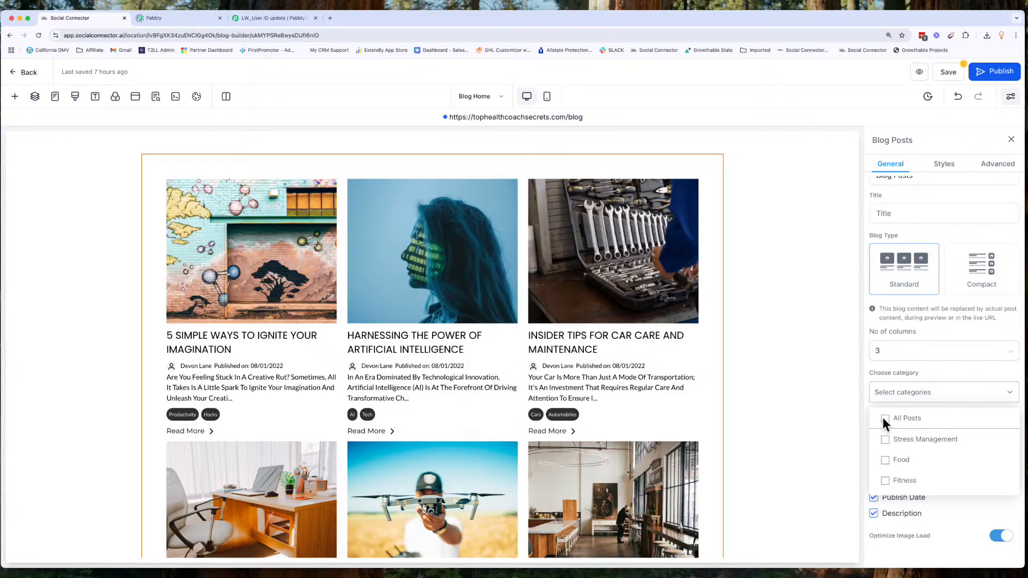
click(885, 440)
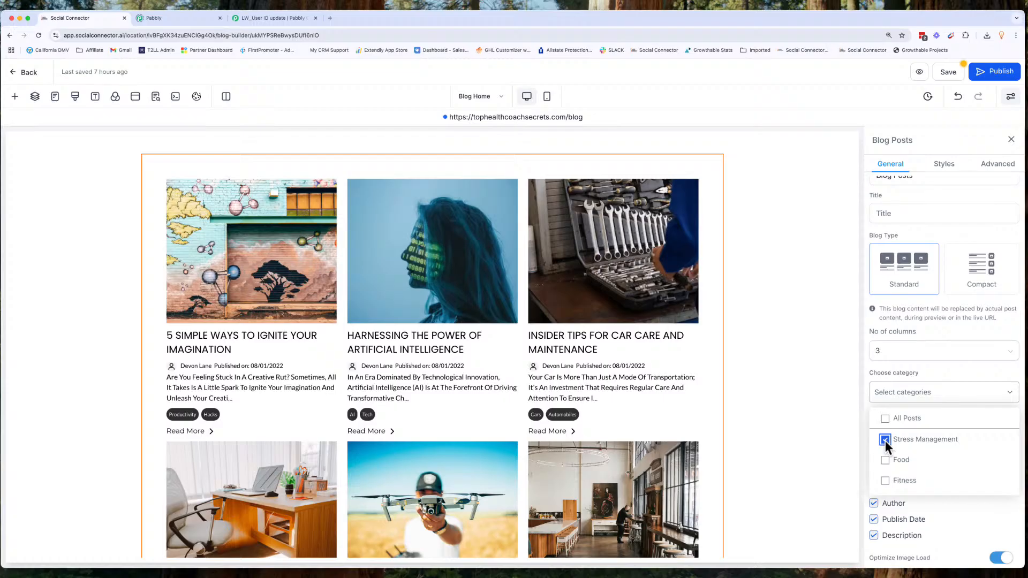
click(885, 440)
click(884, 420)
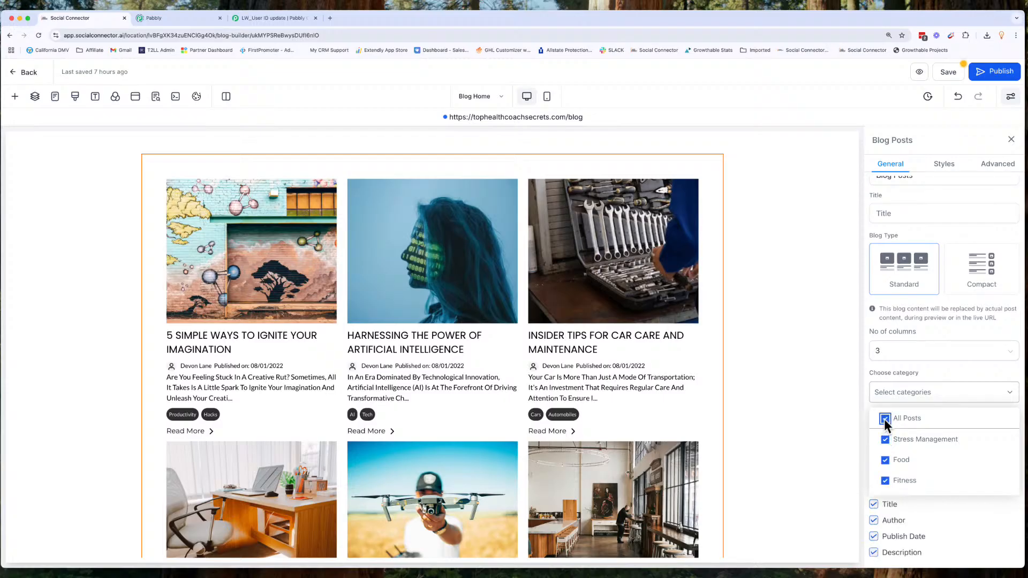
click(884, 419)
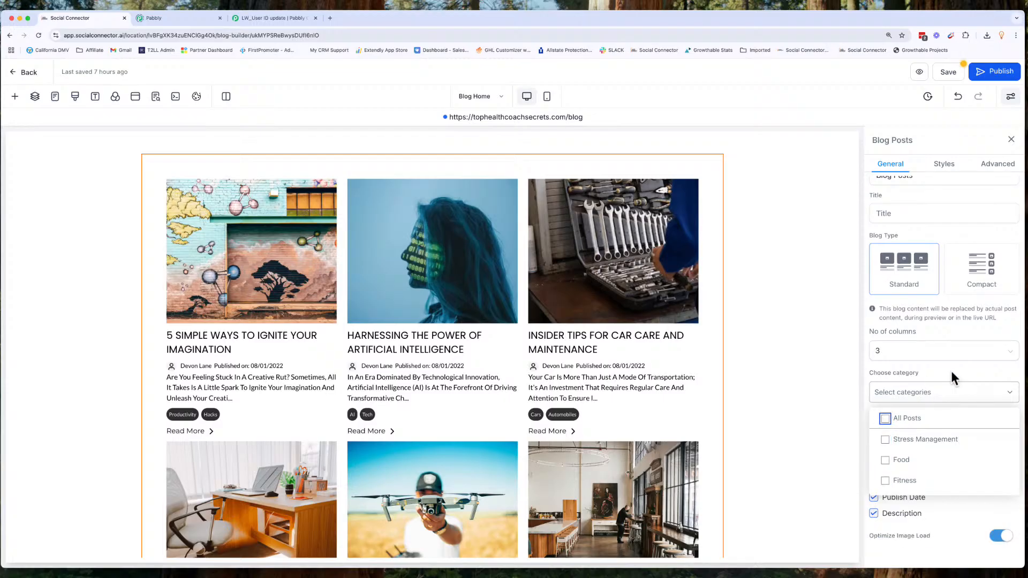
click(991, 393)
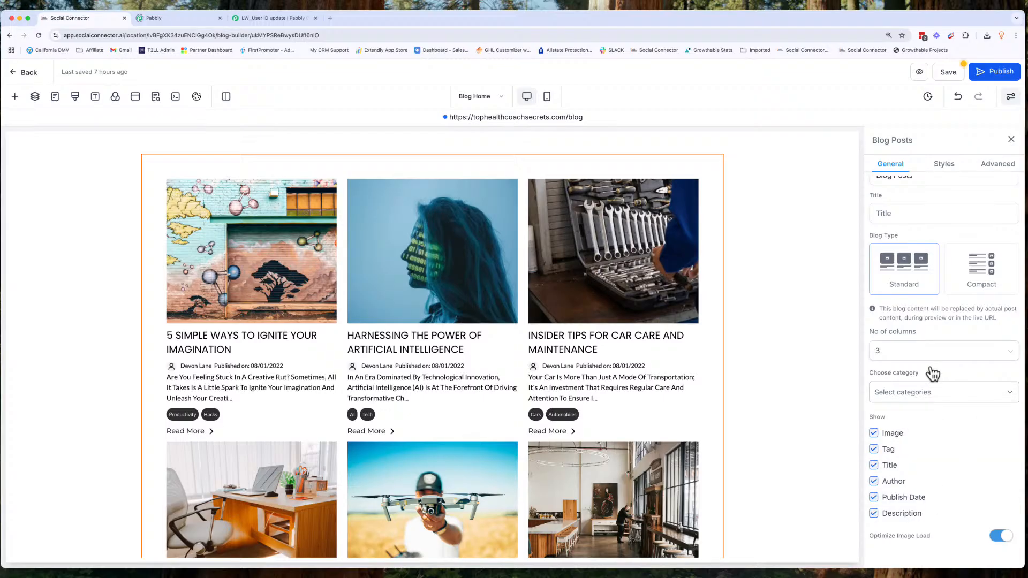
Switch the blog type to Compact and back to the Standard layout with two columns
scroll(930, 364, up, 1)
click(988, 306)
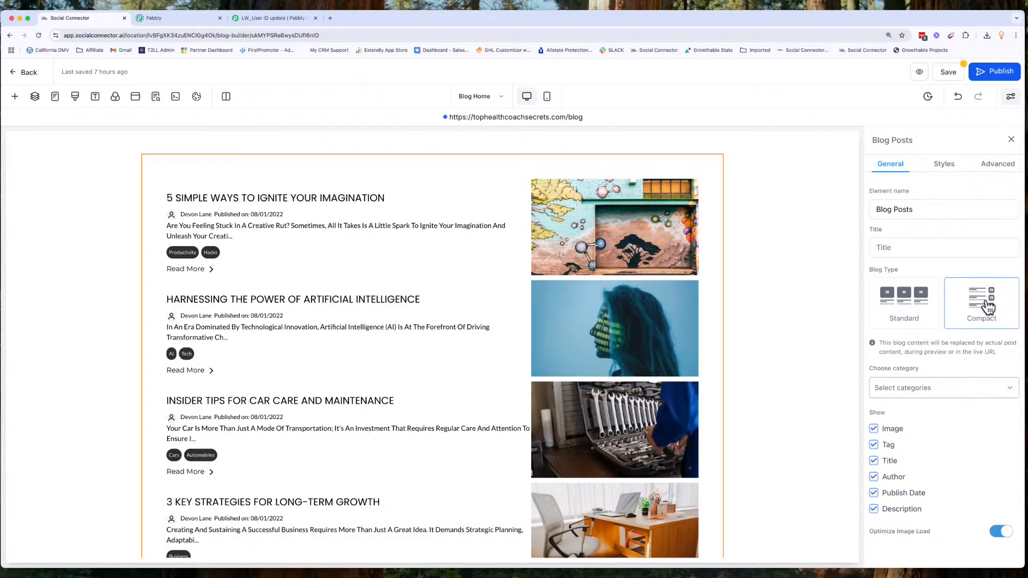
scroll(260, 395, down, 2)
scroll(259, 395, up, 2)
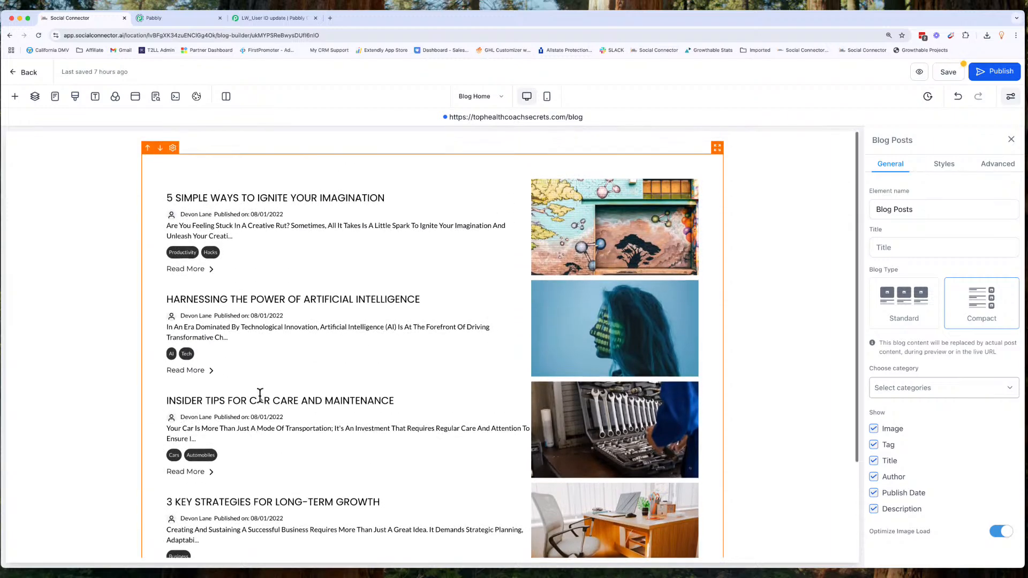
click(912, 297)
scroll(654, 322, down, 2)
scroll(655, 317, up, 2)
scroll(655, 317, up, 1)
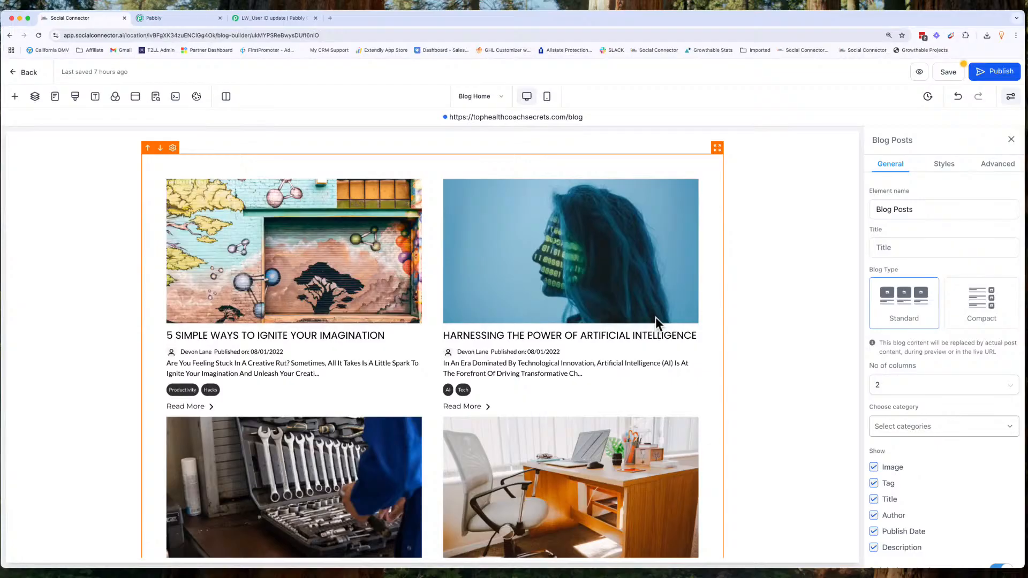
Add a Headline element above the blog posts grid
click(15, 98)
scroll(124, 291, up, 2)
drag(129, 258, 422, 167)
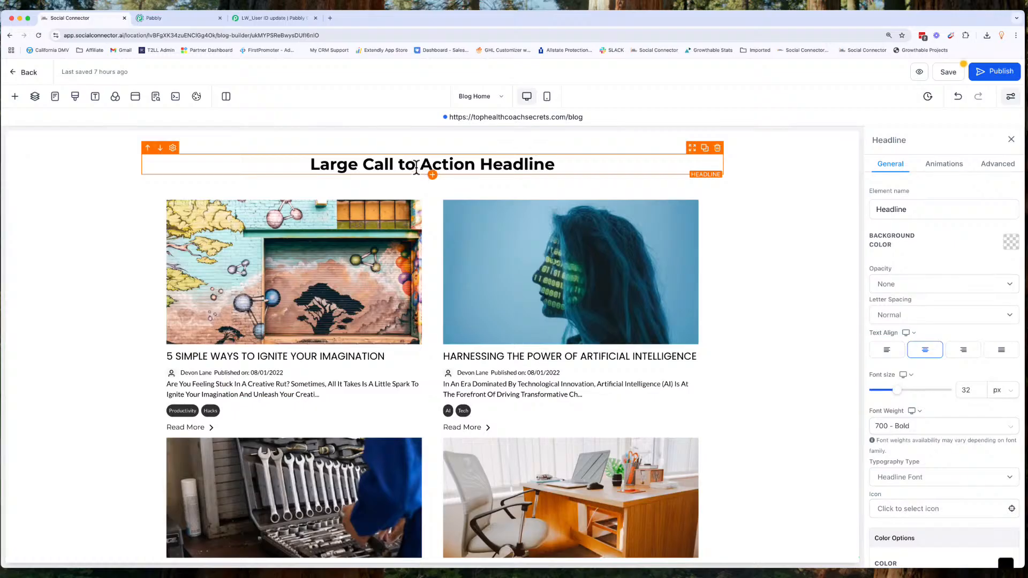
Replace the headline text above the blog posts grid with "Health Coach Secrets Blog"
triple_click(416, 168)
text(Social Connector Bl)
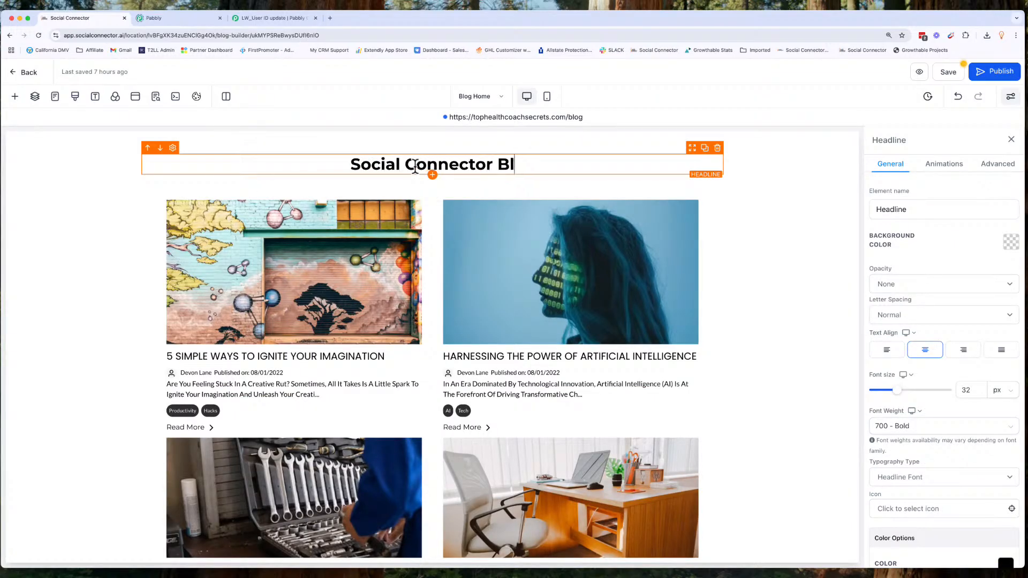
triple_click(414, 168)
text(H)
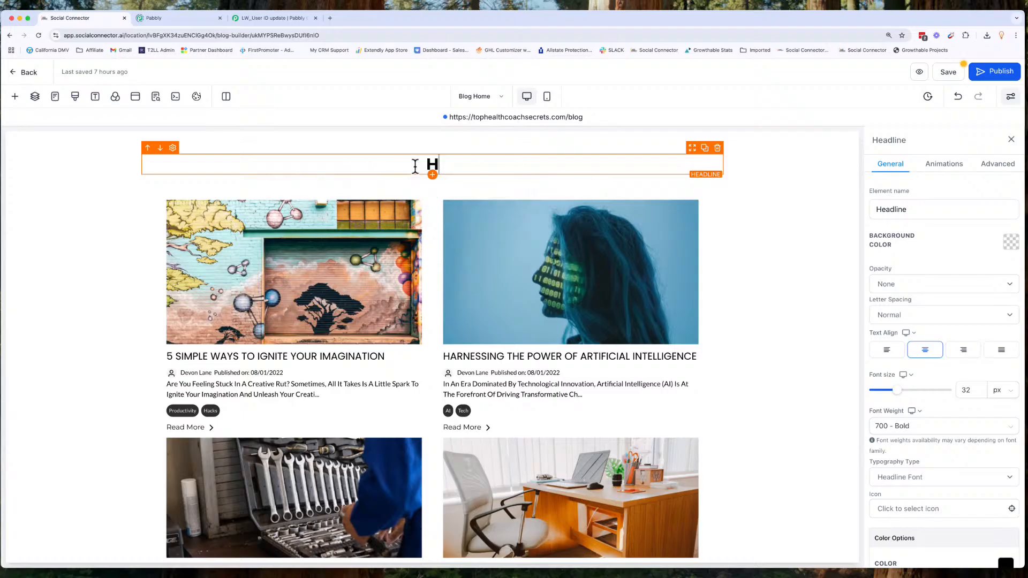
text(ealth Coach S)
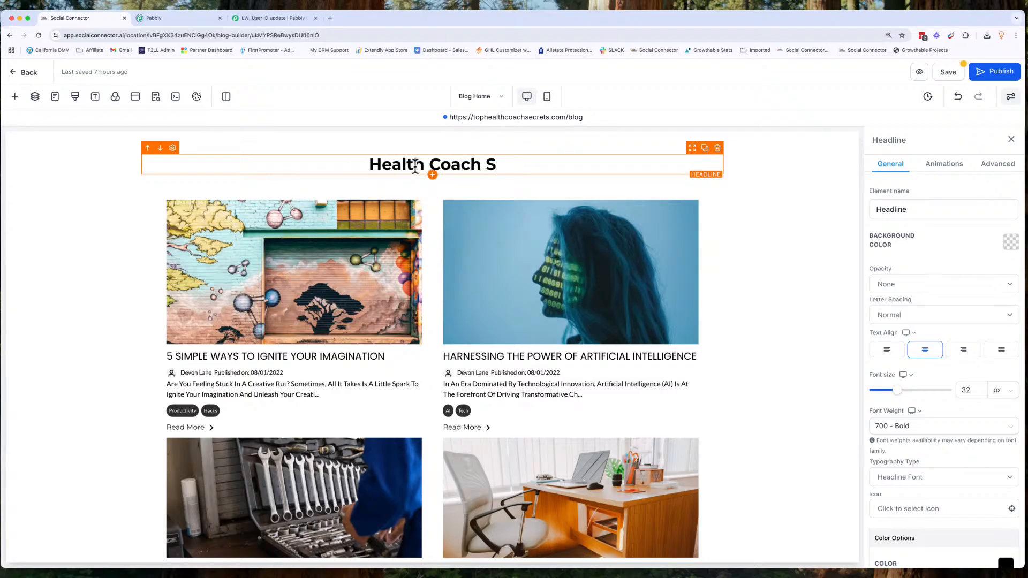
text(ecrets Blog)
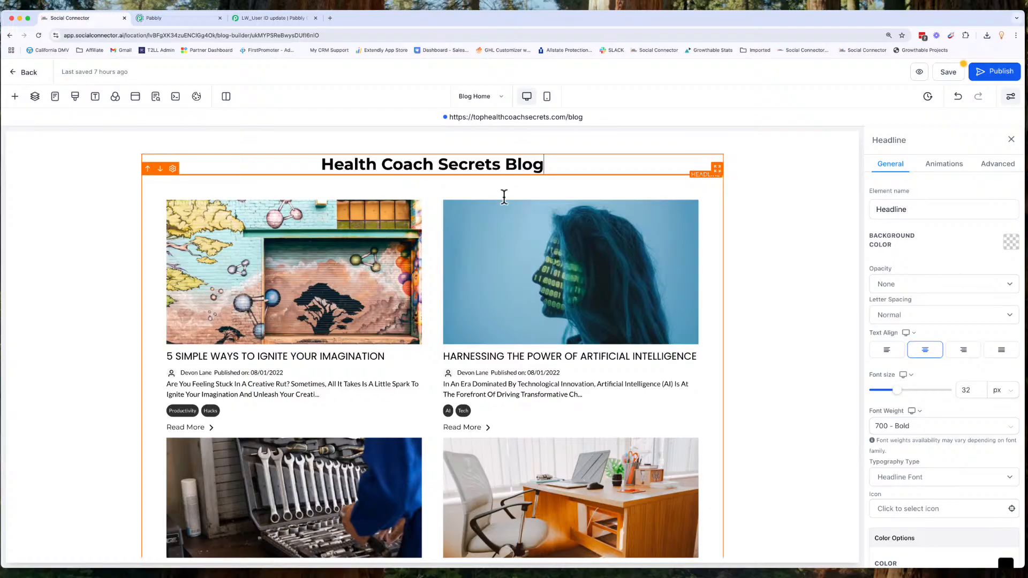
click(632, 182)
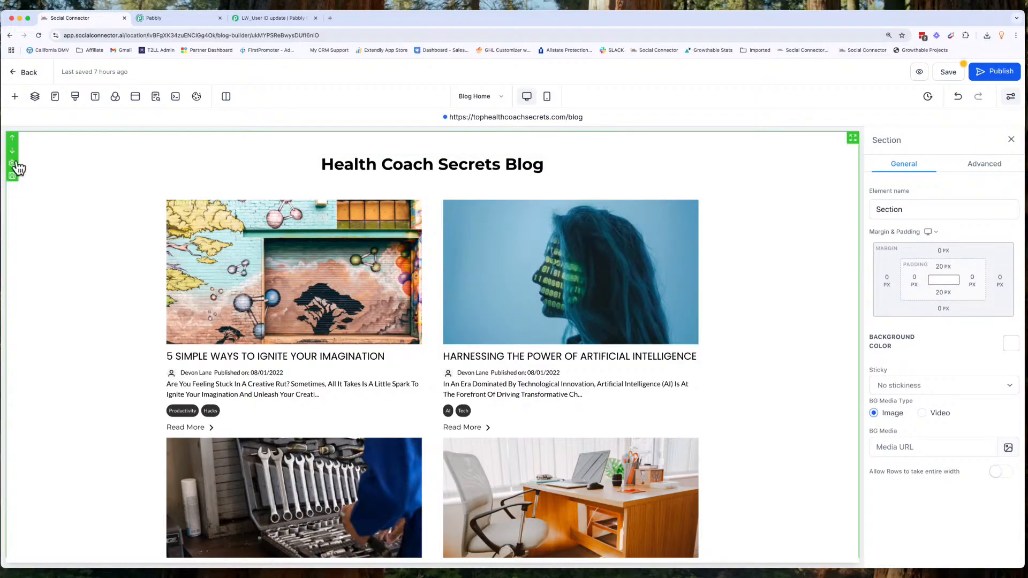
Add a Featured Post element between the headline and the blog posts grid, using the Image on left layout
click(429, 177)
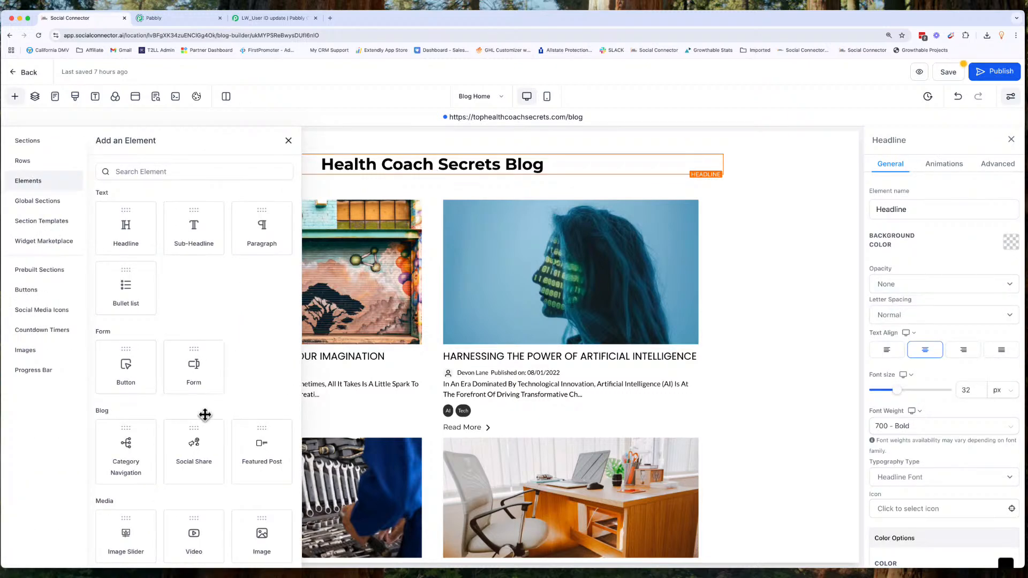
drag(261, 453, 407, 223)
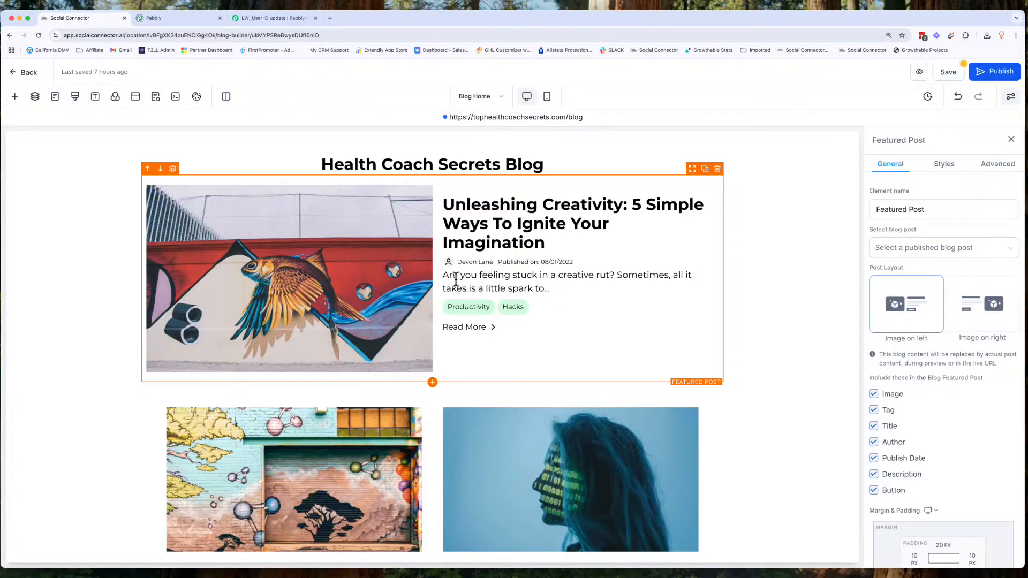
click(988, 315)
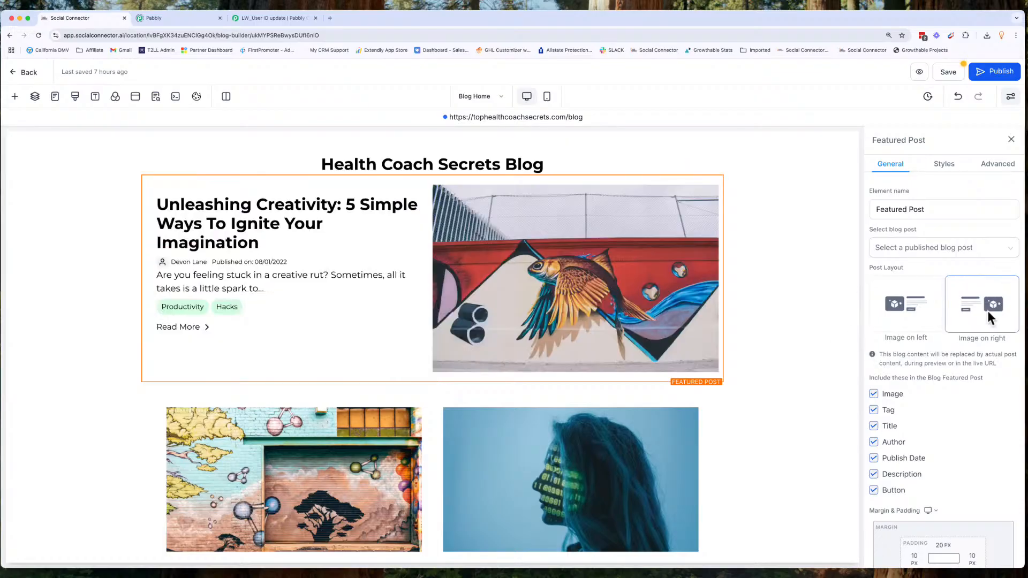
click(917, 311)
scroll(918, 408, down, 2)
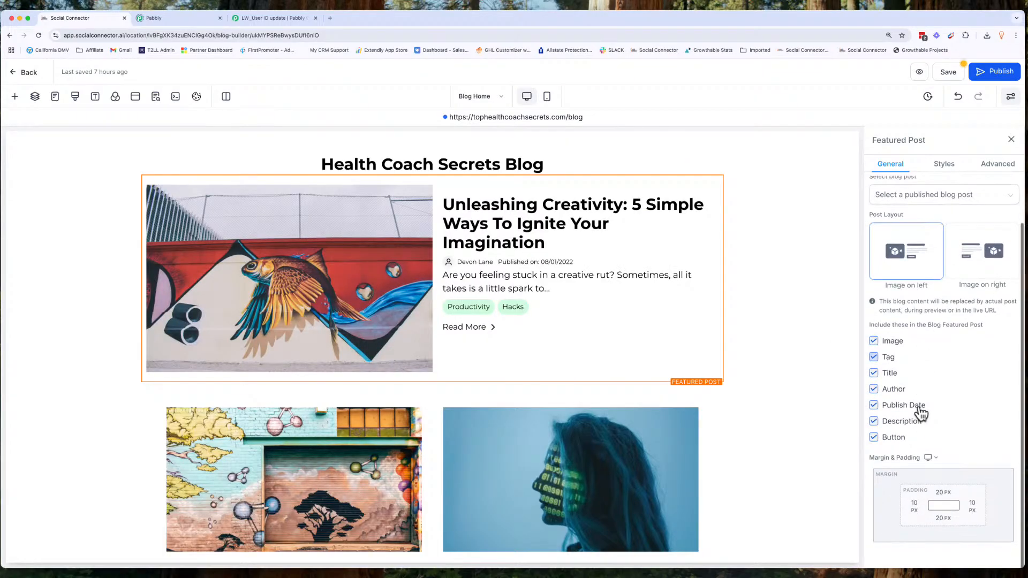
Select "How to Create A Blog Post" as the published post for the Featured Post element
scroll(919, 413, up, 2)
click(897, 247)
click(905, 271)
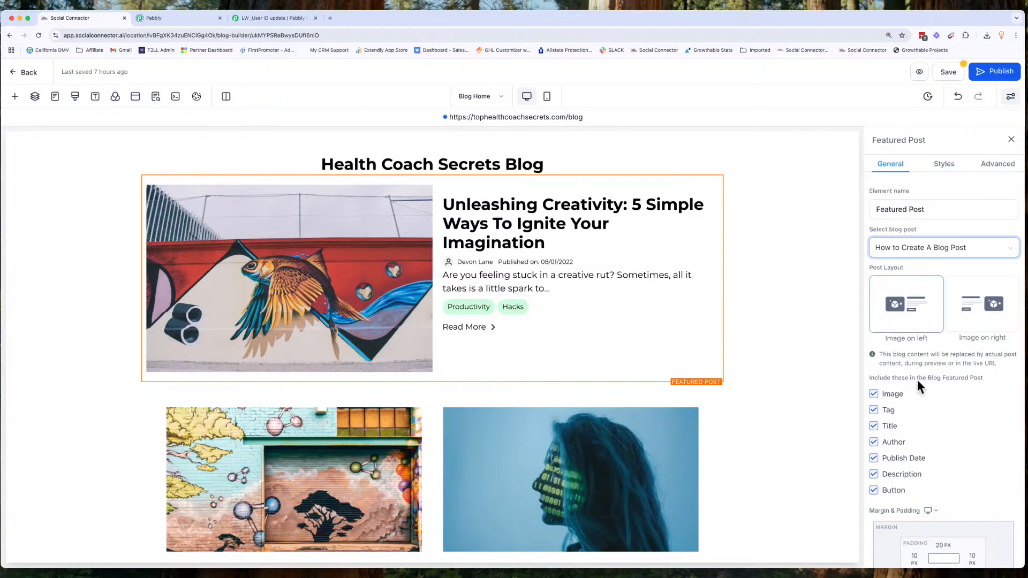
scroll(923, 370, down, 2)
scroll(920, 360, up, 2)
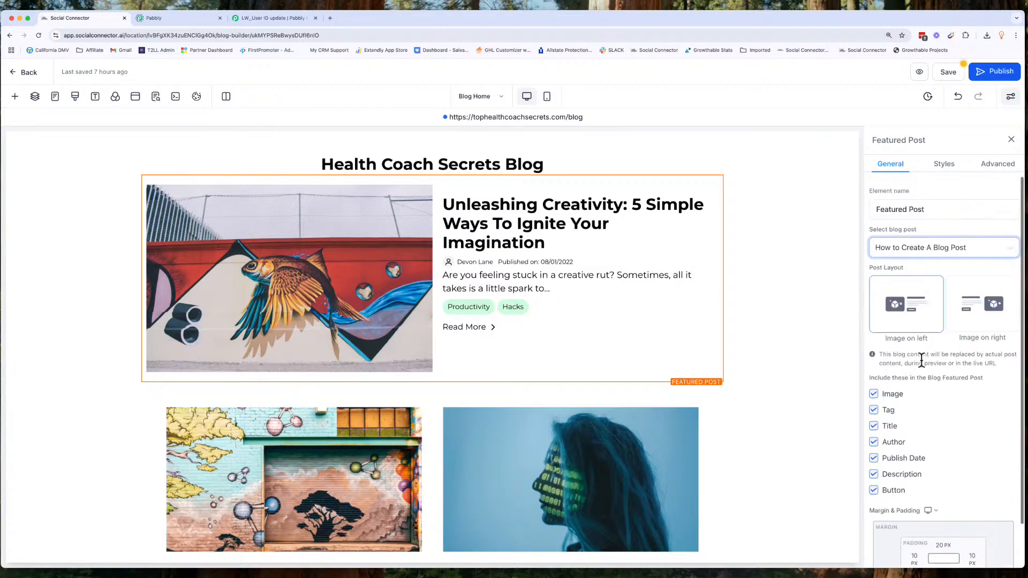
Review the Featured Post element's title and description styles, its general options and the rest of the Blog Home page
click(943, 164)
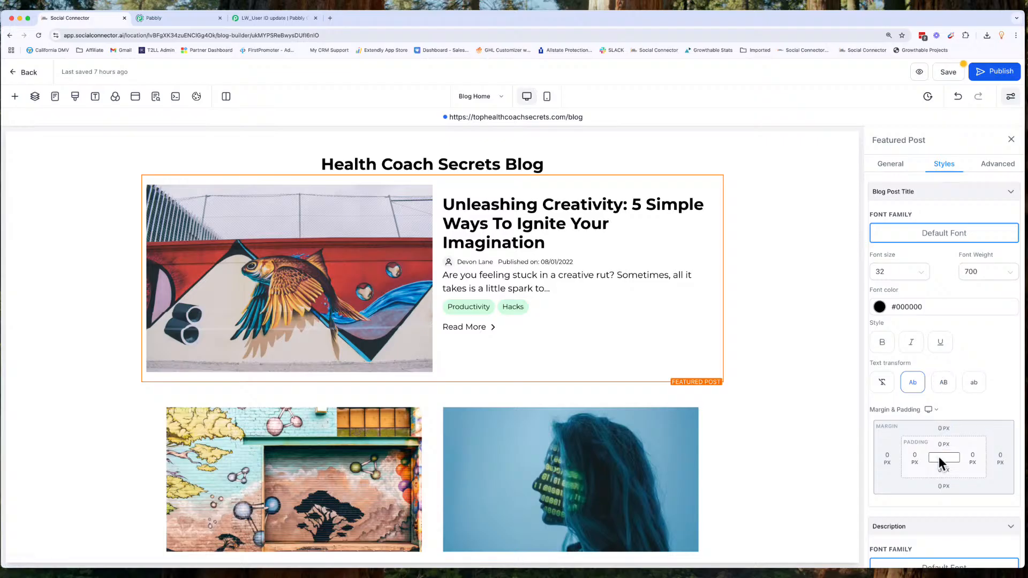
scroll(939, 456, down, 4)
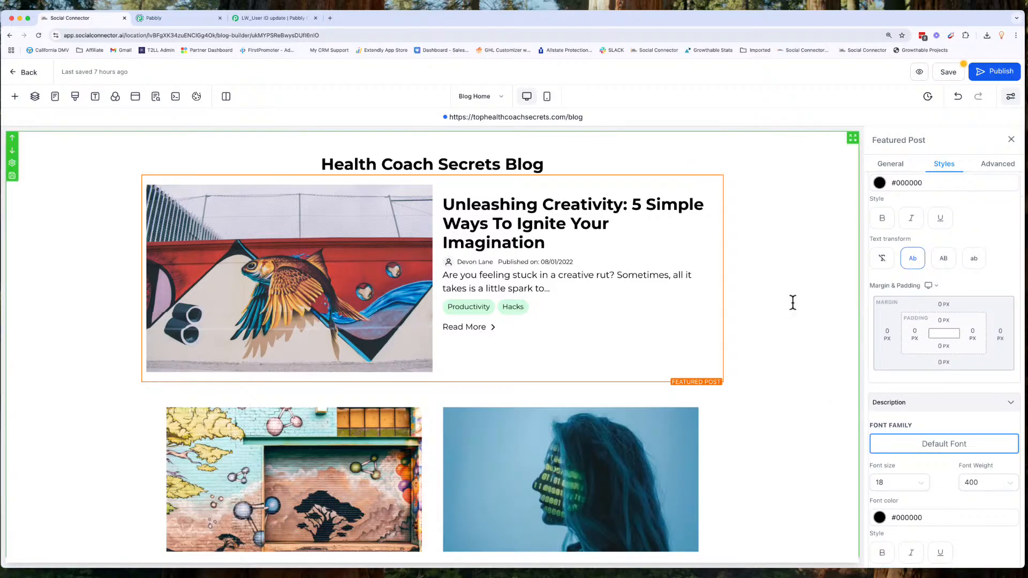
click(880, 163)
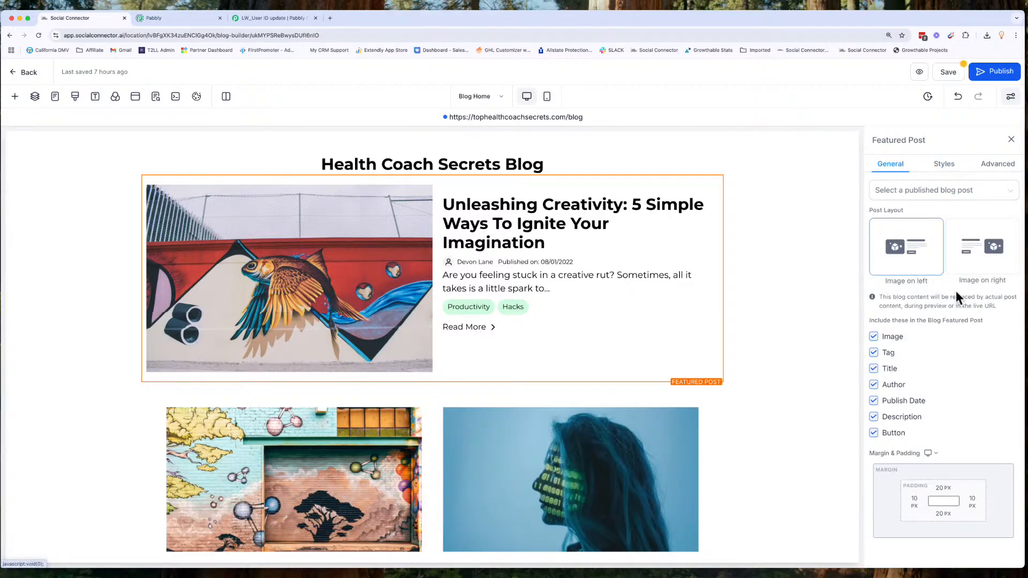
scroll(493, 479, down, 4)
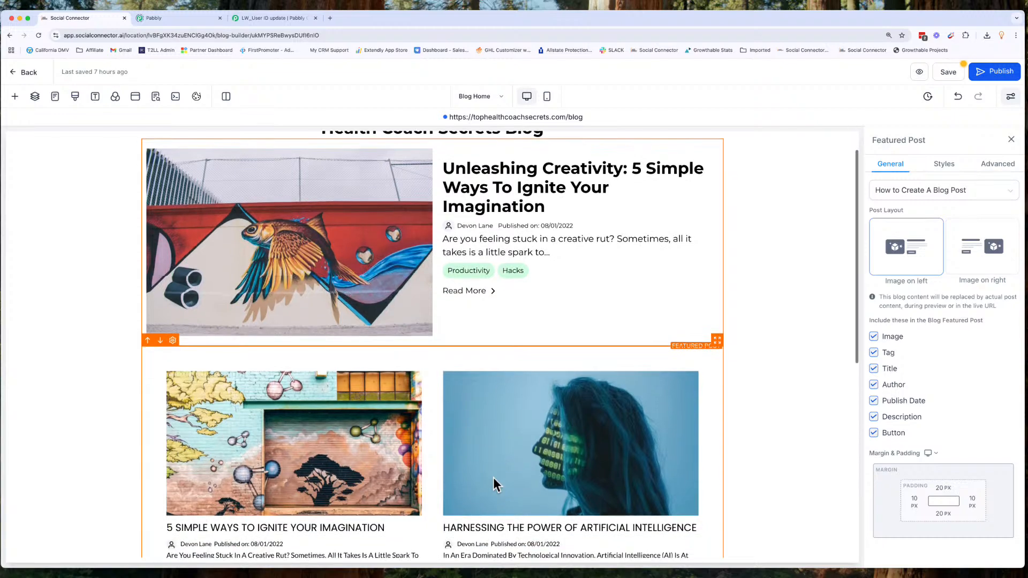
scroll(515, 391, down, 1)
scroll(516, 391, up, 5)
scroll(516, 392, down, 5)
scroll(515, 399, down, 4)
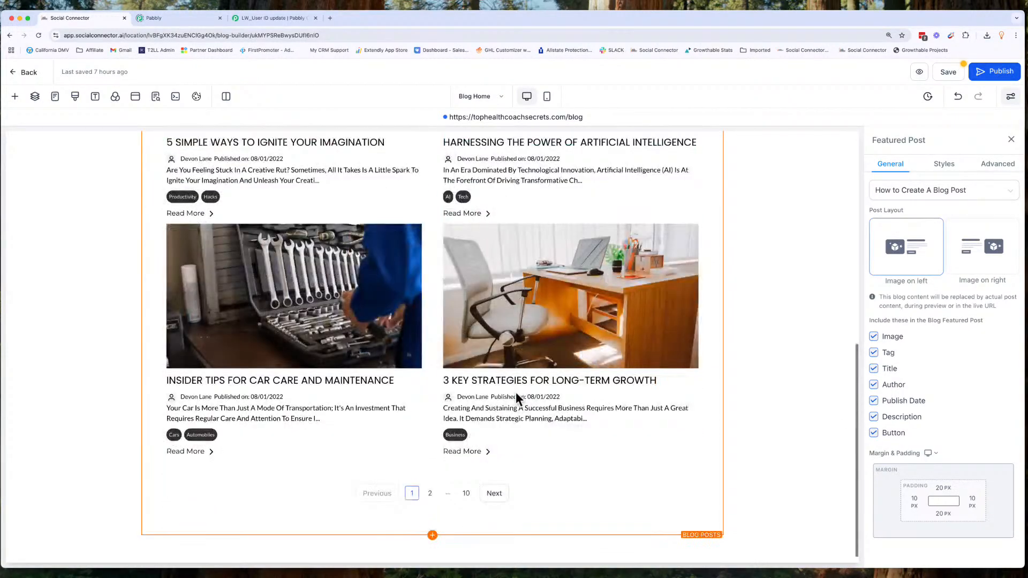
Try to place the first prebuilt About section, dark with a man's photo, below the blog posts grid
click(14, 100)
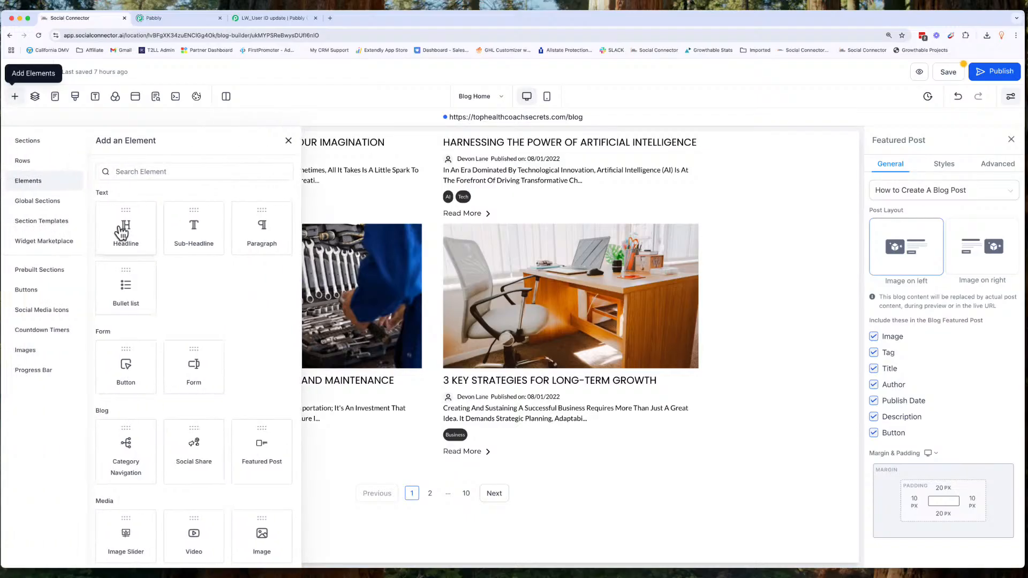
click(43, 272)
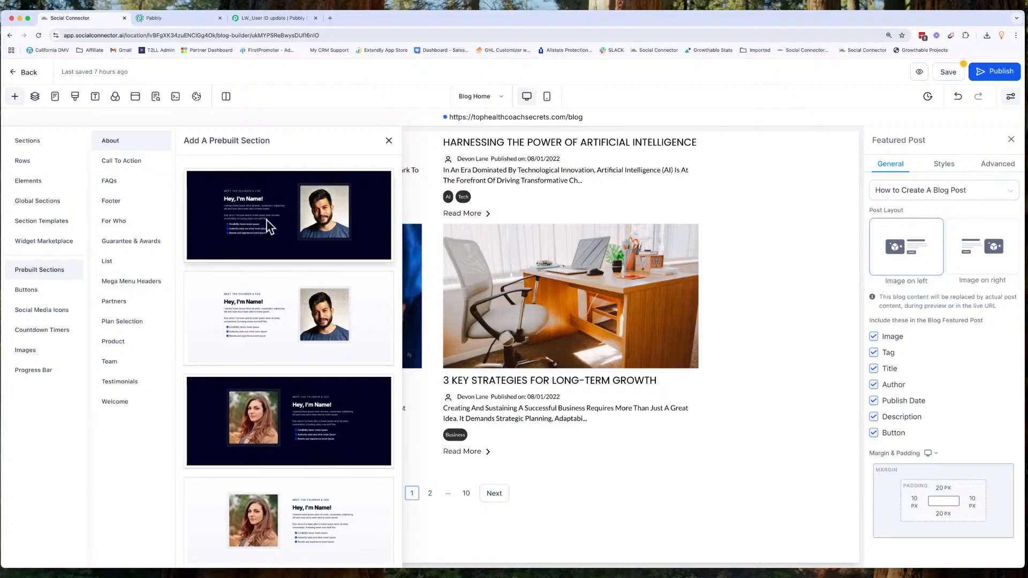
drag(257, 214, 562, 544)
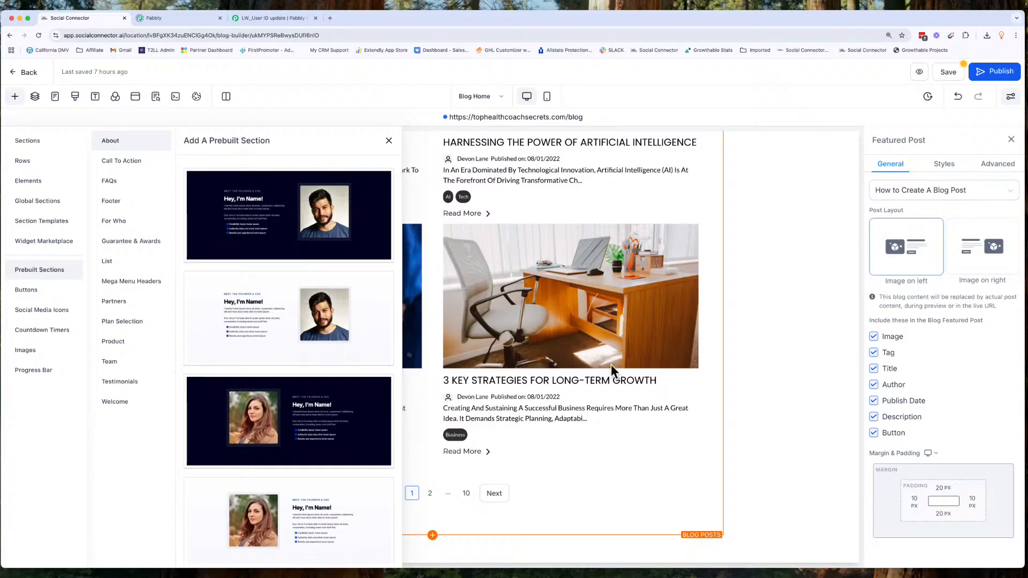
click(385, 141)
scroll(459, 273, up, 10)
scroll(459, 274, up, 3)
scroll(459, 274, down, 2)
scroll(460, 274, up, 2)
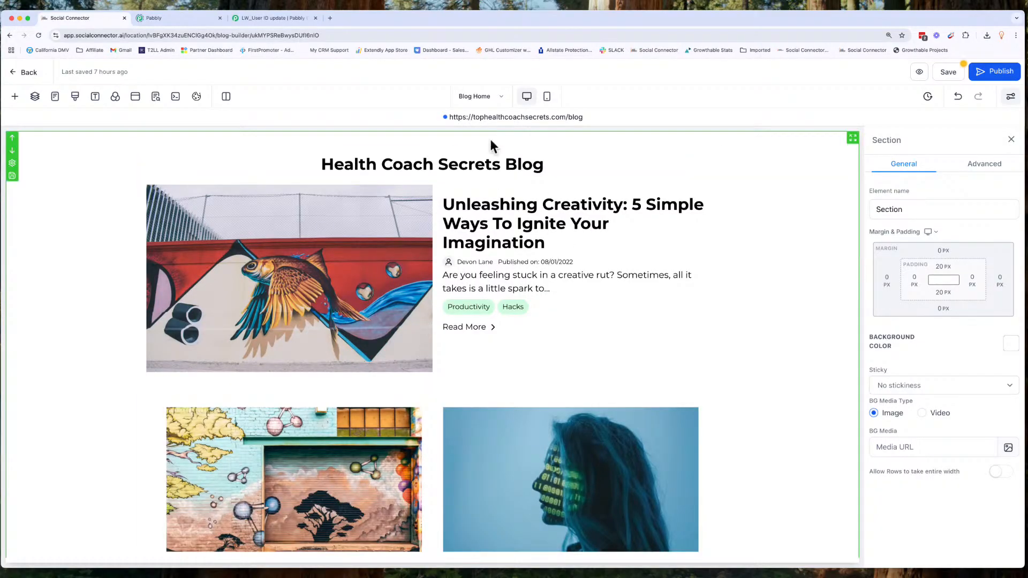
Save the Blog Home page and switch to the Blog Post page
click(498, 98)
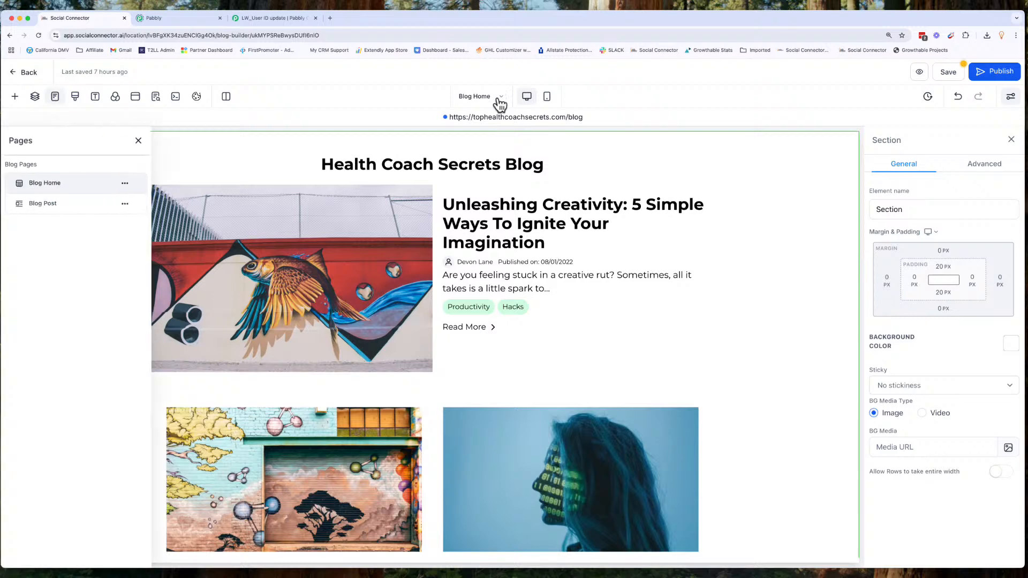
click(65, 204)
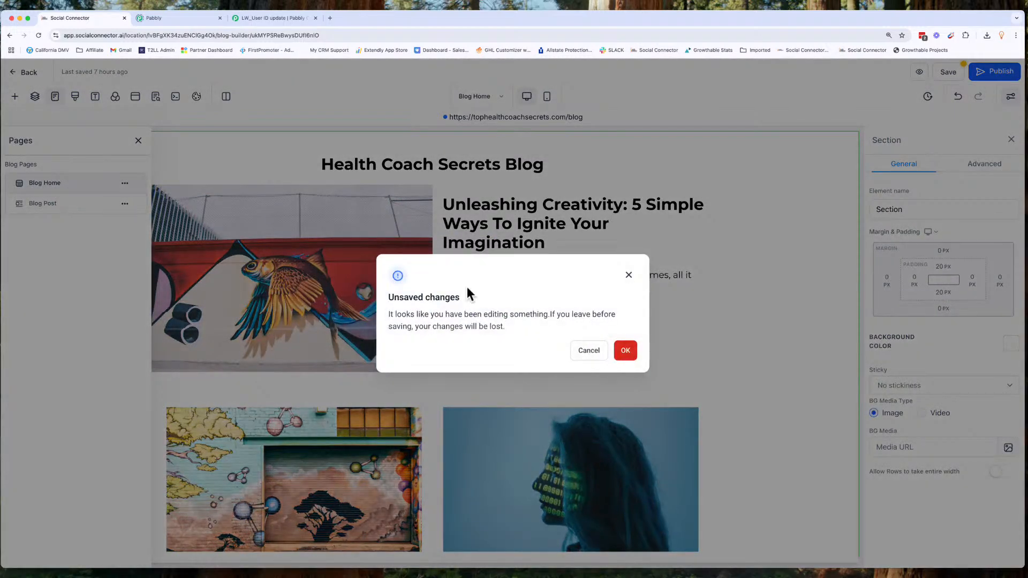
click(577, 353)
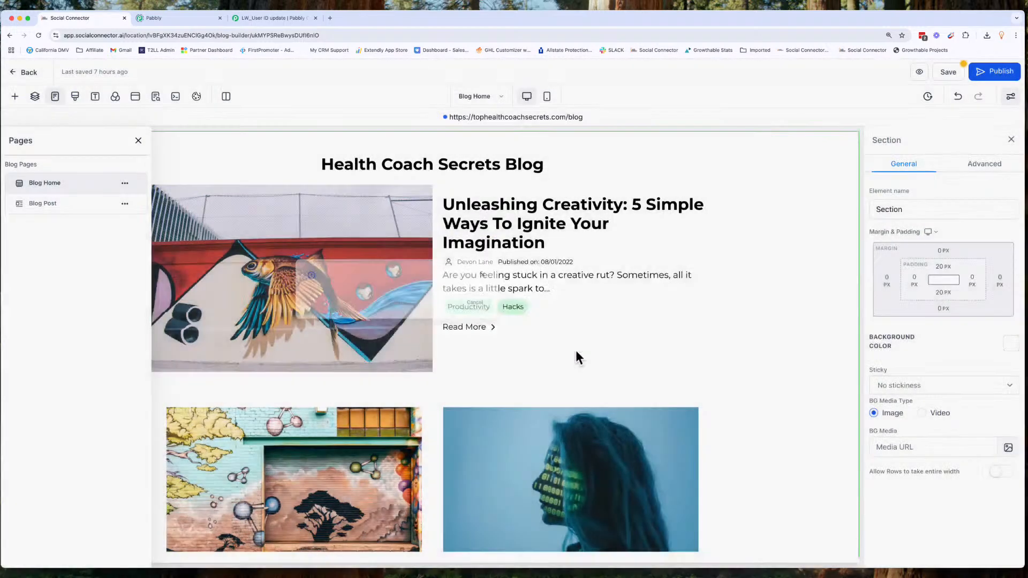
click(945, 73)
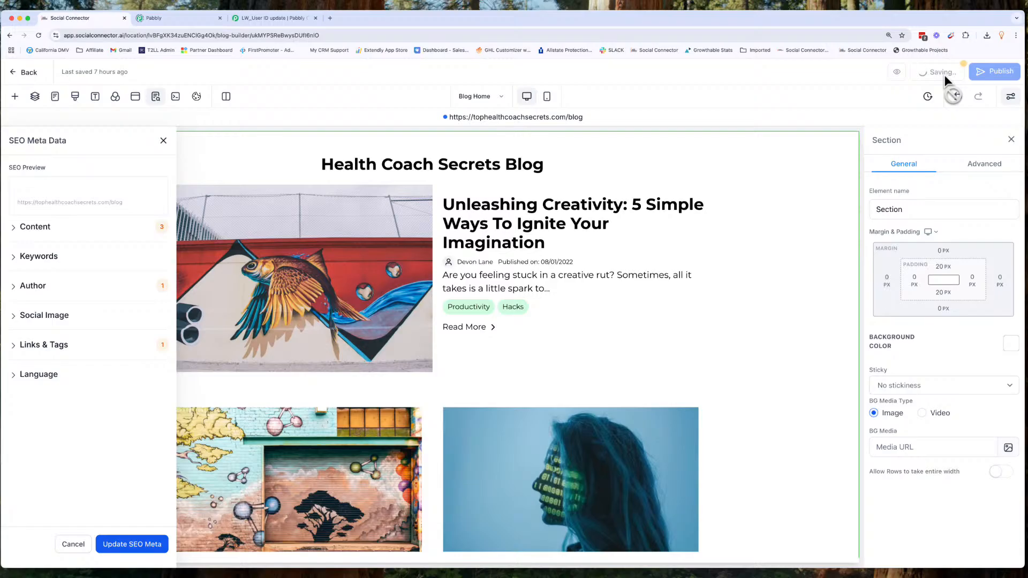
click(486, 98)
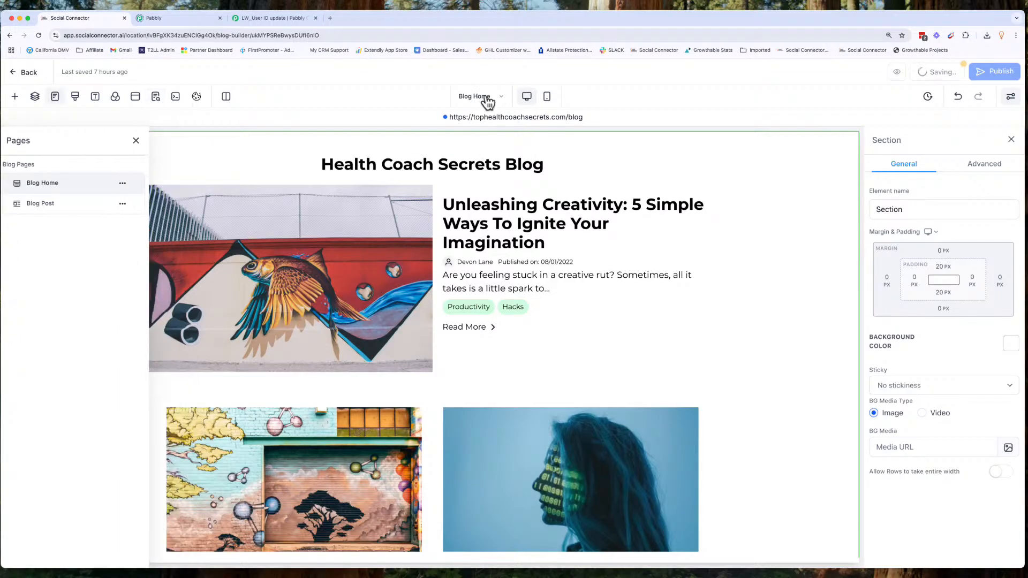
click(62, 204)
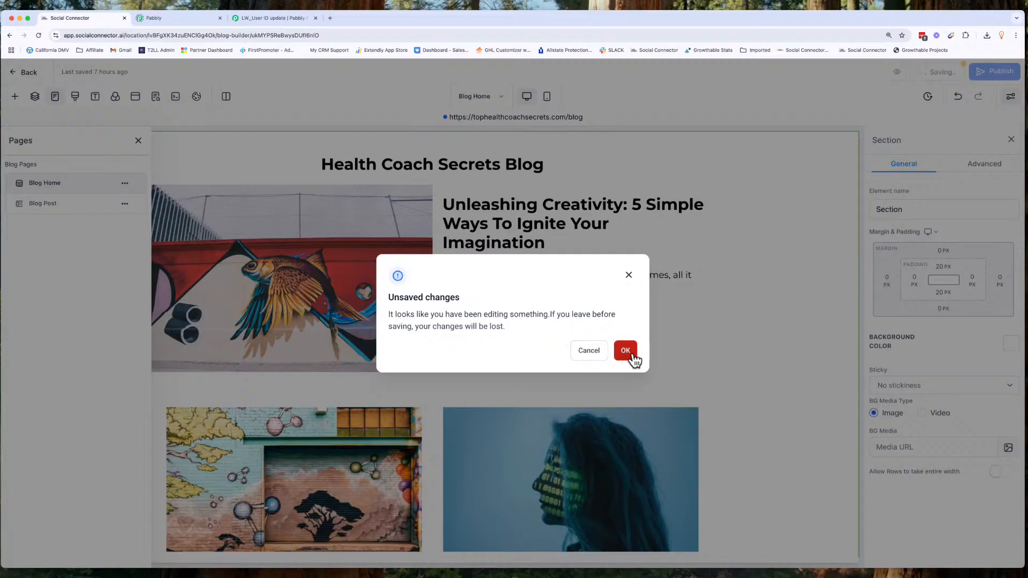
click(591, 353)
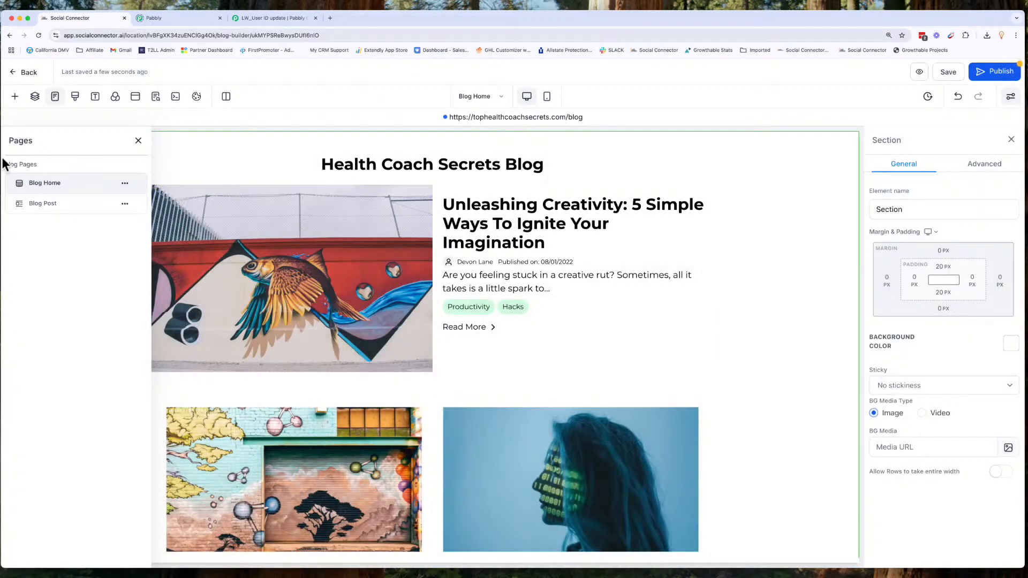
click(56, 205)
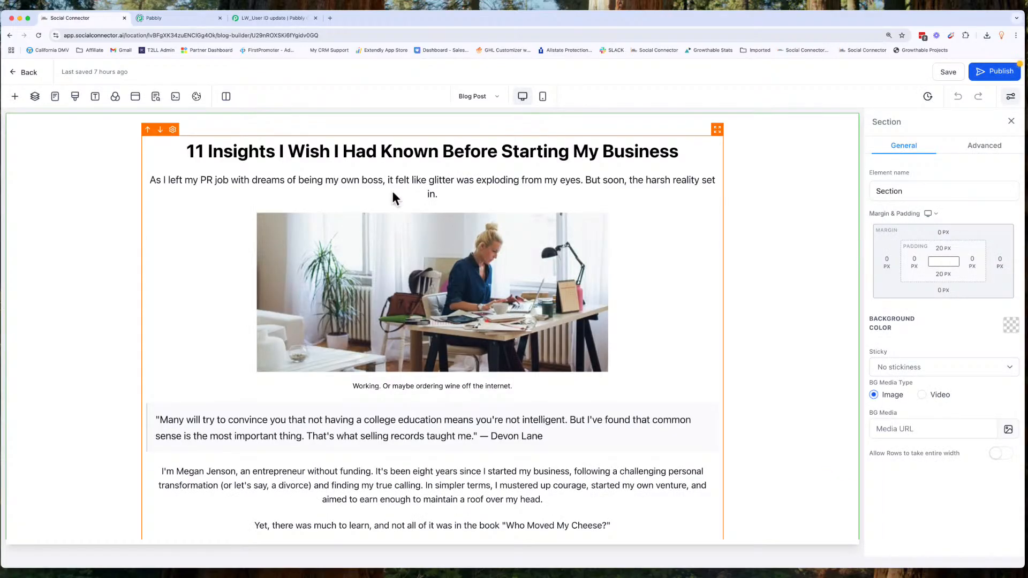
Examine the Blog Content element's author info options, the elements available to add and the Blog Post page down to the author box
click(373, 478)
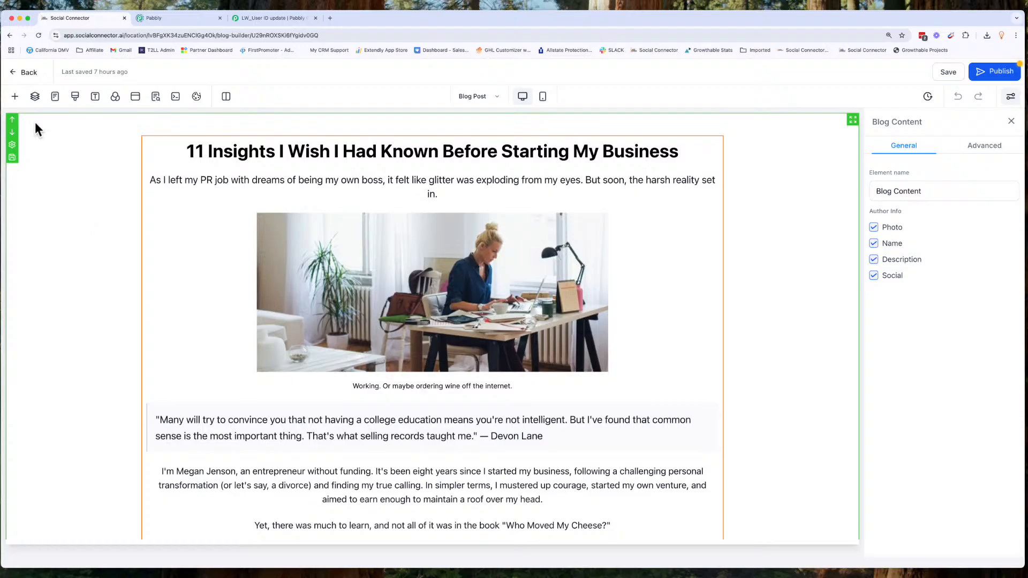
click(15, 96)
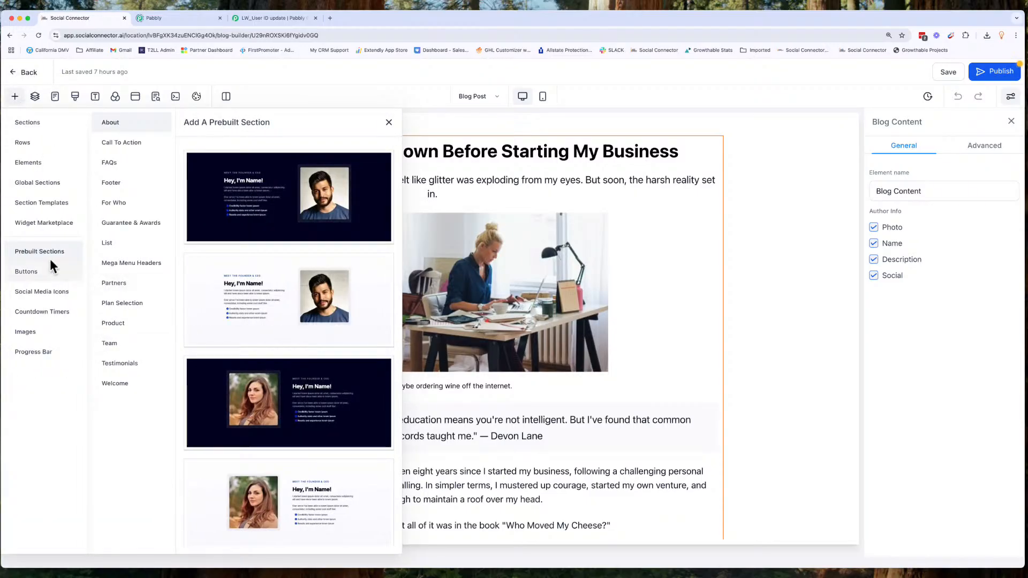
click(34, 163)
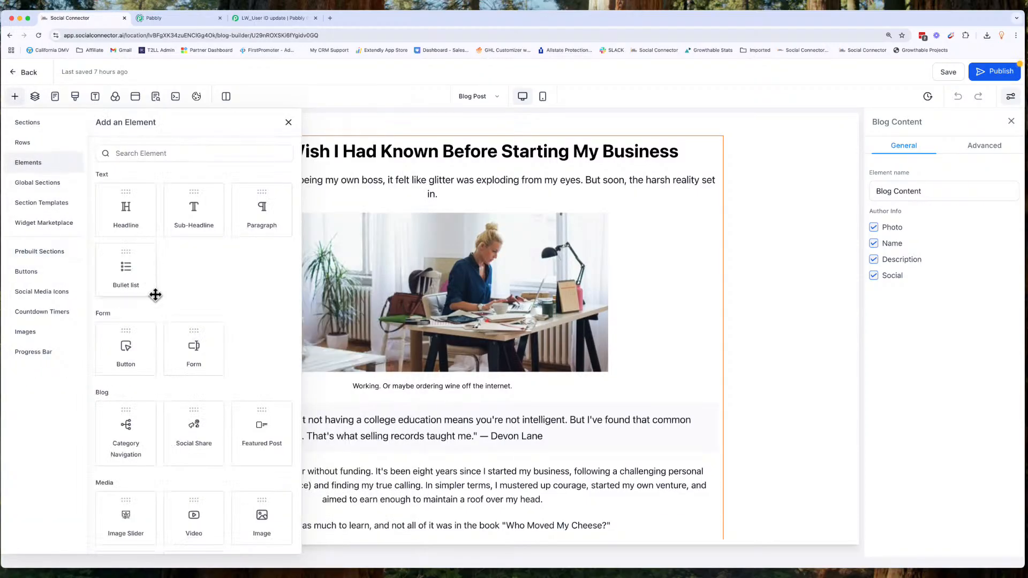
scroll(165, 364, down, 1)
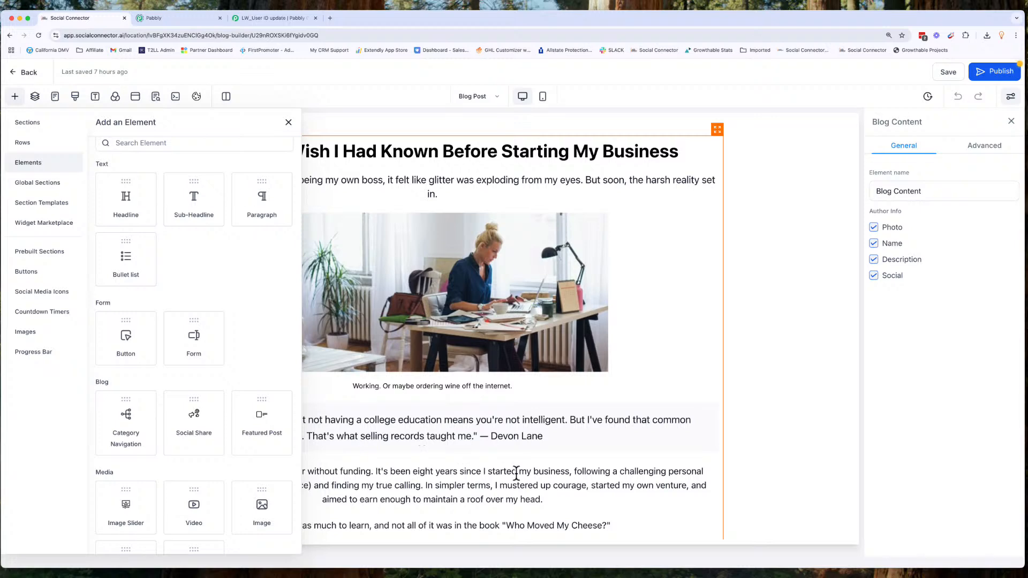
scroll(592, 448, down, 3)
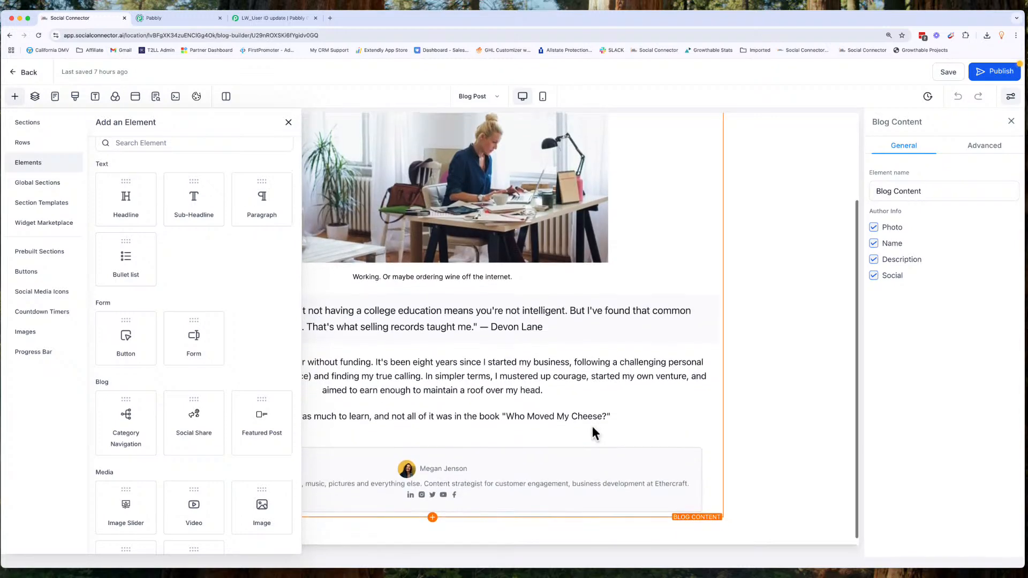
scroll(710, 416, up, 3)
click(734, 372)
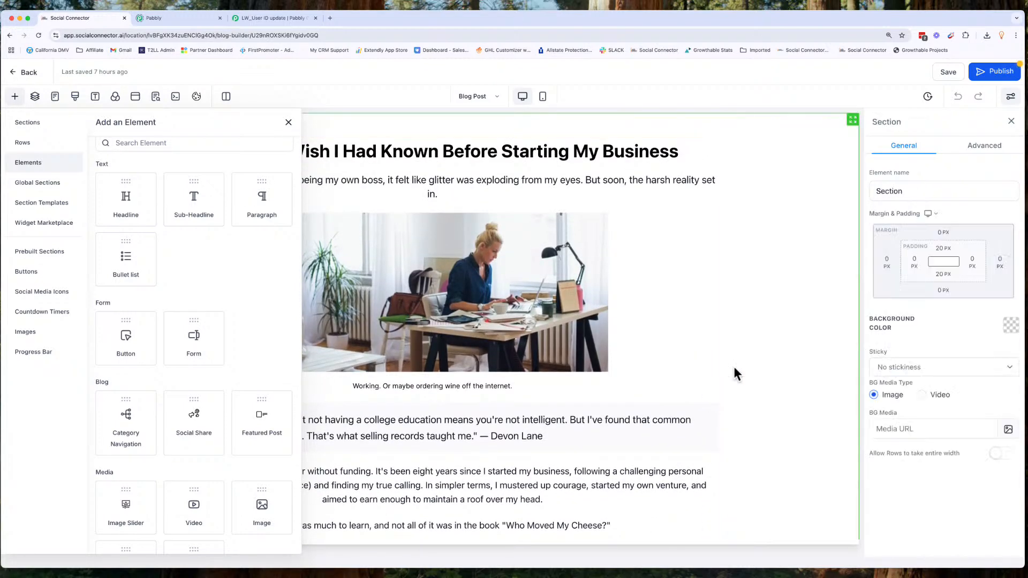
click(288, 123)
scroll(471, 304, down, 3)
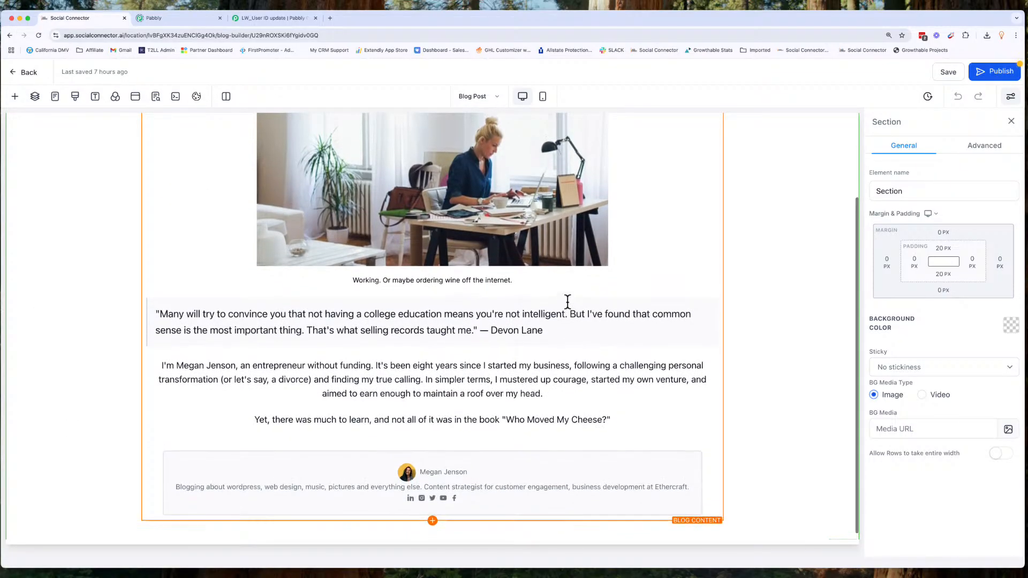
Add a Social Share element directly below the Blog Content element's author box
scroll(569, 299, up, 3)
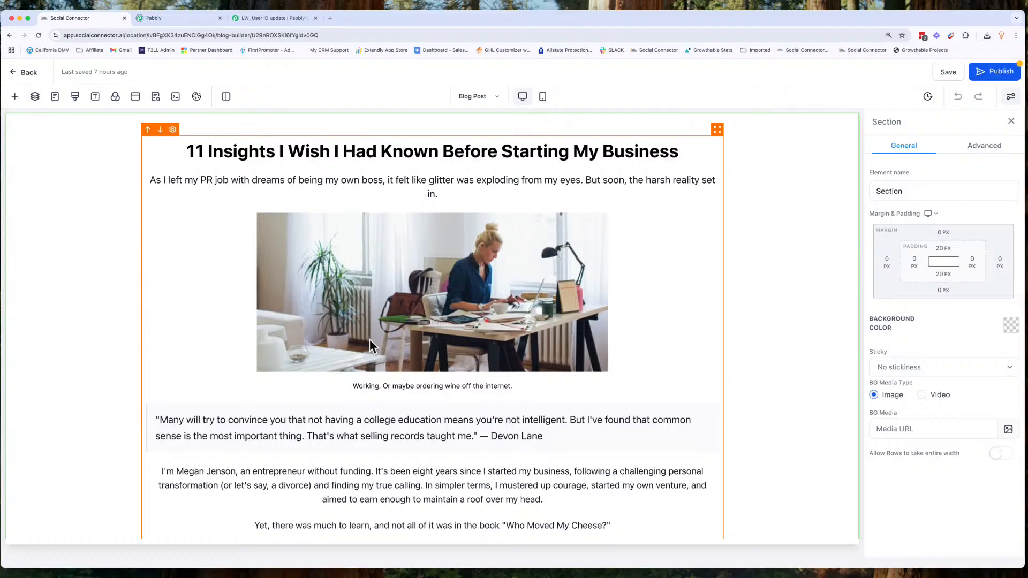
scroll(370, 339, down, 3)
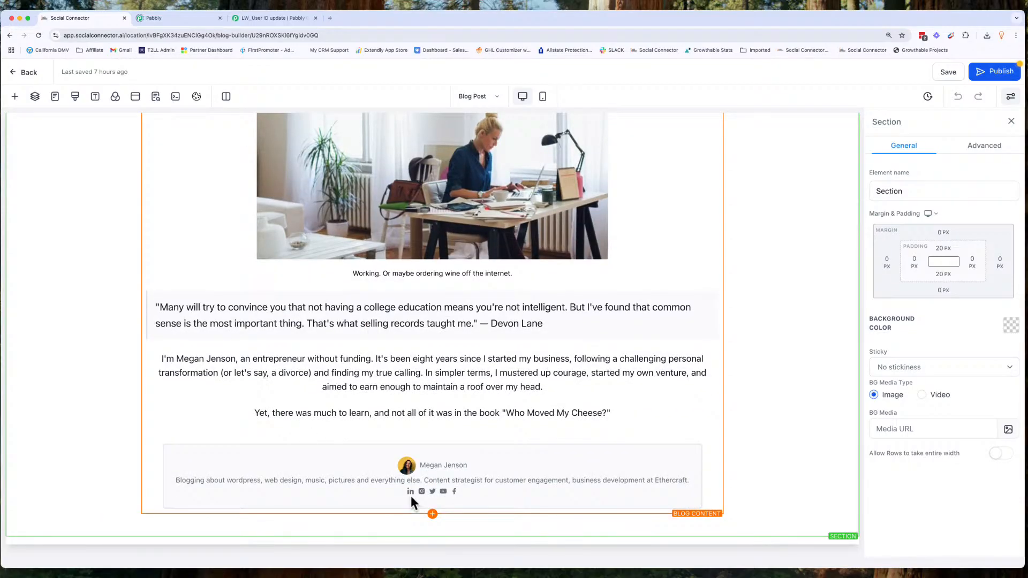
click(431, 514)
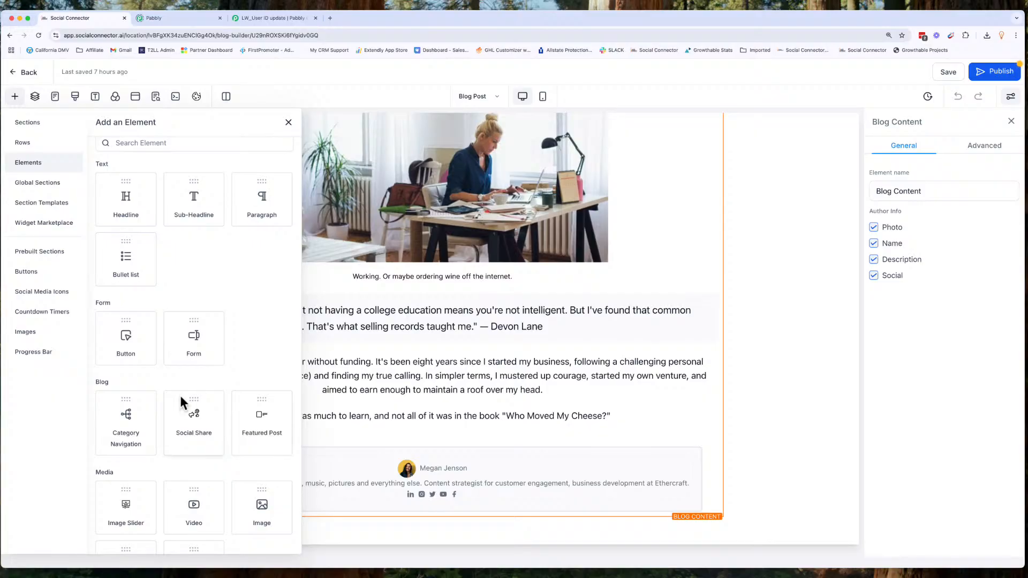
drag(190, 412, 466, 513)
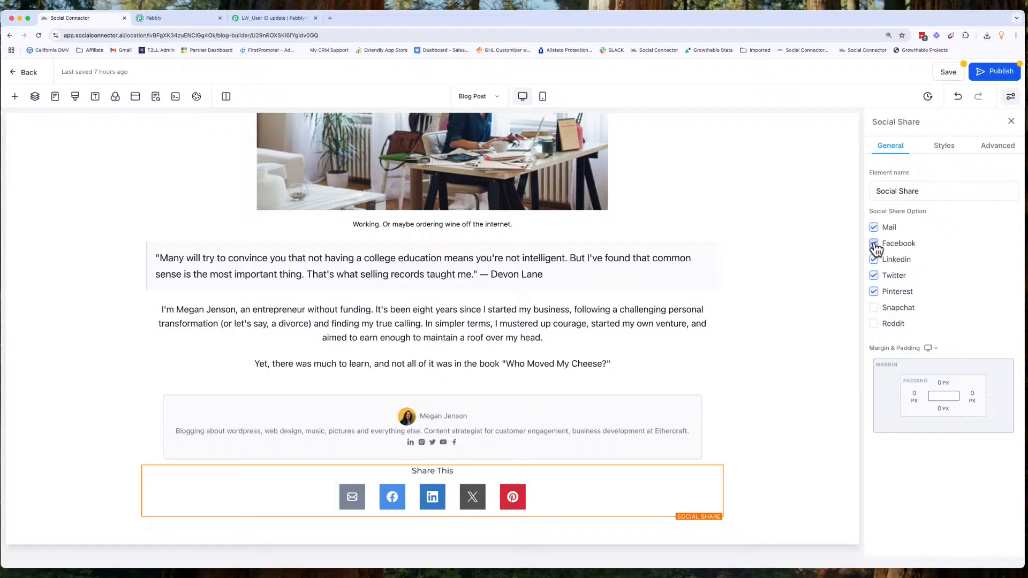
Turn off Twitter in the Social Share element and give its icons the coloured rounded-square style
click(874, 276)
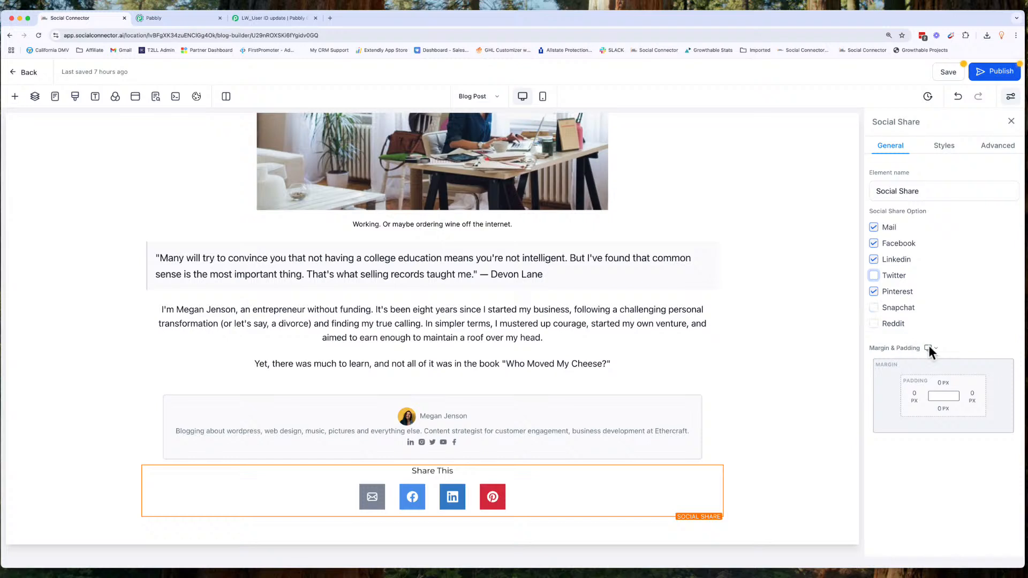
click(944, 146)
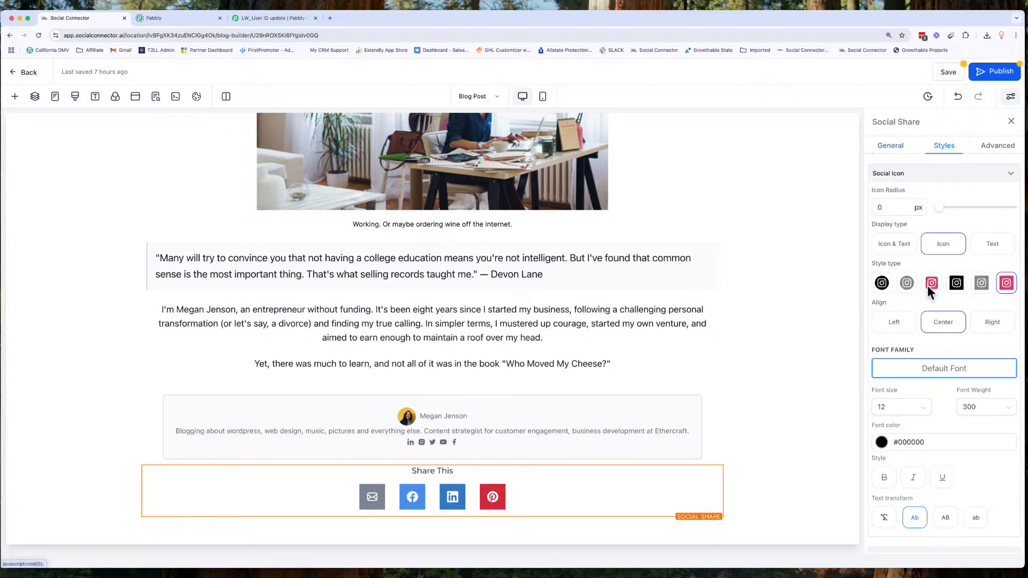
click(930, 283)
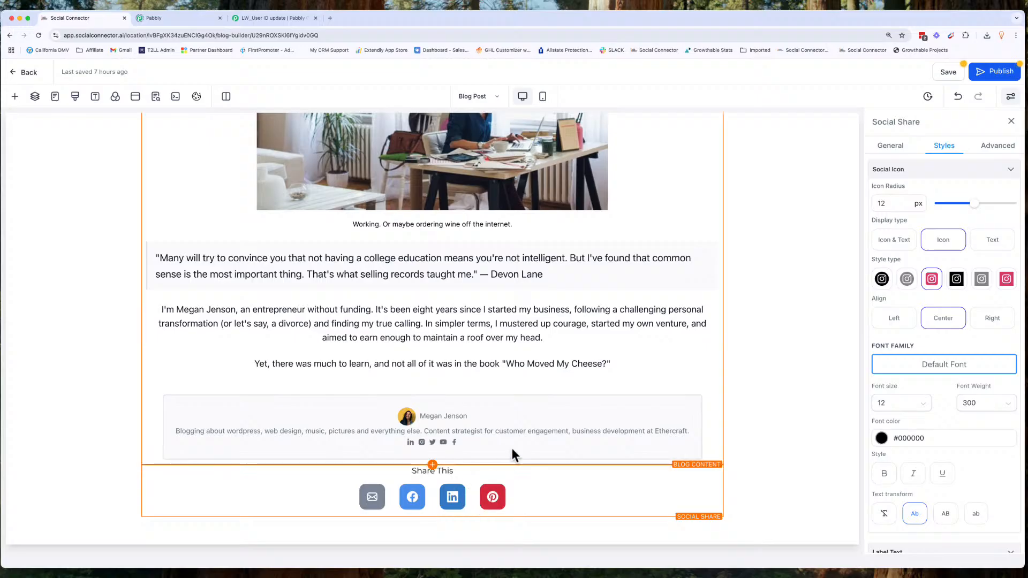
Review the Blog Post page and the Social Share element's remaining styles, especially the Highlighted Share description and preview
scroll(489, 306, up, 3)
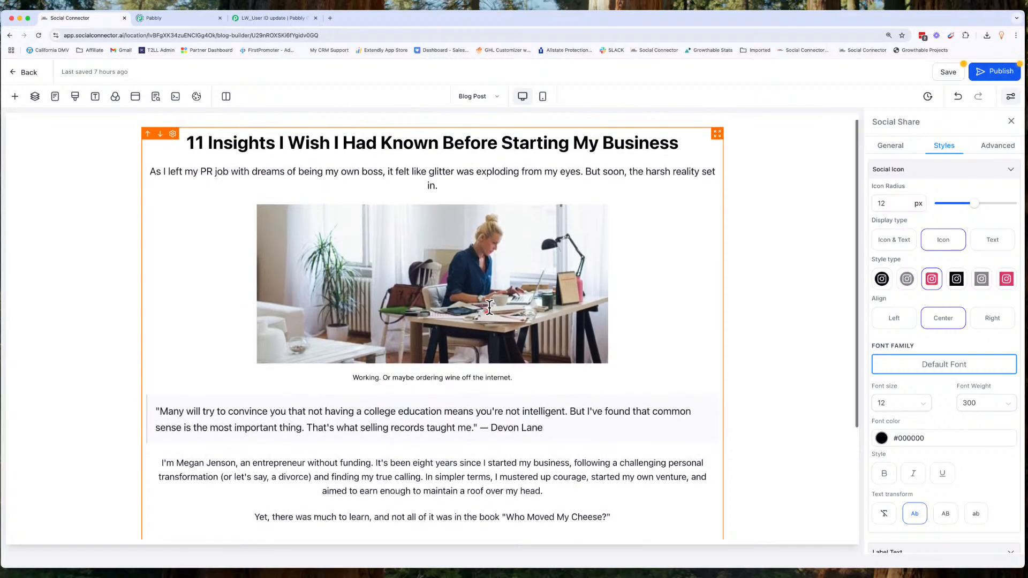
scroll(489, 306, down, 2)
scroll(488, 306, up, 3)
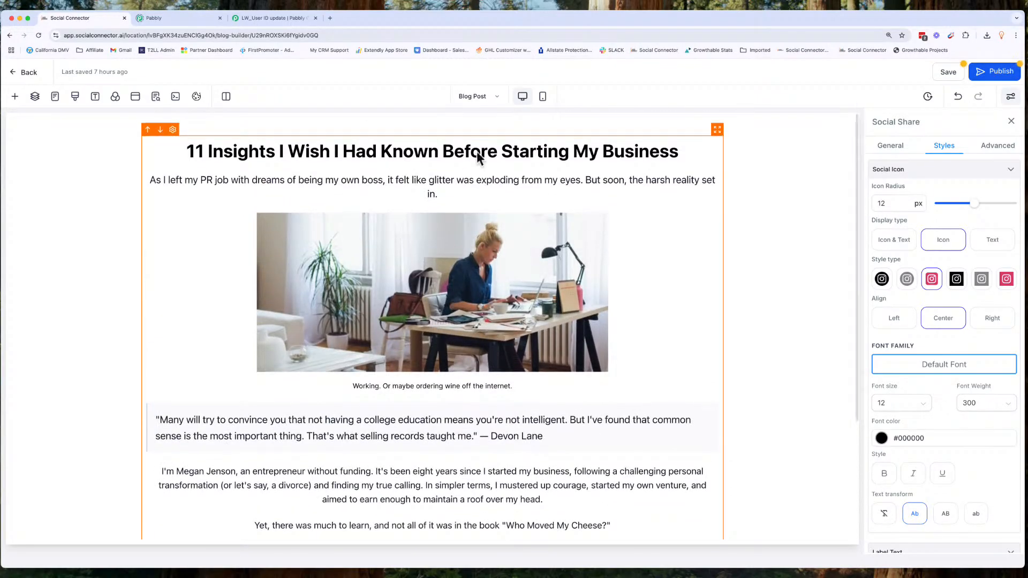
scroll(470, 295, down, 1)
scroll(469, 294, down, 3)
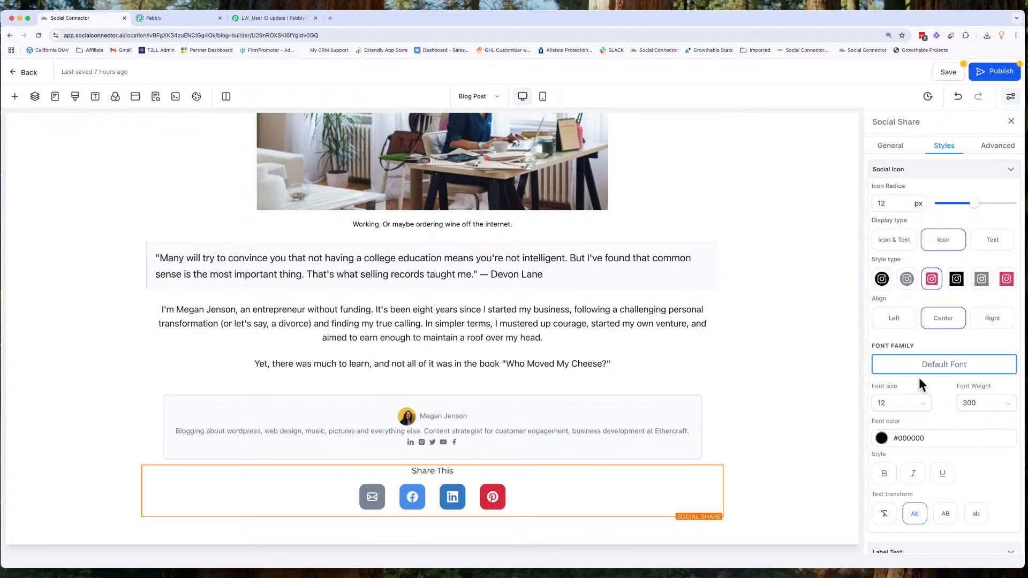
scroll(919, 378, down, 5)
scroll(919, 377, down, 1)
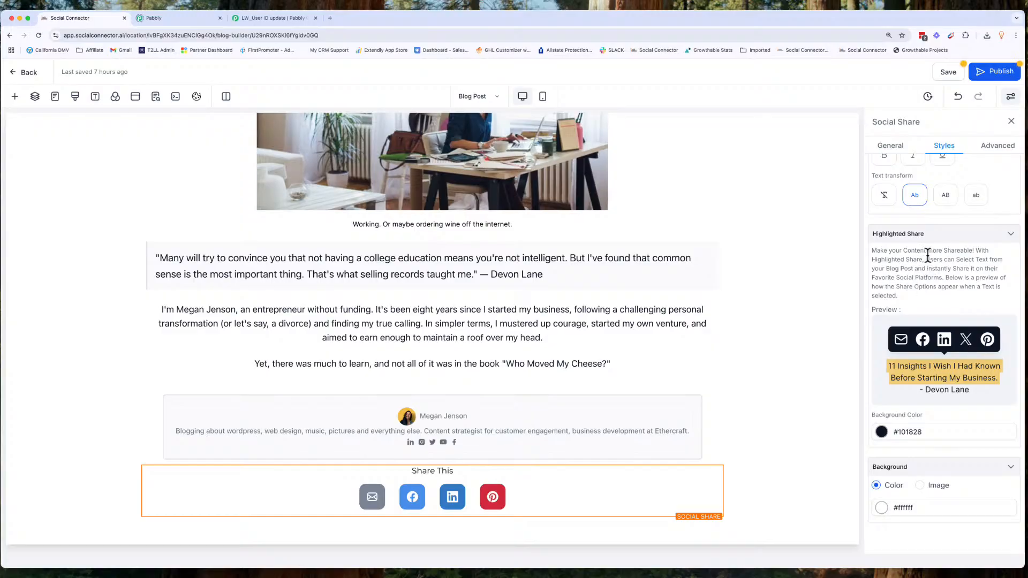
drag(926, 260, 997, 268)
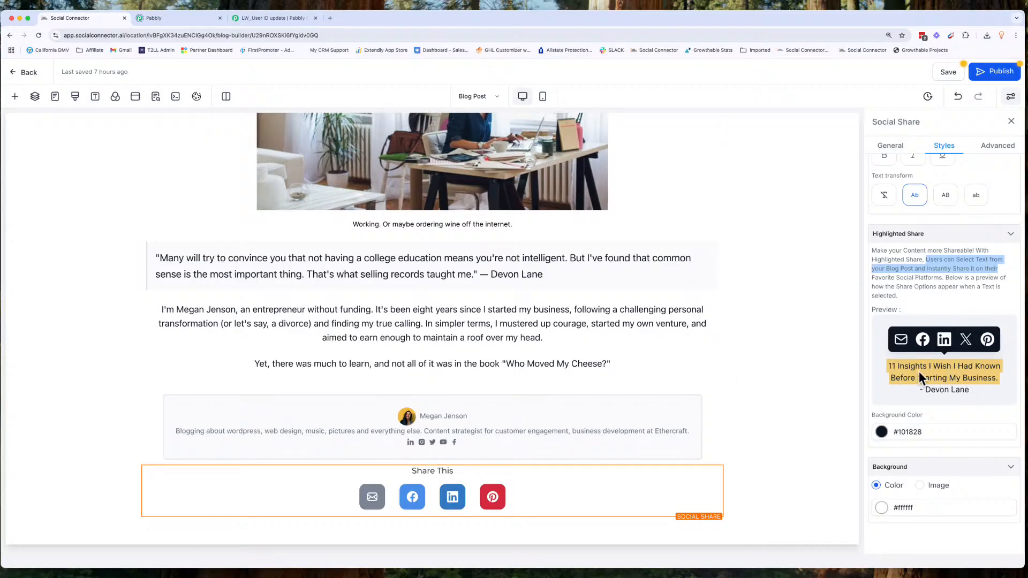
click(468, 472)
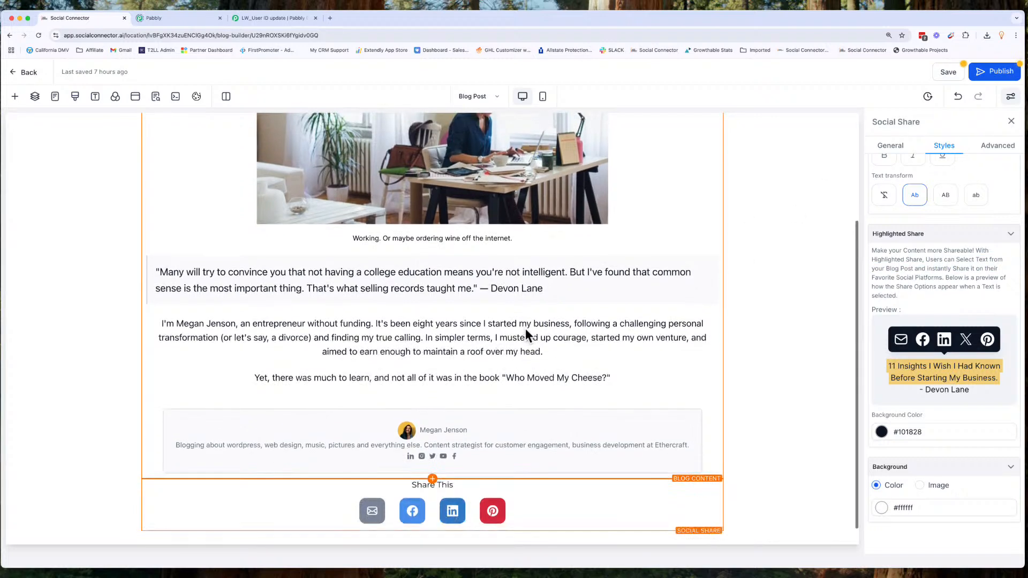
Save the Blog Post page
click(951, 75)
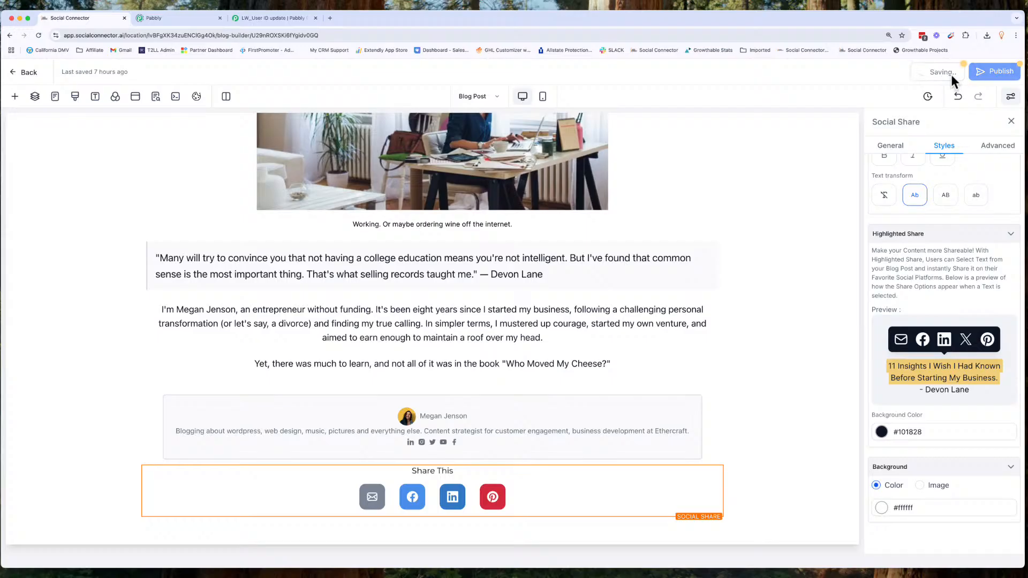
scroll(504, 372, up, 2)
scroll(506, 380, down, 2)
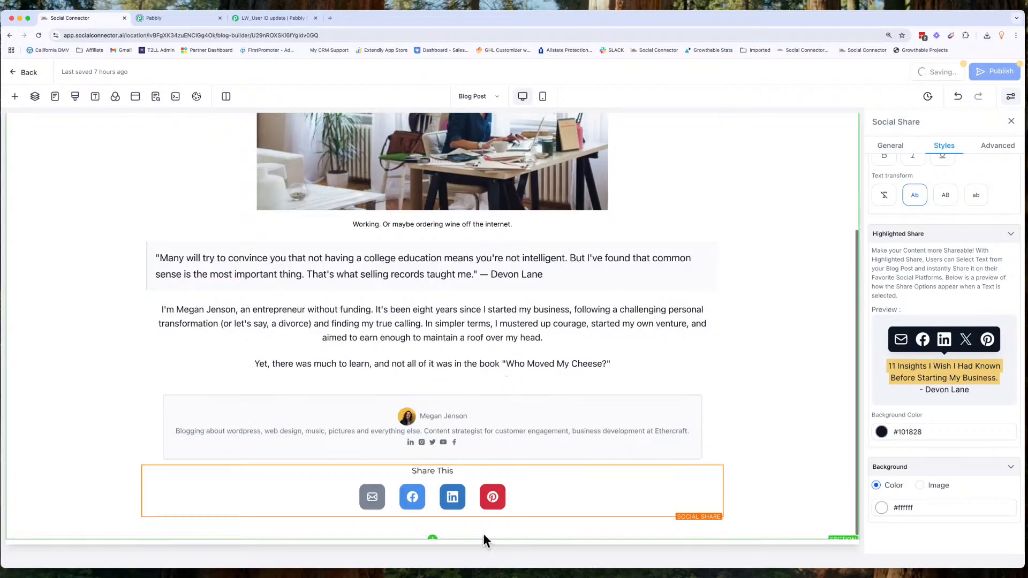
Add the prebuilt light-blue mega menu header section above the blog post title
scroll(523, 494, up, 5)
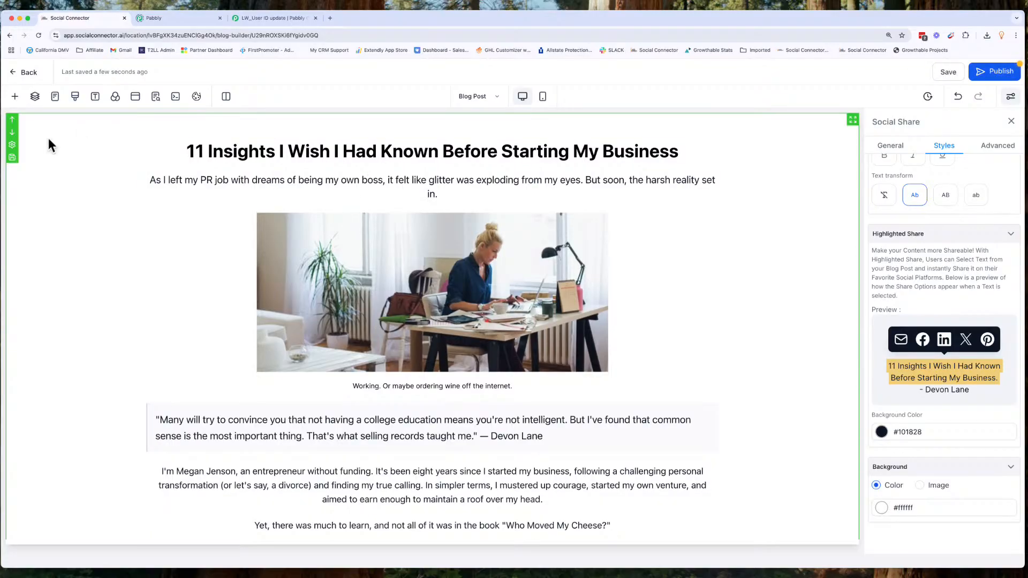
click(14, 97)
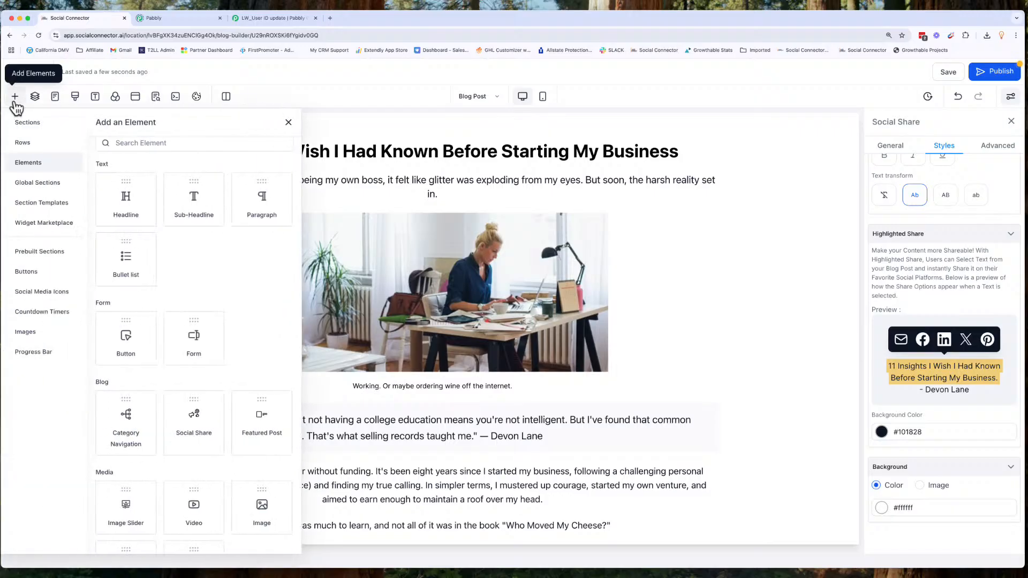
click(48, 250)
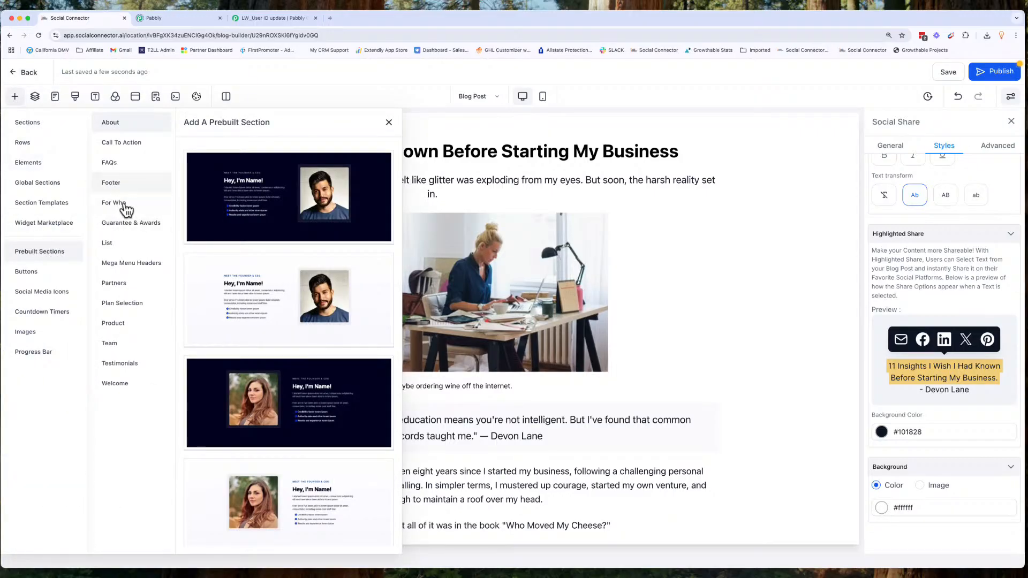
click(124, 260)
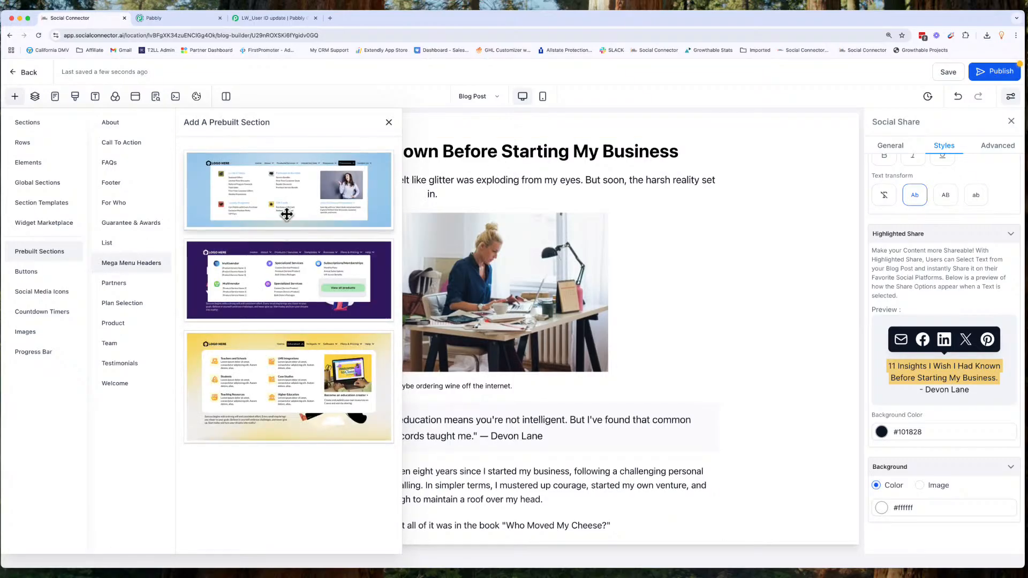
drag(291, 191, 388, 125)
click(389, 124)
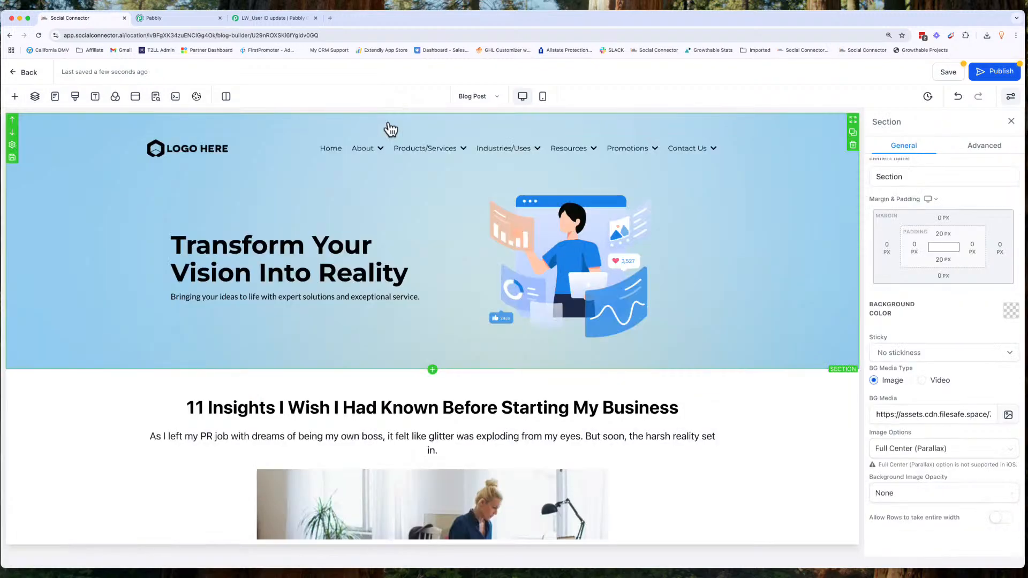
Delete the header's illustration, its empty column and the "Transform Your Vision Into Reality" row, keeping only the navigation menu
scroll(789, 301, down, 1)
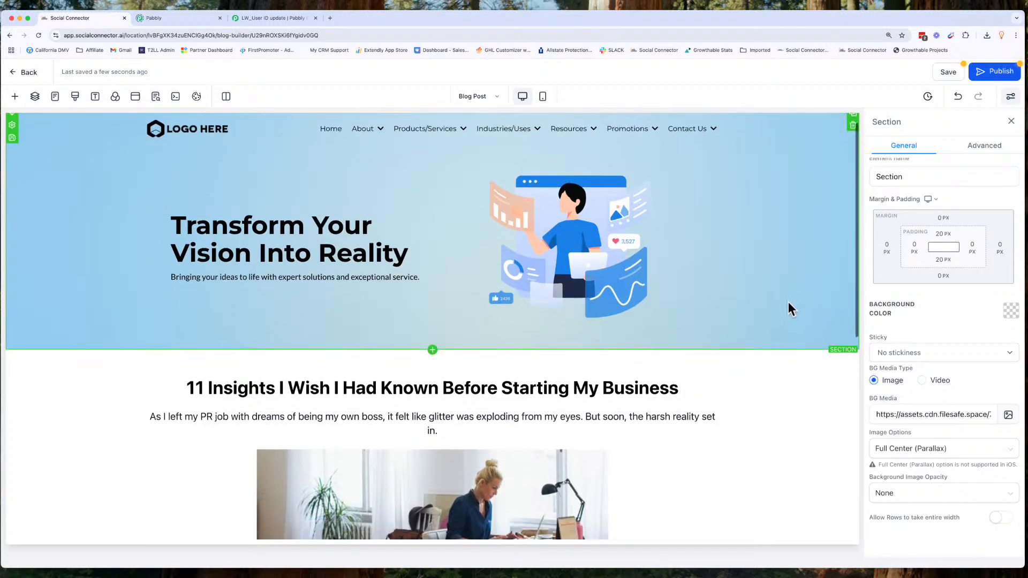
click(686, 160)
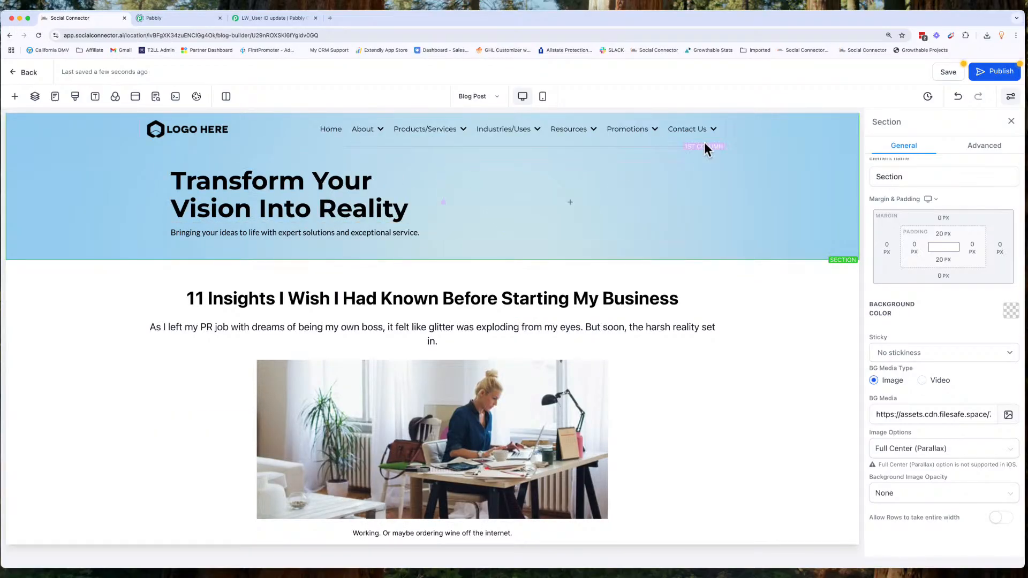
click(691, 160)
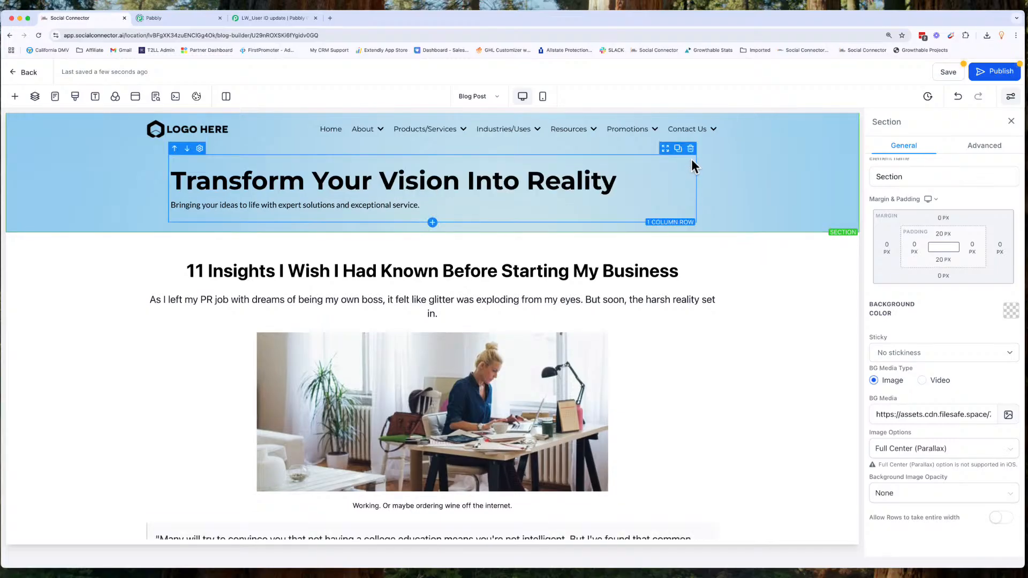
click(692, 151)
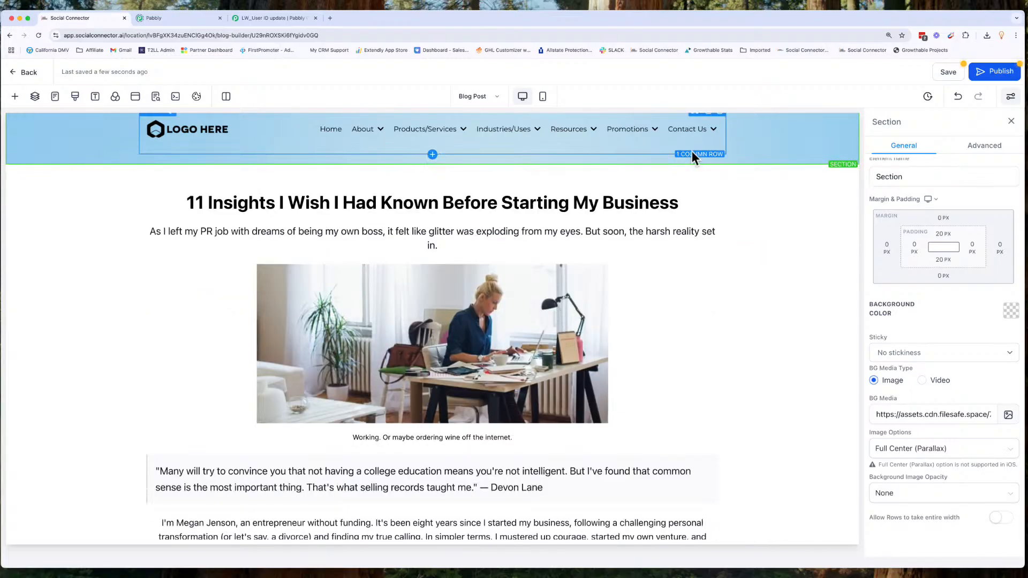
Inspect the Products/Services mega menu and its Core Offerings sub-headline in editing mode, then finish editing
click(454, 137)
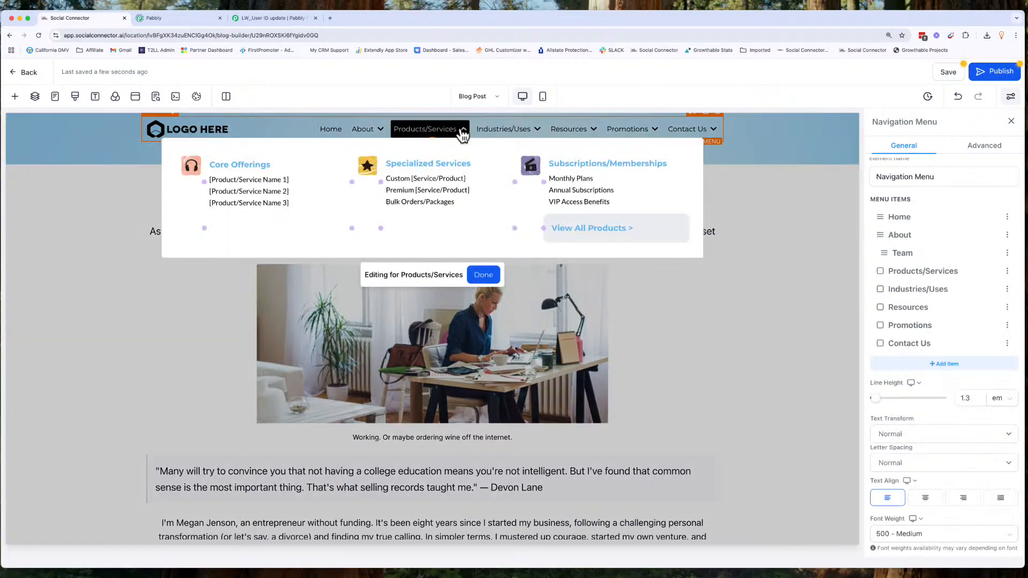
click(256, 165)
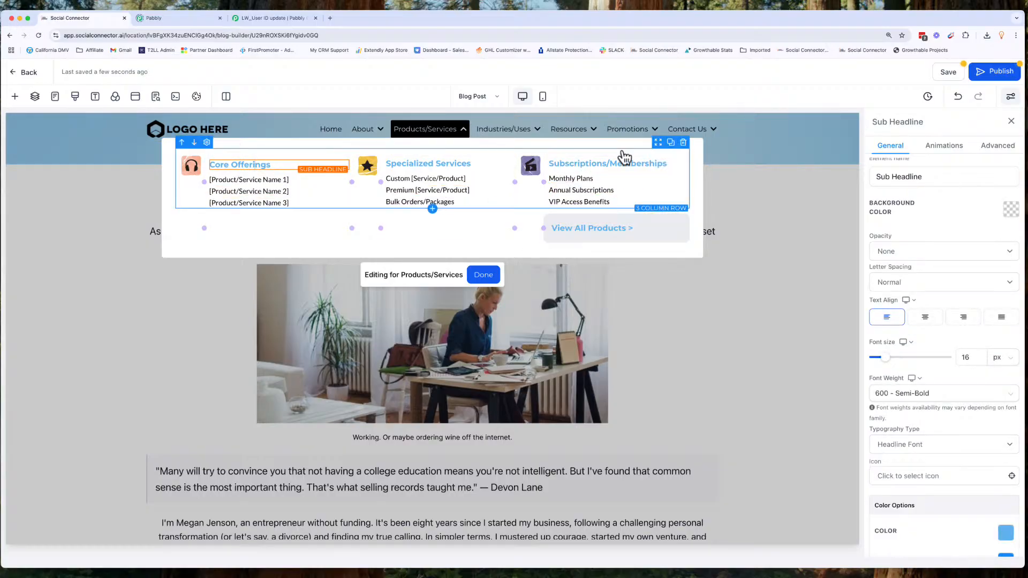
click(752, 231)
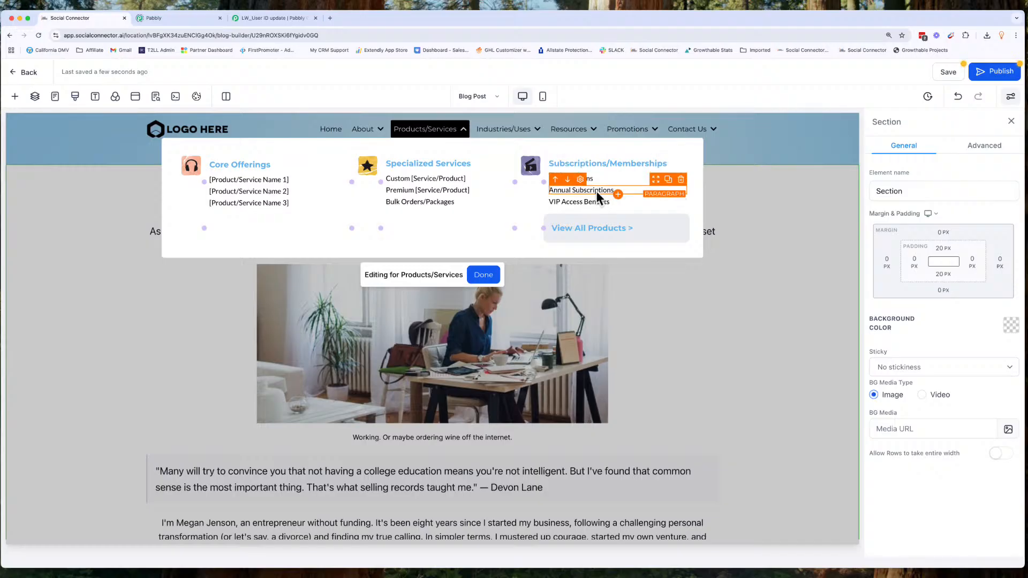
click(484, 275)
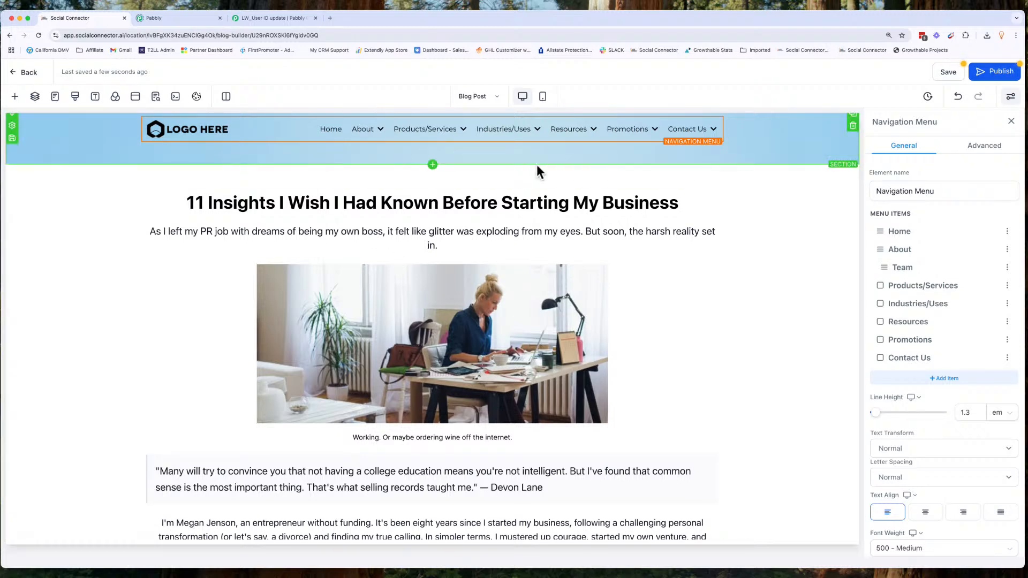
Check the Blog Post page with its new header, then save and publish it
scroll(766, 307, down, 4)
scroll(766, 307, up, 5)
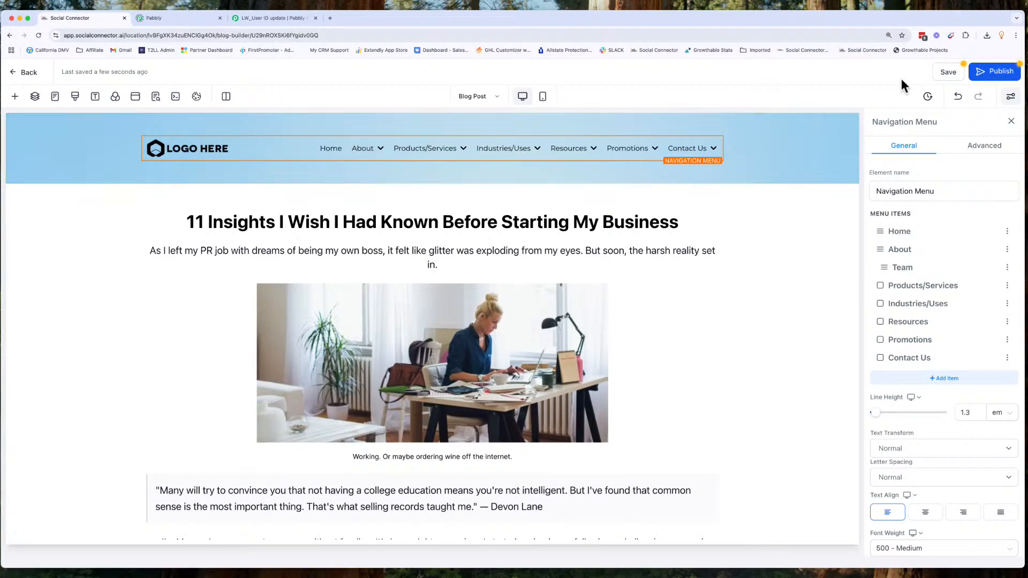
click(937, 72)
scroll(584, 364, down, 1)
scroll(584, 367, up, 1)
click(999, 71)
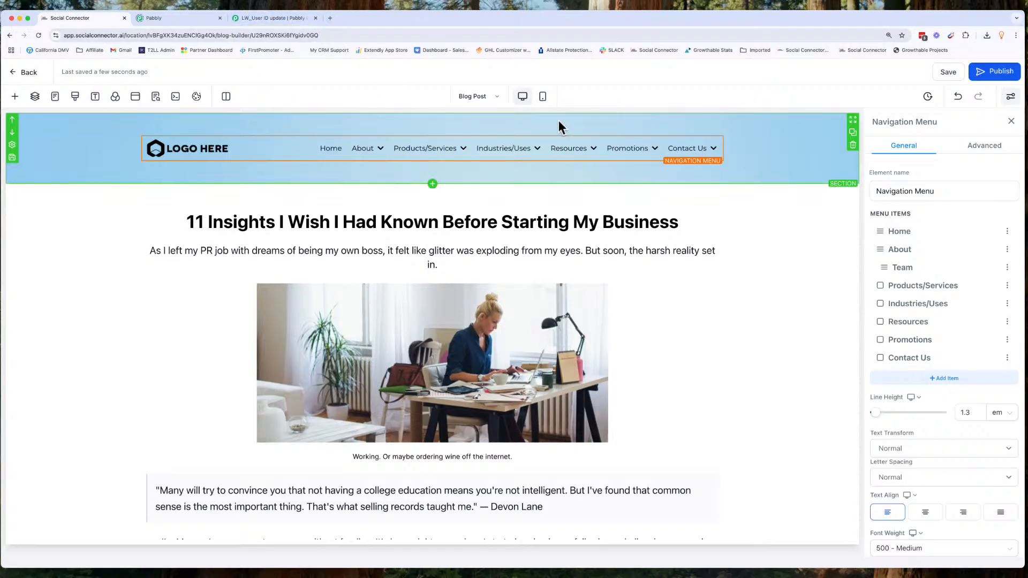
Switch to the Blog Home page and open its live blog URL in the browser
click(54, 96)
click(63, 163)
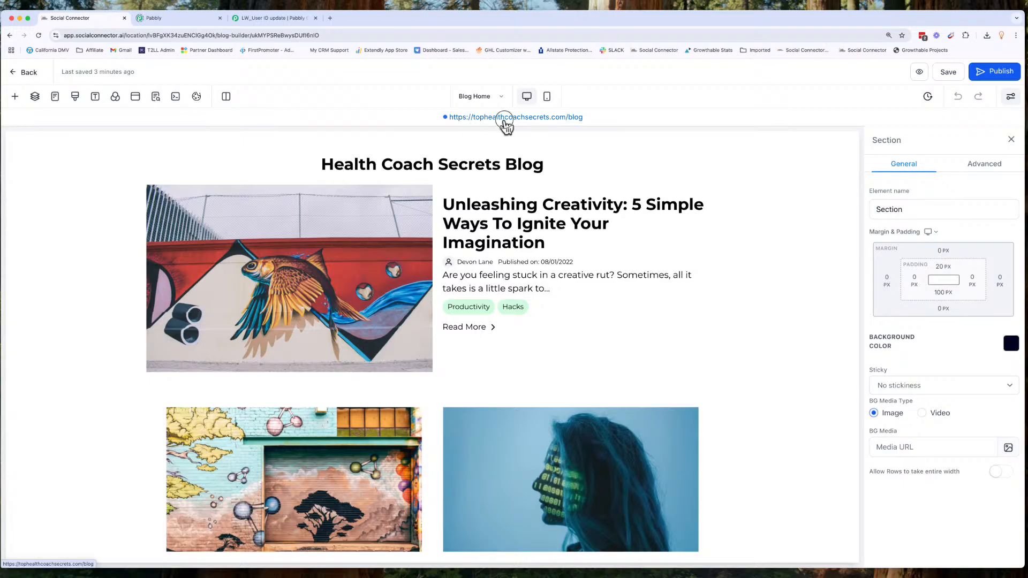
click(503, 118)
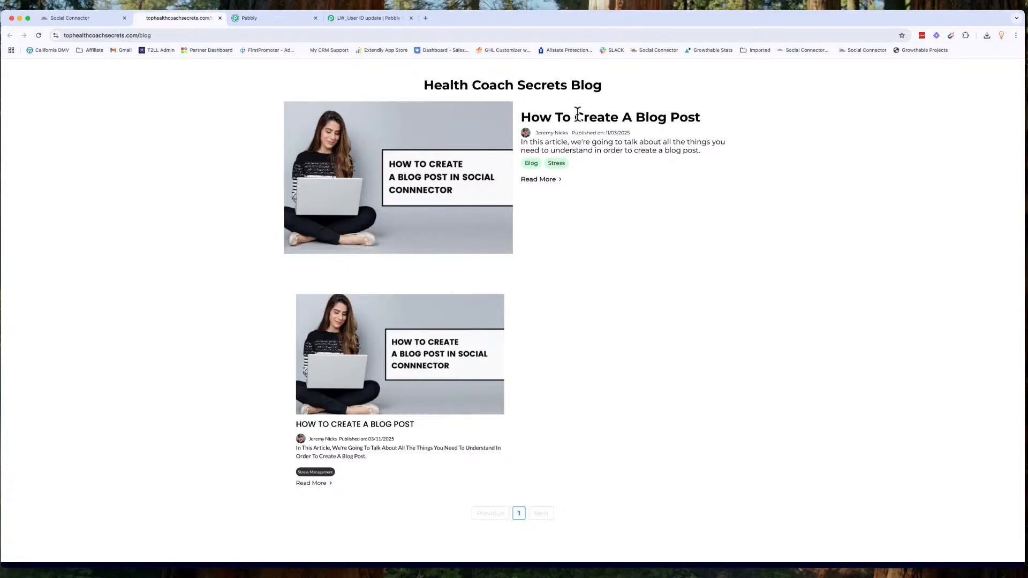
Open the live featured post and highlight the checklist line about adding the blog element to check the highlighted sharing options
click(544, 181)
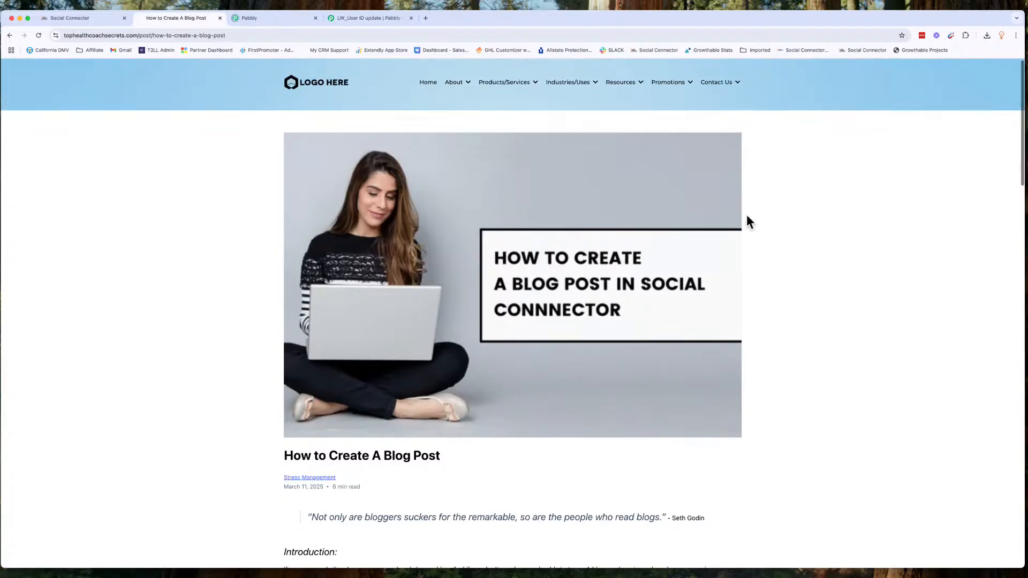
scroll(746, 220, down, 20)
scroll(748, 222, down, 2)
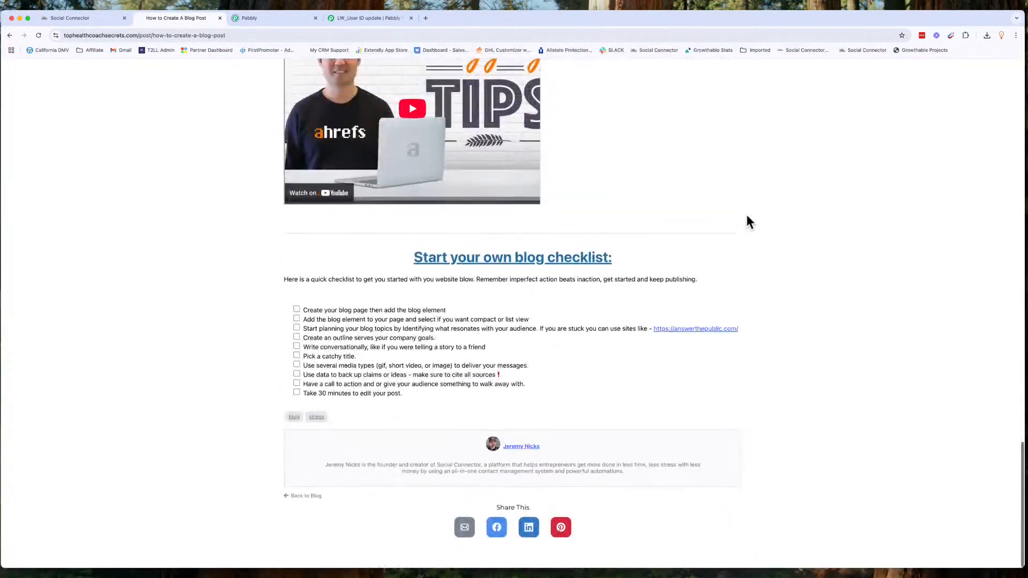
drag(530, 328, 304, 326)
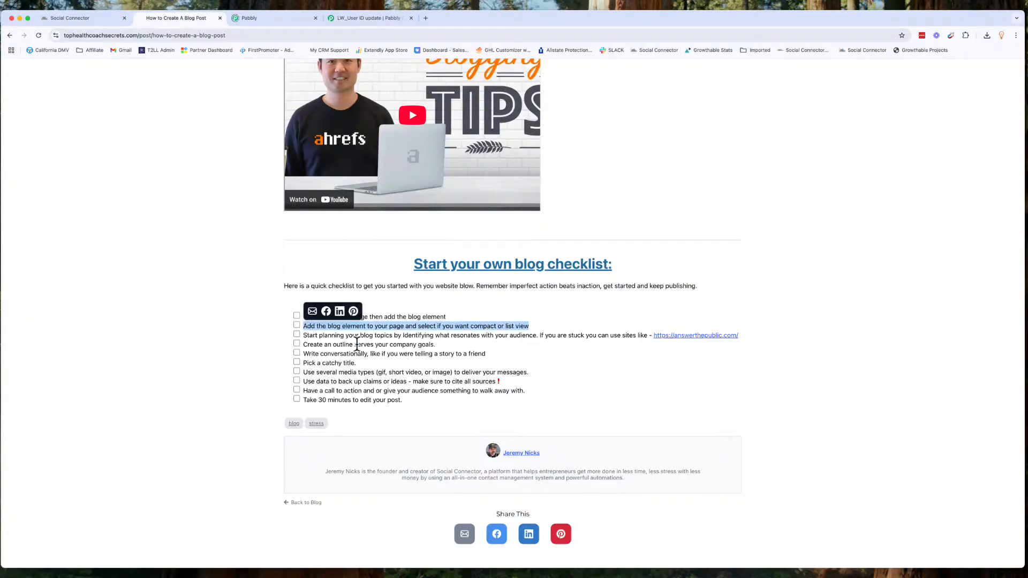
Check the Facebook share preview of the blog post, discard it without sharing, and return to the beginning of the live post
click(493, 537)
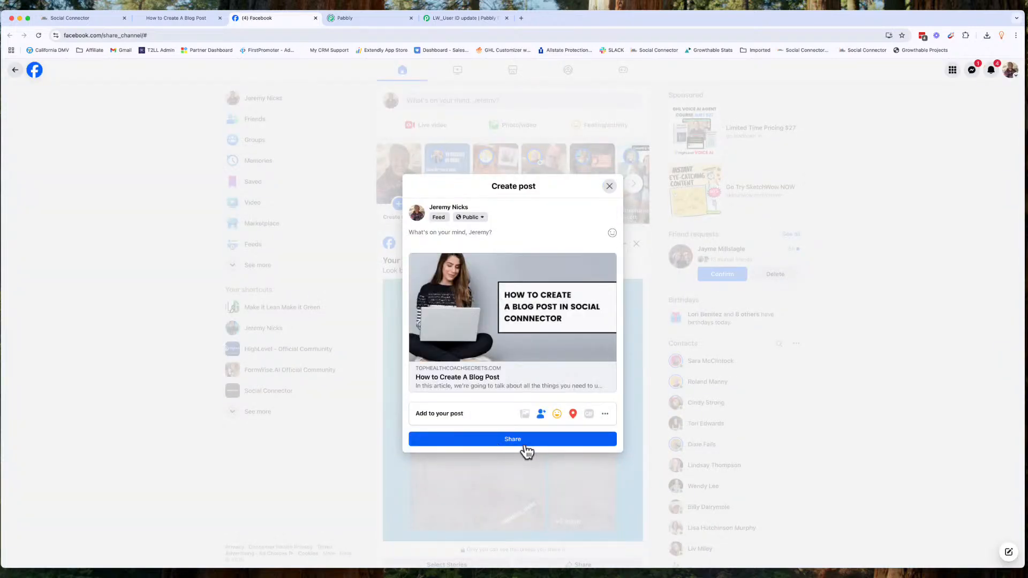
click(609, 186)
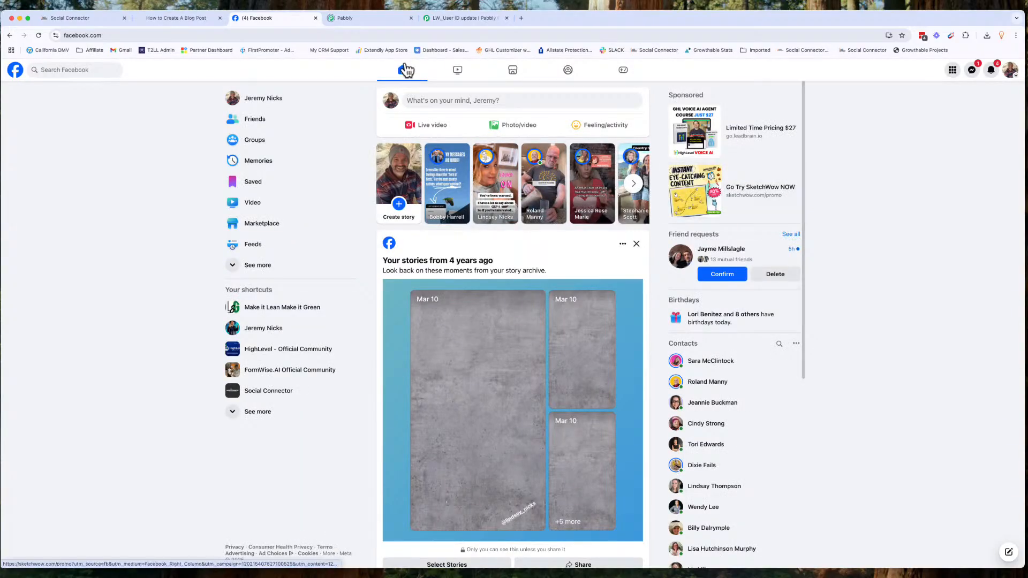
click(88, 22)
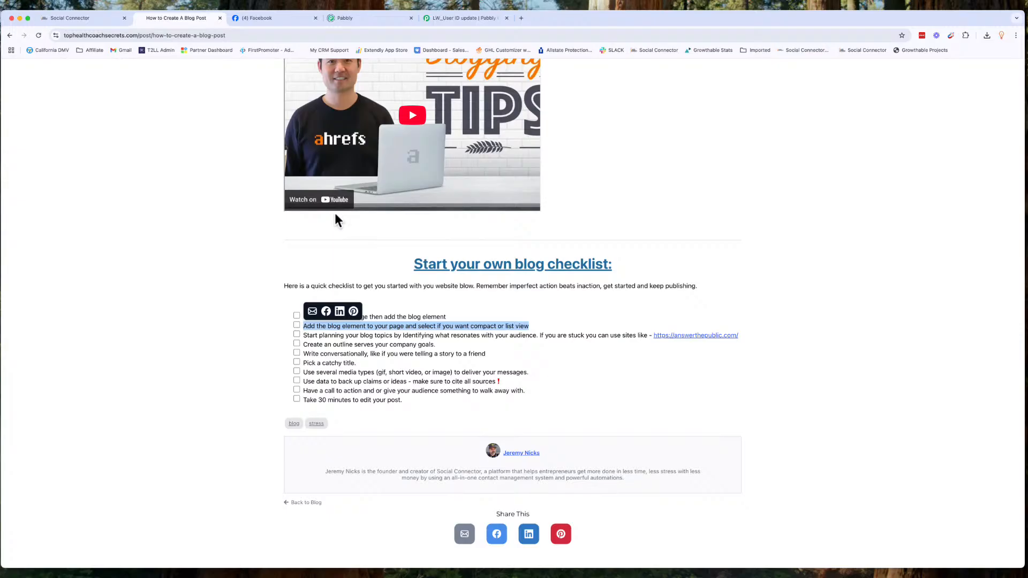
scroll(335, 220, up, 20)
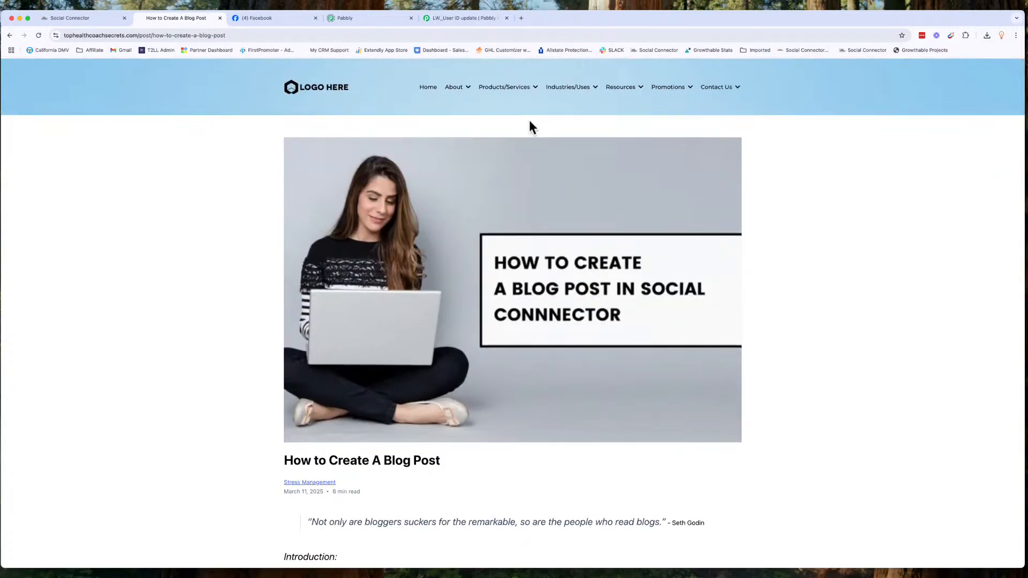
Leave the blog editor and open the Offer page of the Wellness Coaching funnel for editing
click(105, 18)
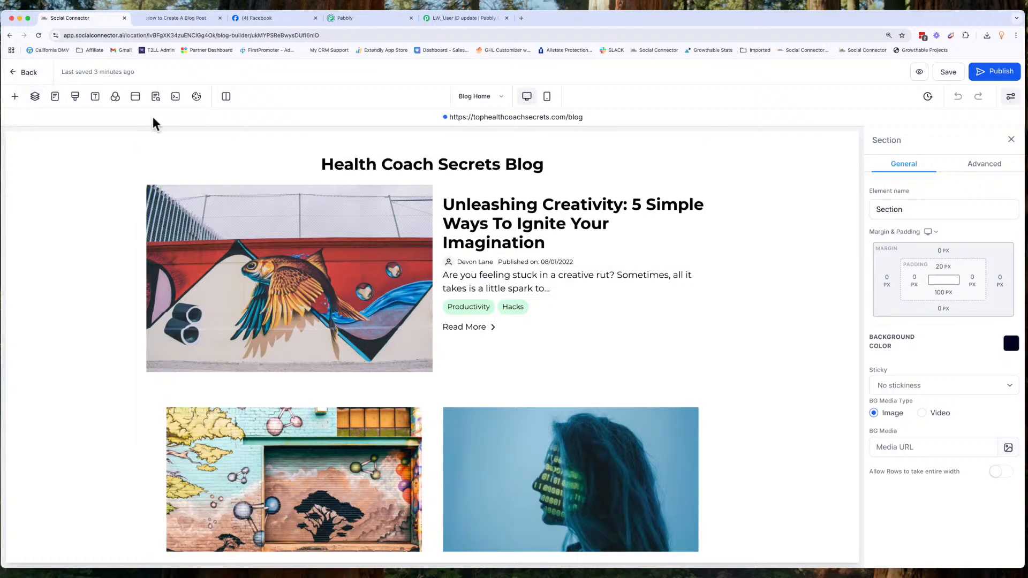
click(32, 75)
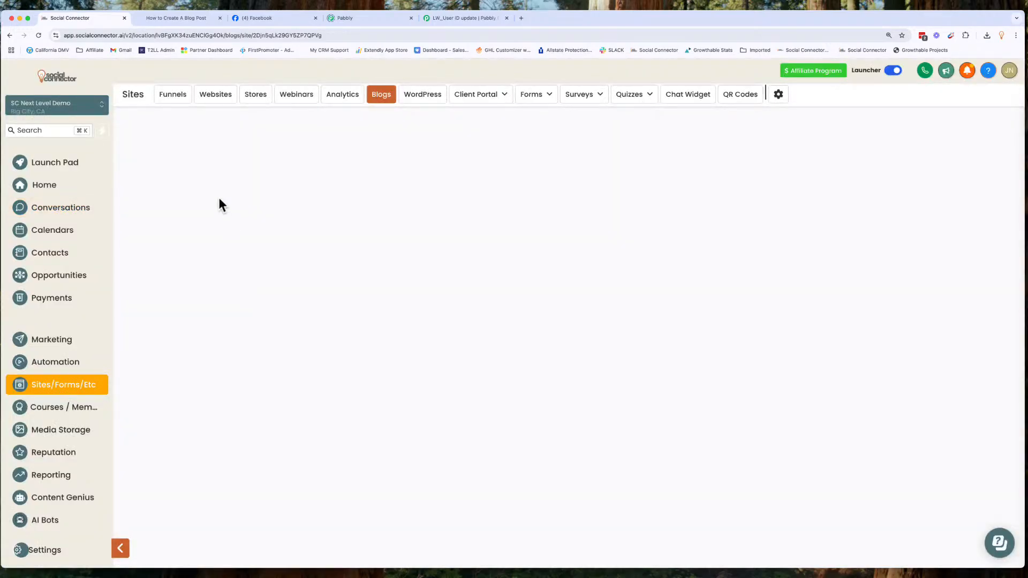
click(179, 103)
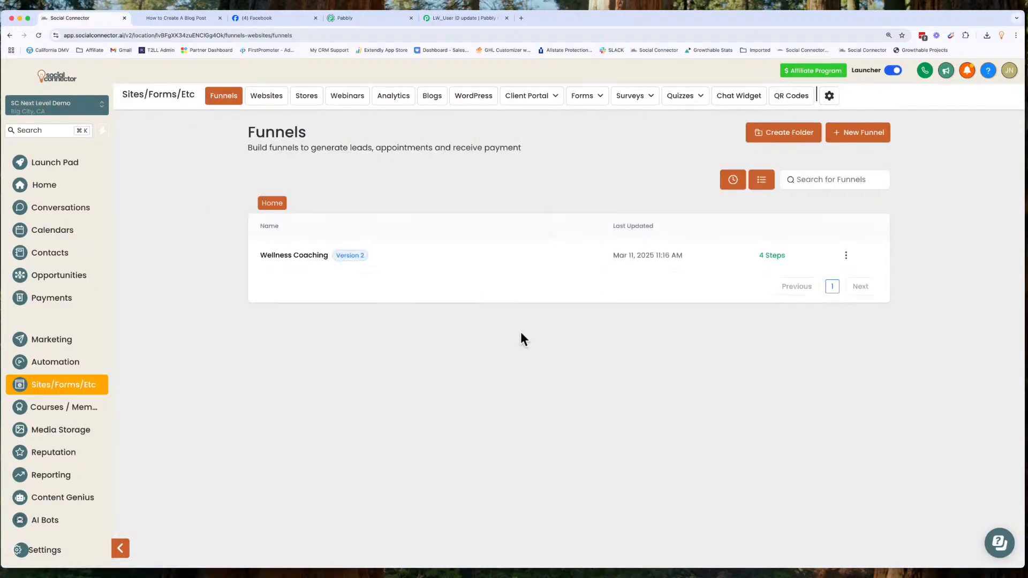
click(305, 255)
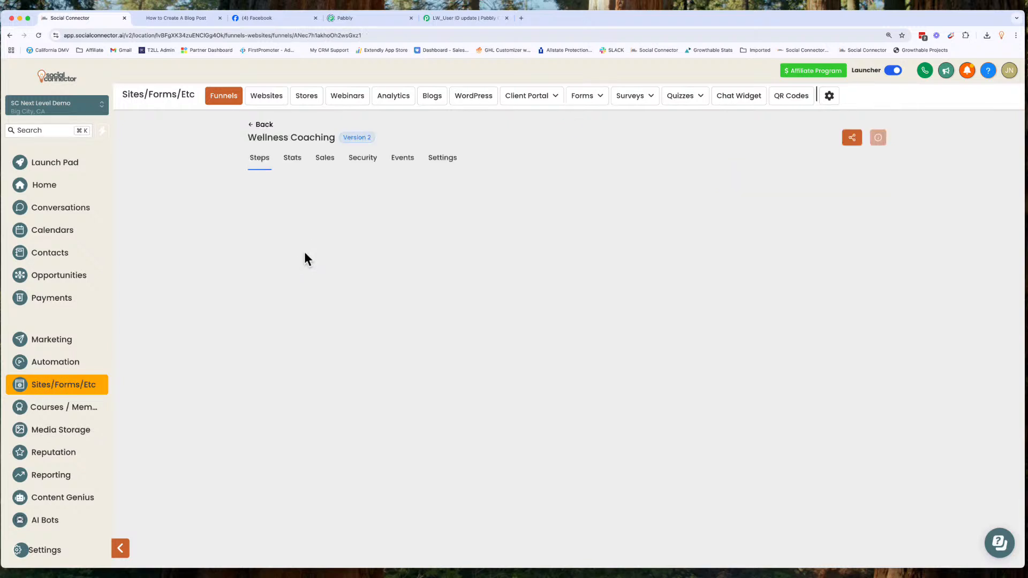
click(297, 227)
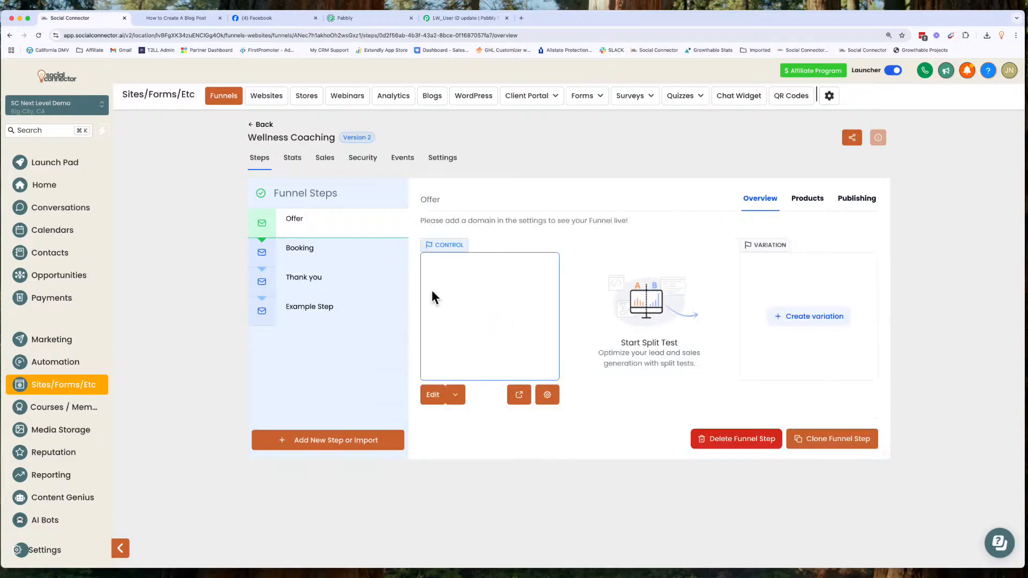
click(431, 401)
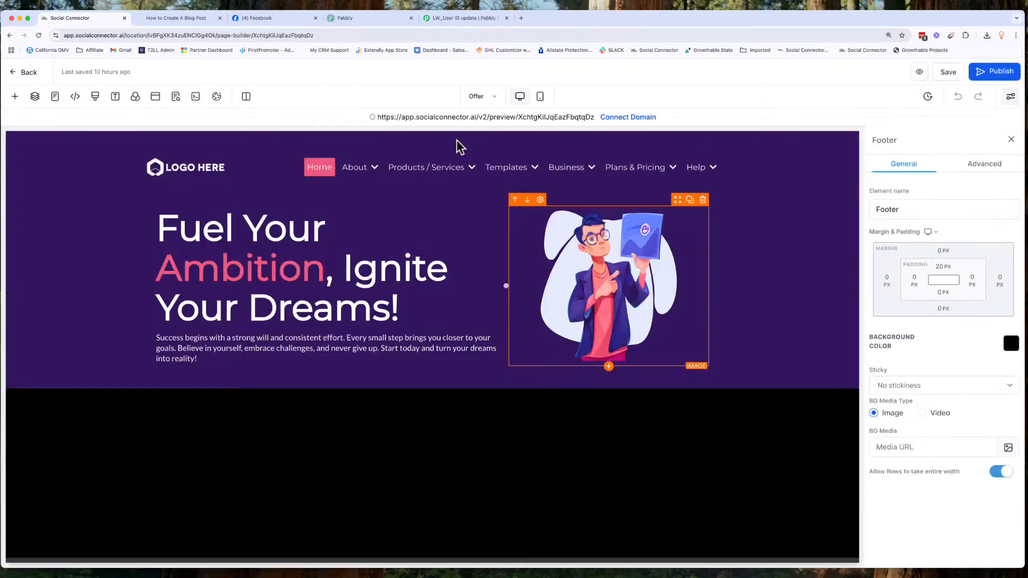
Add a new regular menu item to the Offer page's navigation menu and title it BLOG
click(698, 169)
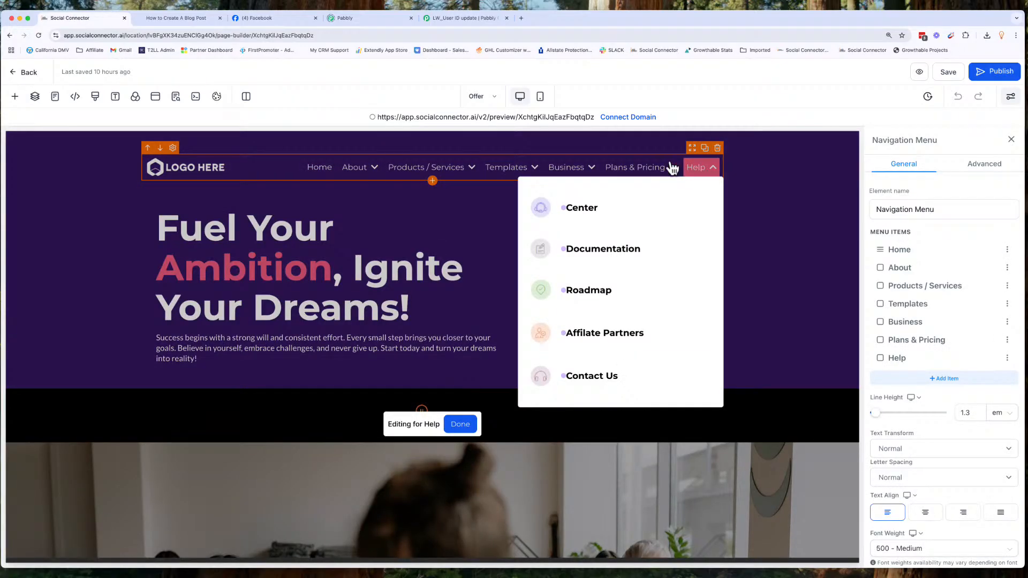
click(644, 172)
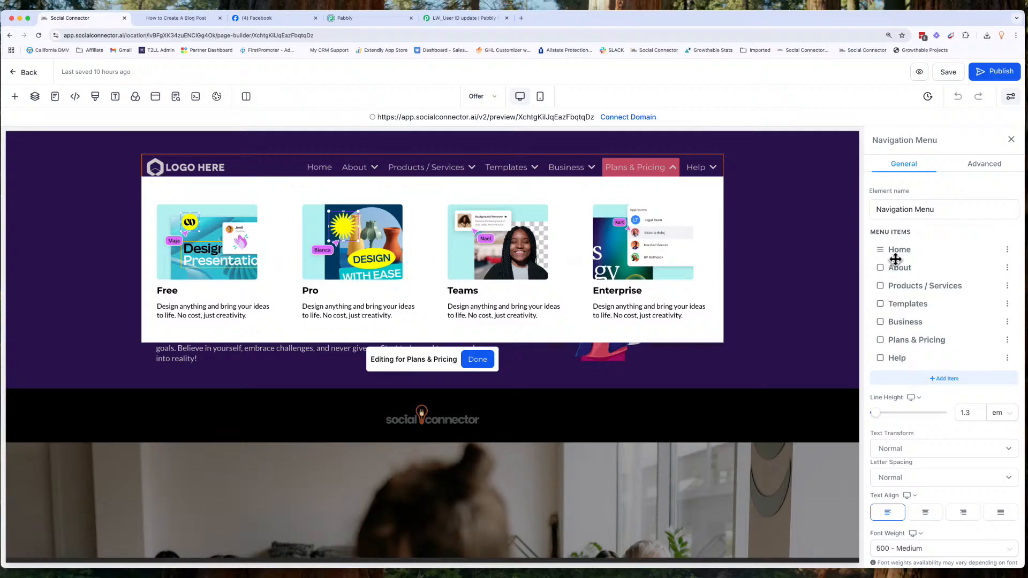
click(941, 380)
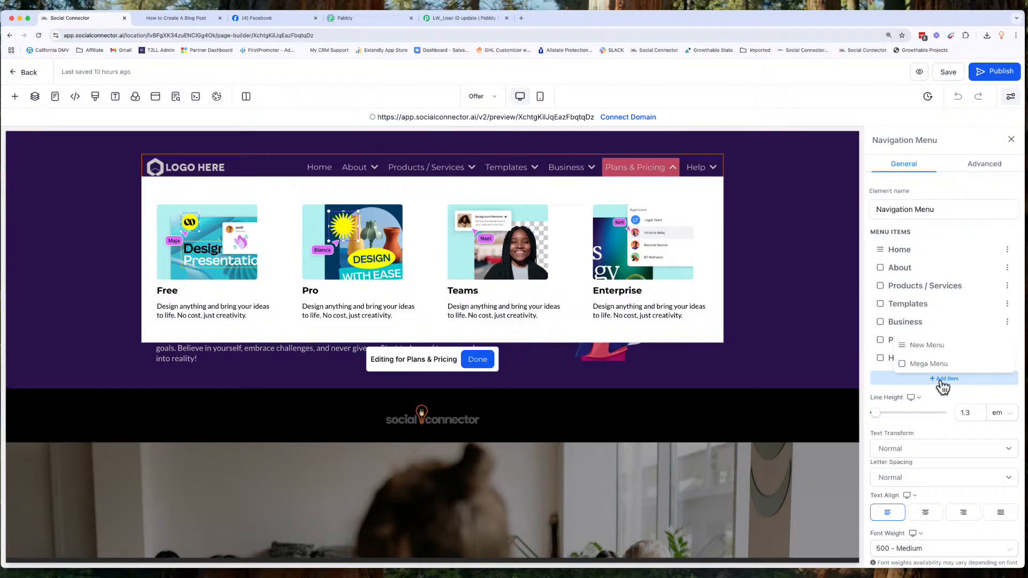
click(929, 347)
click(451, 275)
key(alt+shift+Left)
key(alt+shift+Left)
text(BLOG)
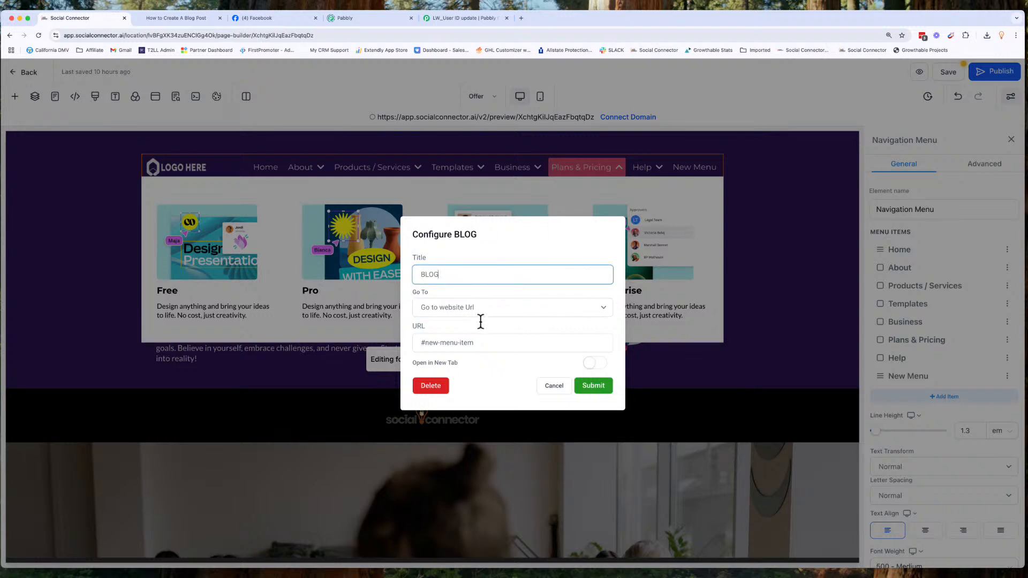
click(451, 316)
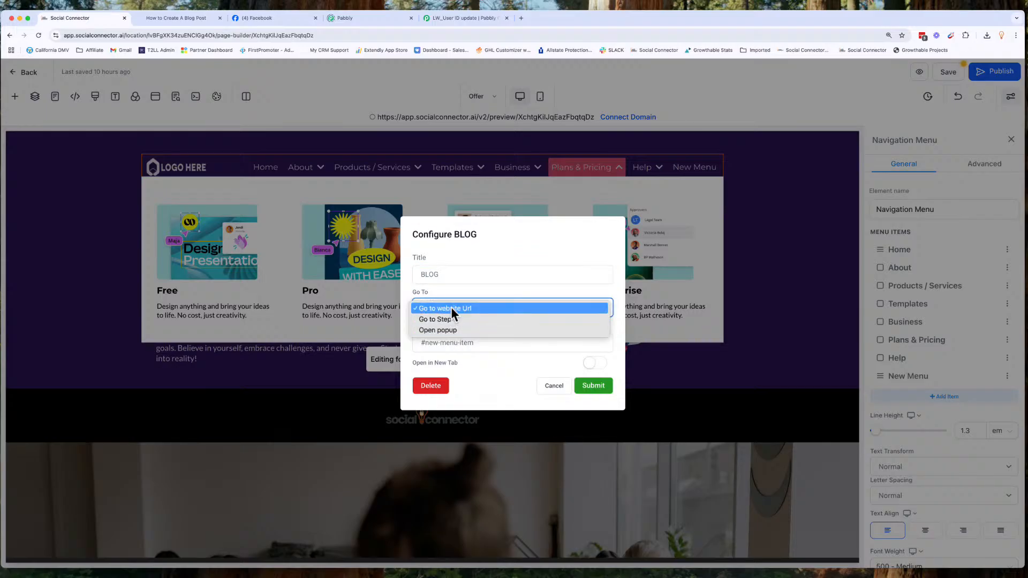
click(454, 307)
click(443, 342)
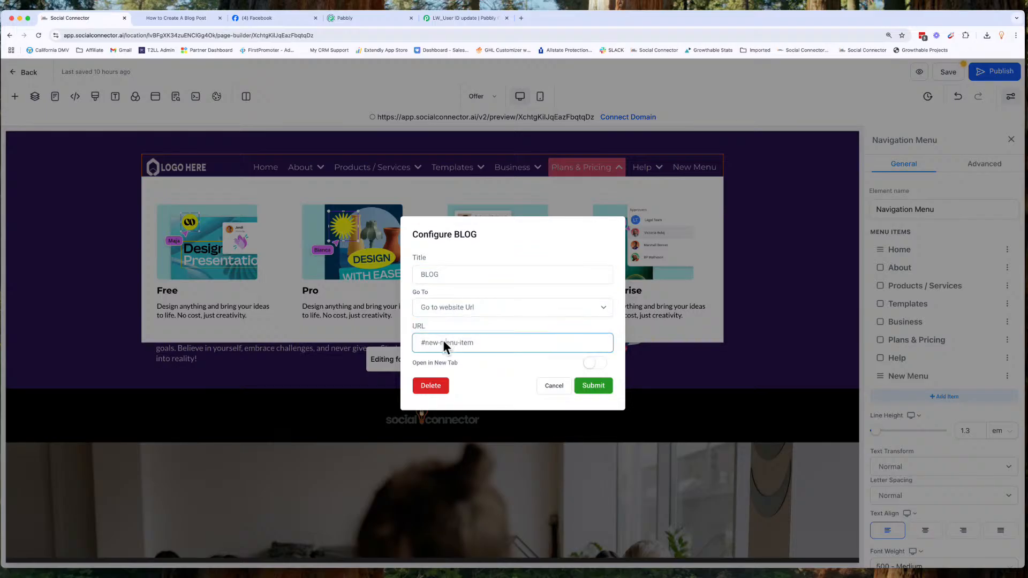
triple_click(442, 343)
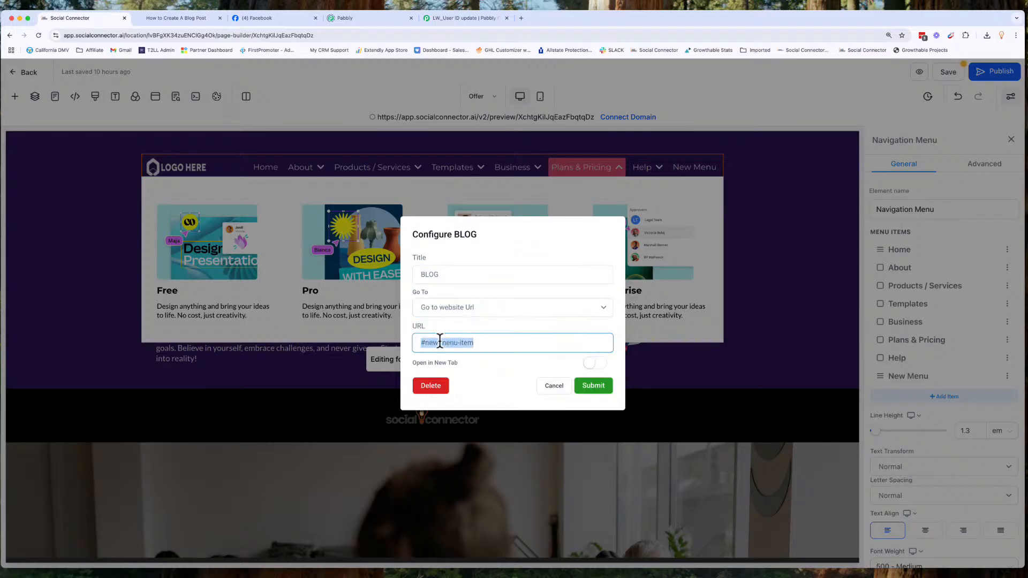
click(168, 16)
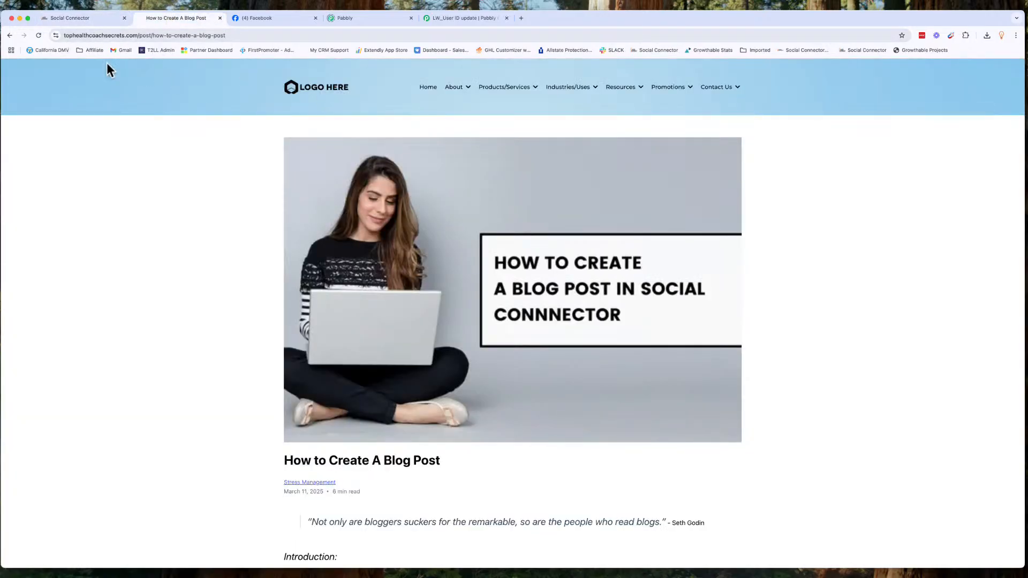
click(10, 35)
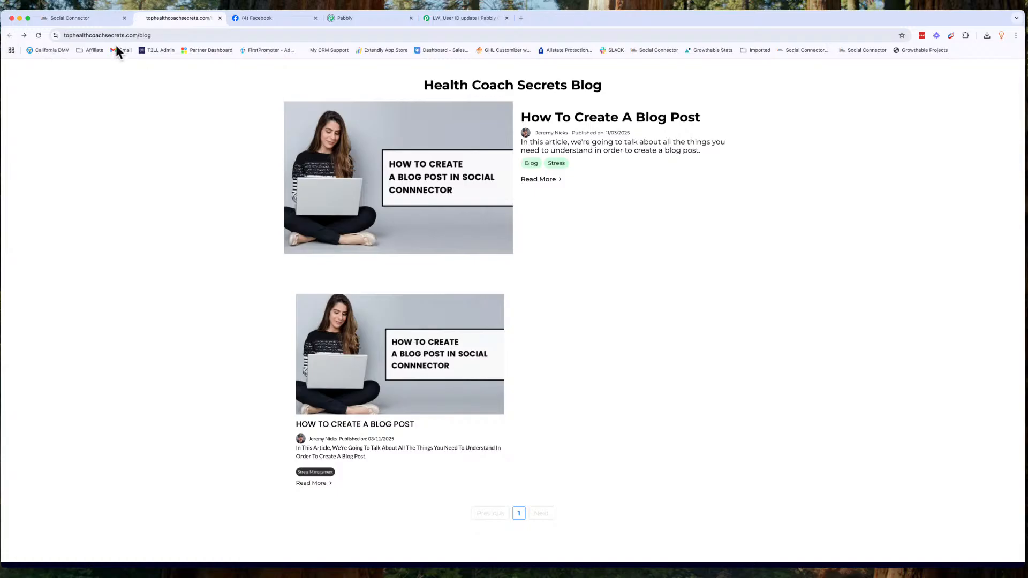
click(144, 36)
key(super+c)
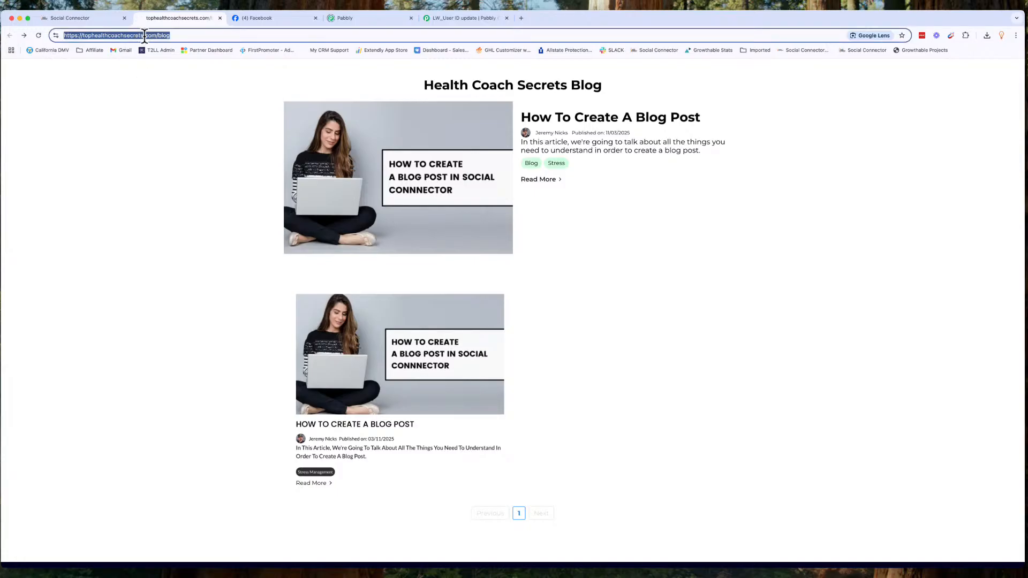
click(86, 18)
key(super+v)
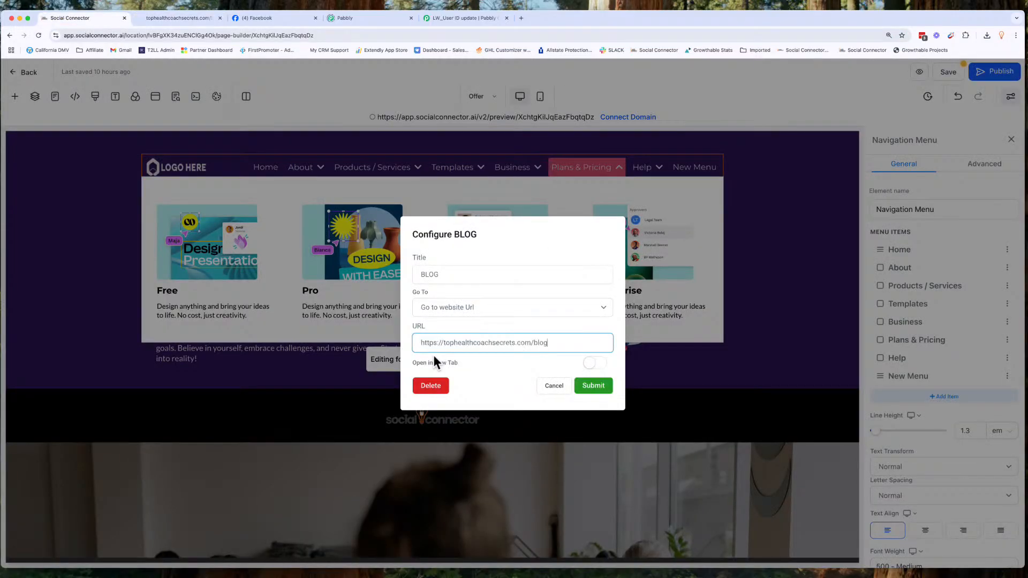
Set the BLOG menu item to open in a new tab, then finish the menu editing and save the page
click(596, 366)
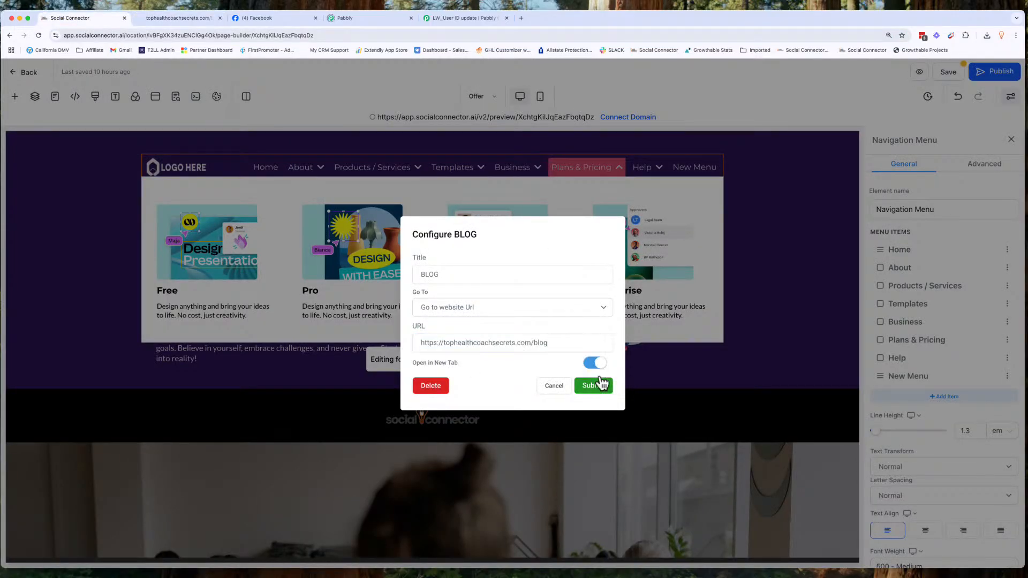
click(597, 388)
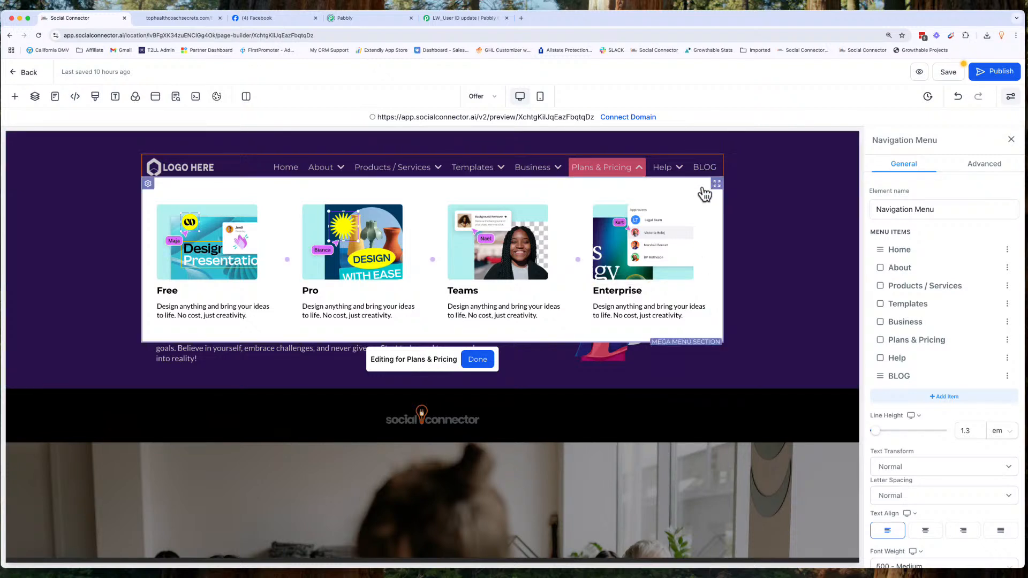
click(478, 362)
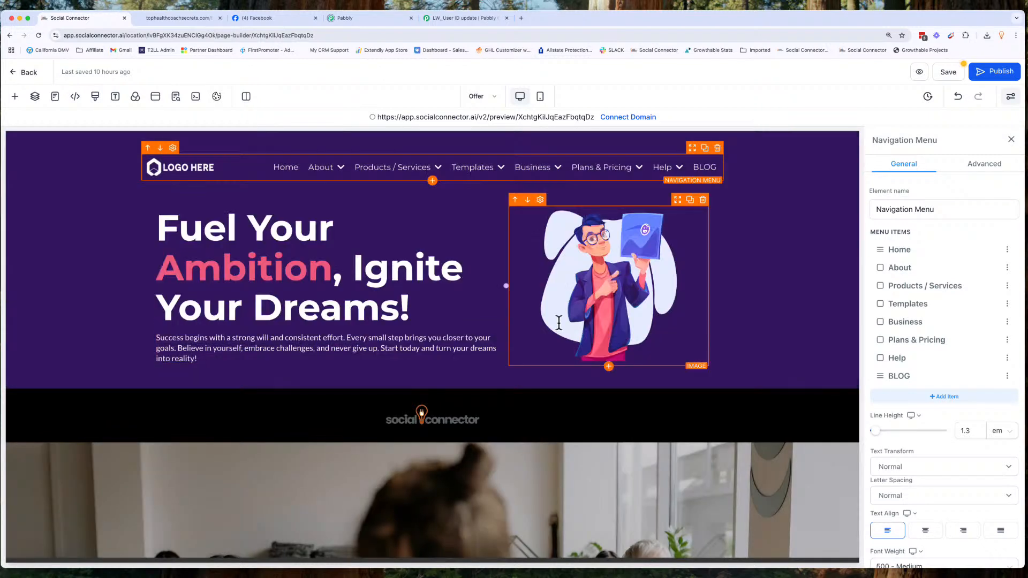
click(945, 68)
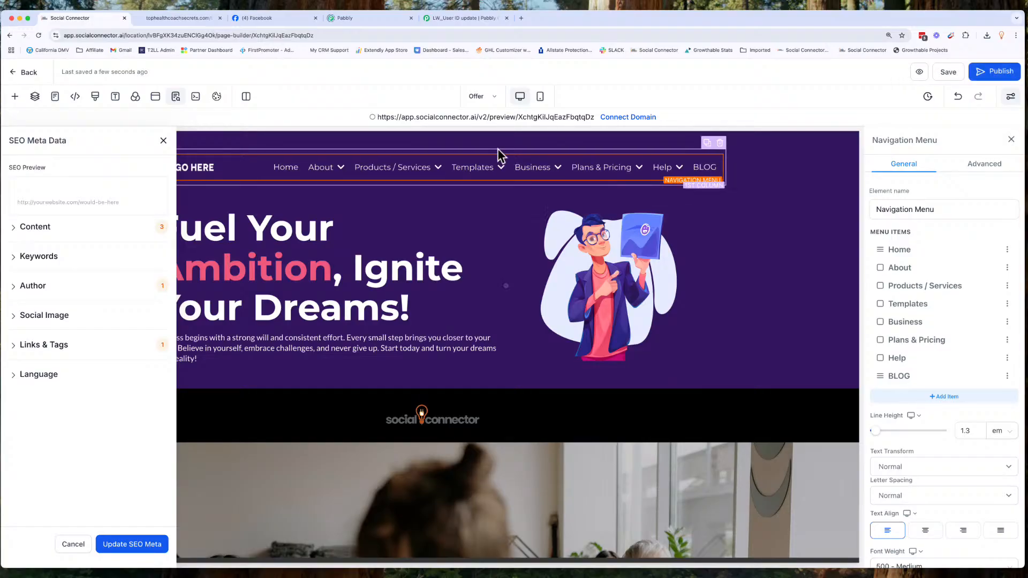
Preview the Offer page and test its BLOG menu link, then return to the page editor
click(444, 117)
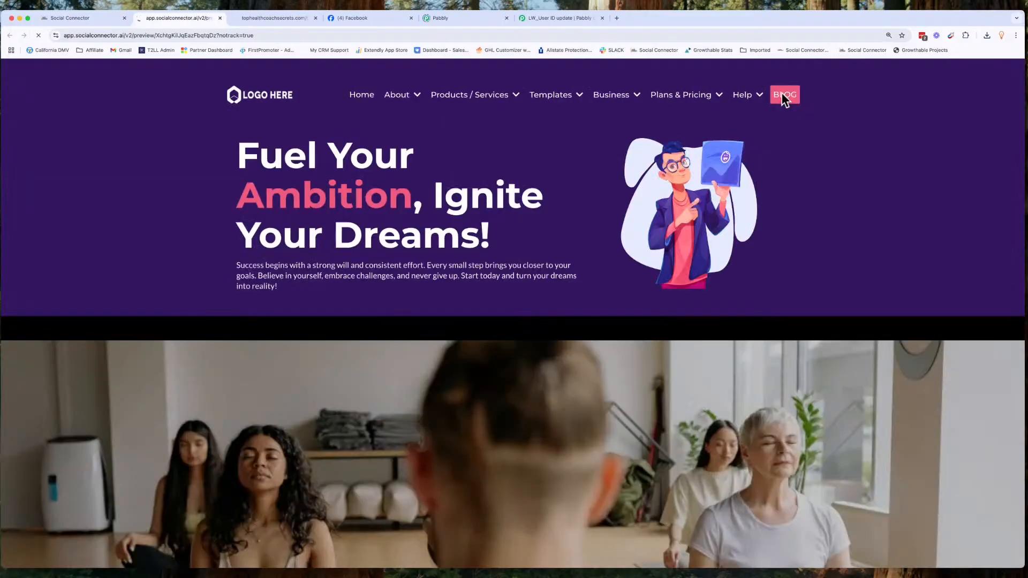
click(782, 95)
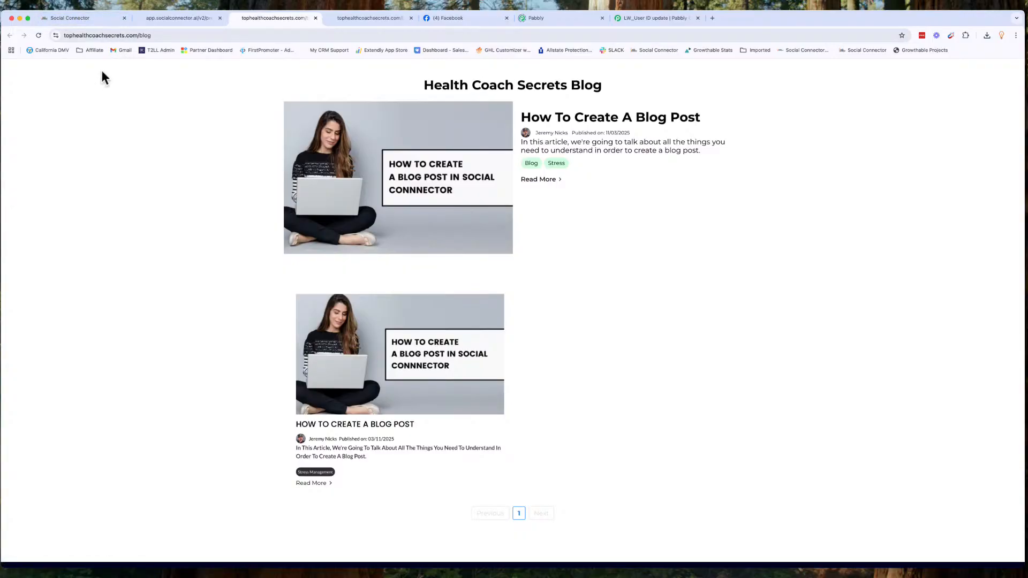
click(73, 24)
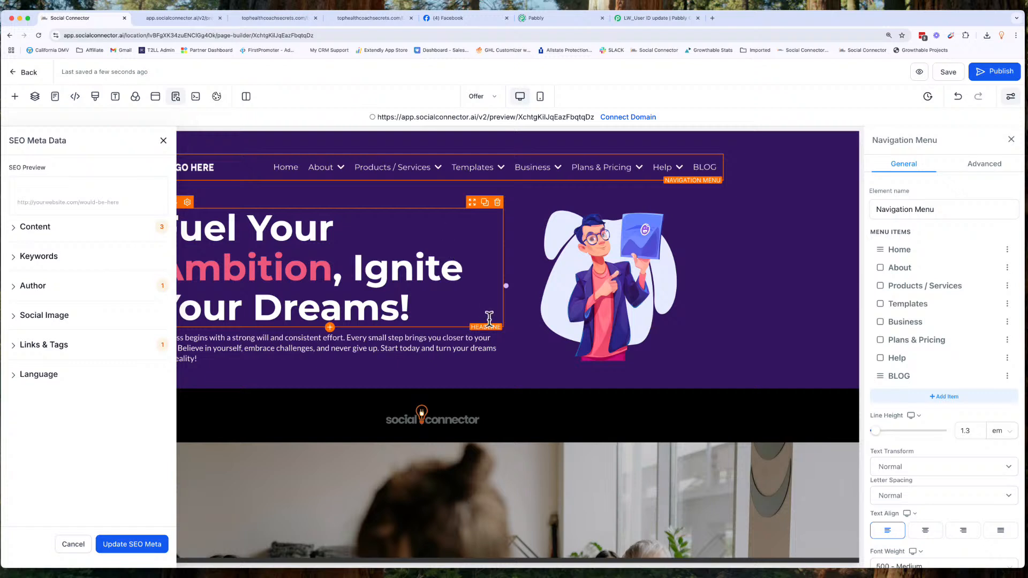